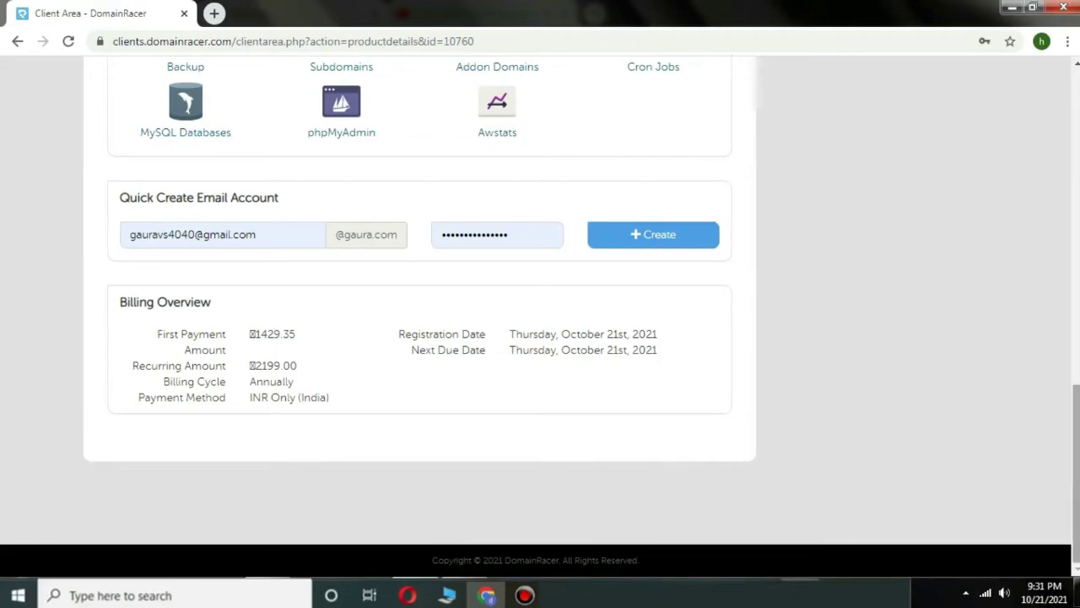
- Highlight the nameserver addresses and launch the hosting account's cPanel from the Actions sidebar
scroll(849, 406, "up", 8)
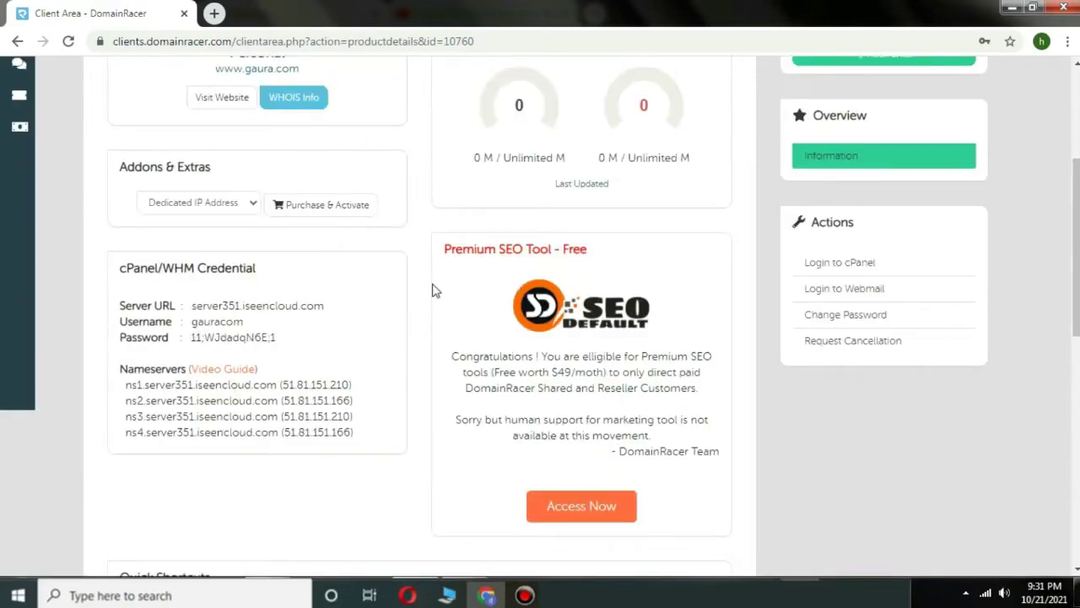
left_click_drag(360, 385, 257, 451)
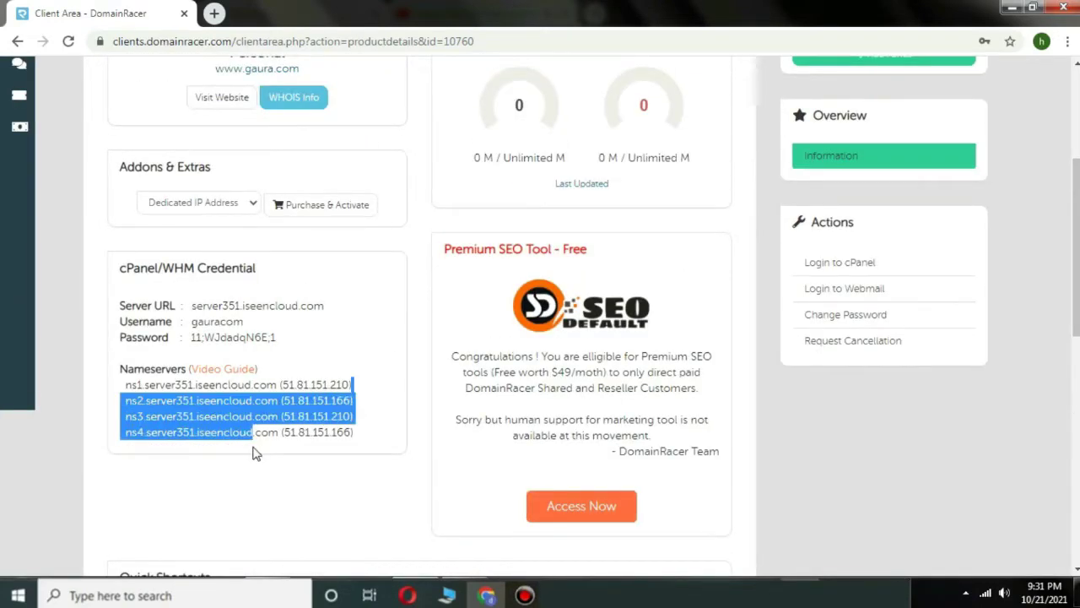
left_click(852, 263)
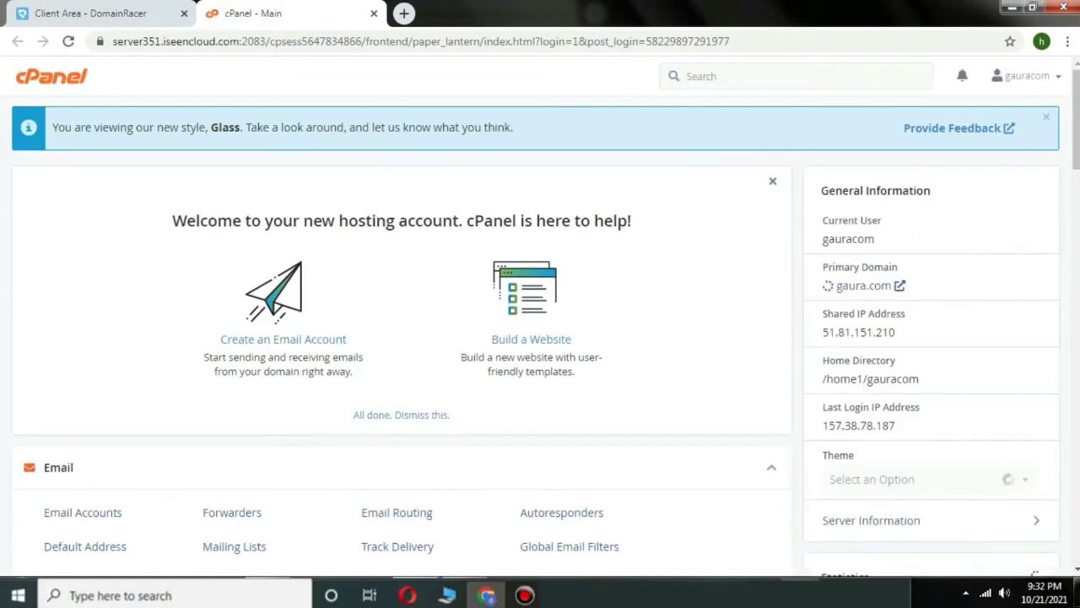
- Scroll to Softaculous Apps Installer in cPanel and choose its WordPress script
scroll(1068, 181, "down", 8)
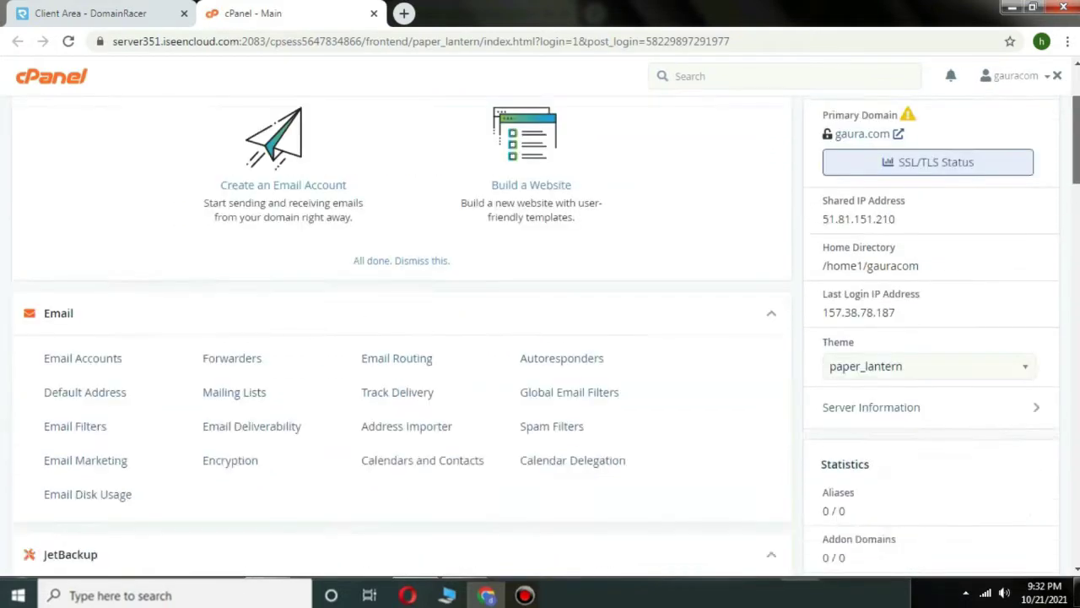
scroll(535, 335, "down", 3)
scroll(536, 334, "up", 15)
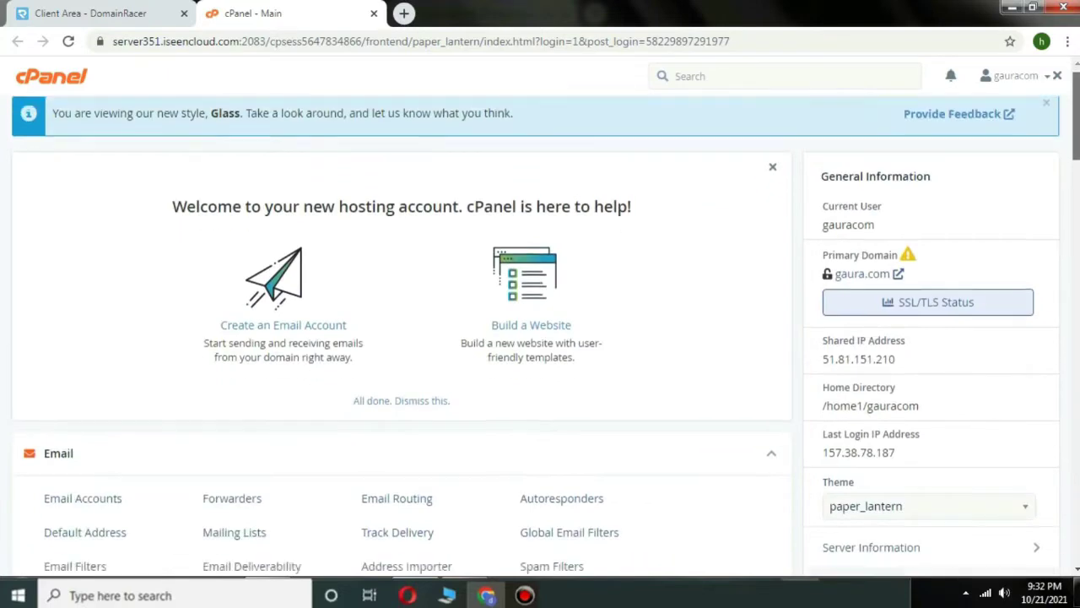
scroll(536, 334, "down", 4)
scroll(536, 334, "down", 6)
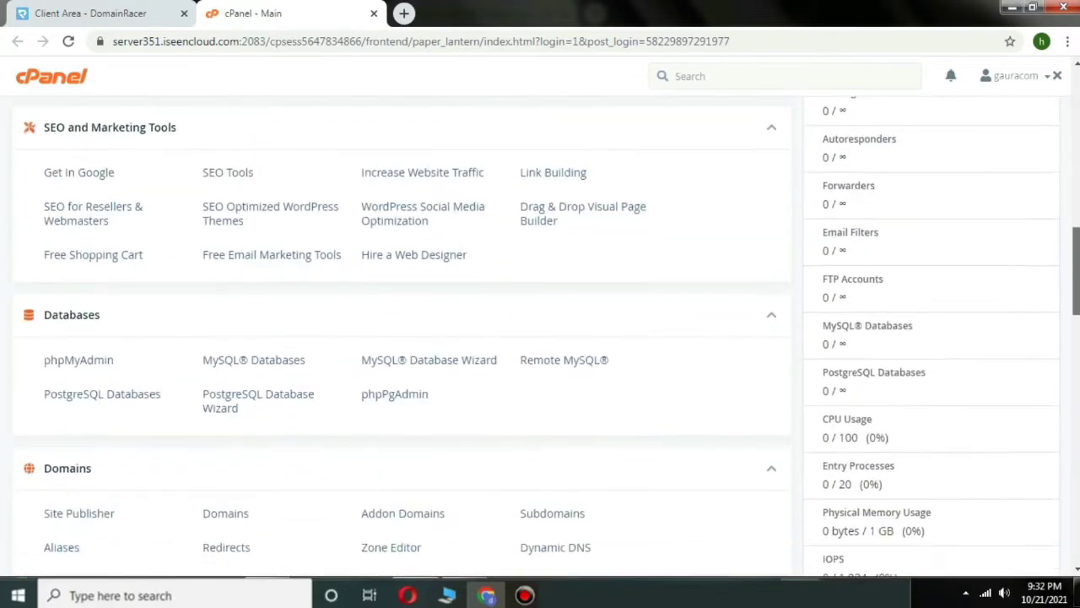
scroll(1065, 424, "down", 8)
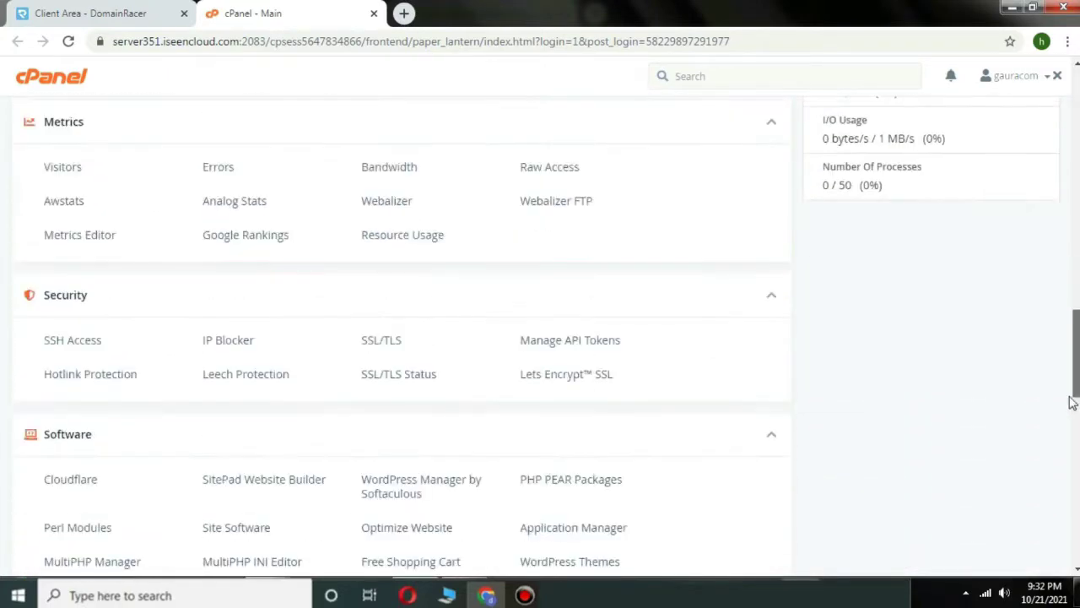
scroll(1065, 424, "down", 4)
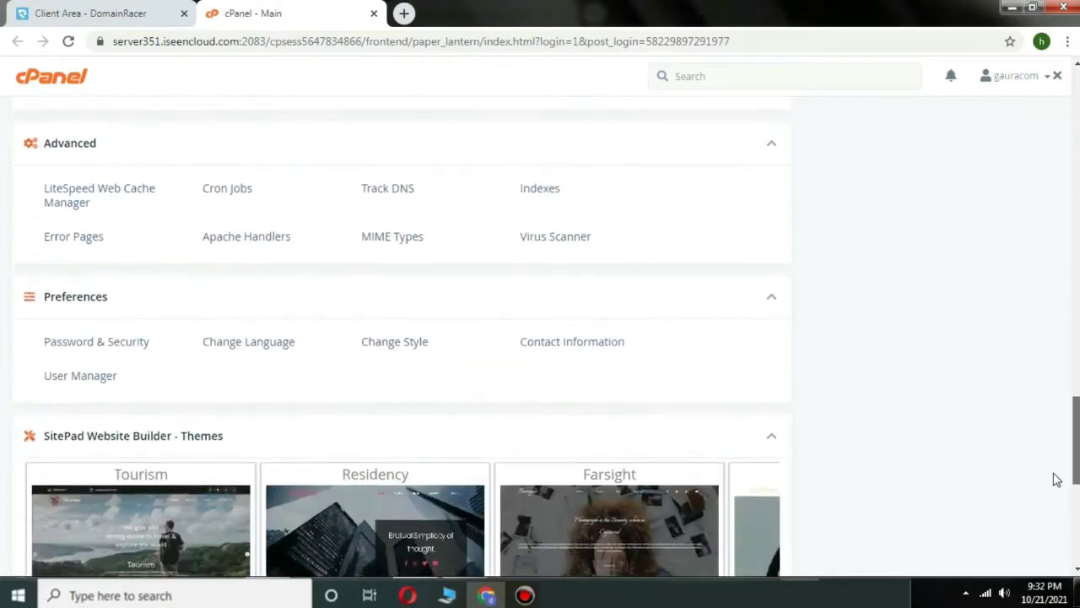
scroll(1057, 478, "down", 6)
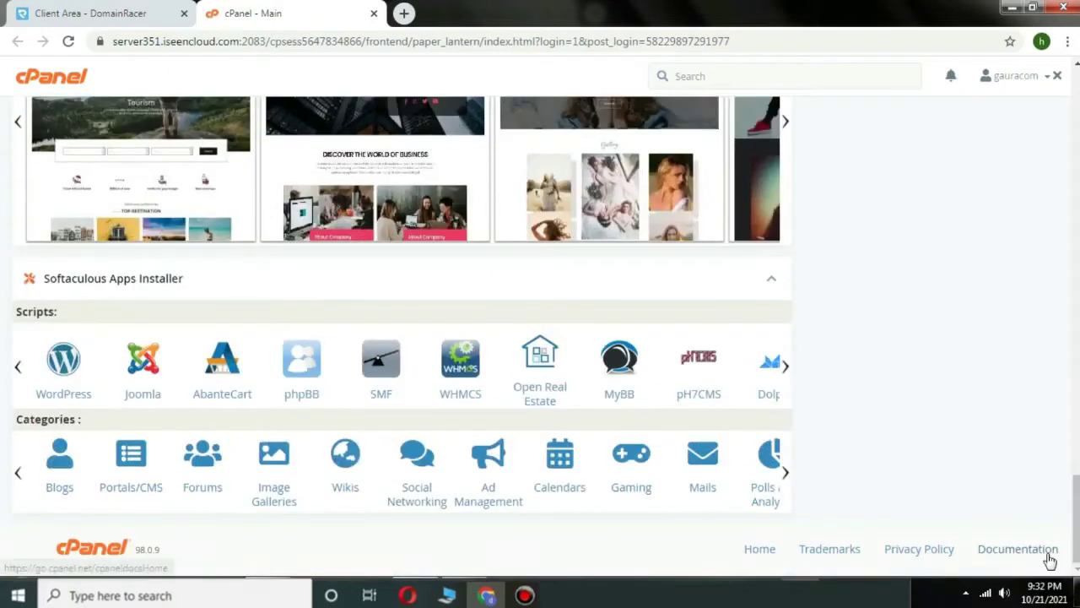
left_click(72, 371)
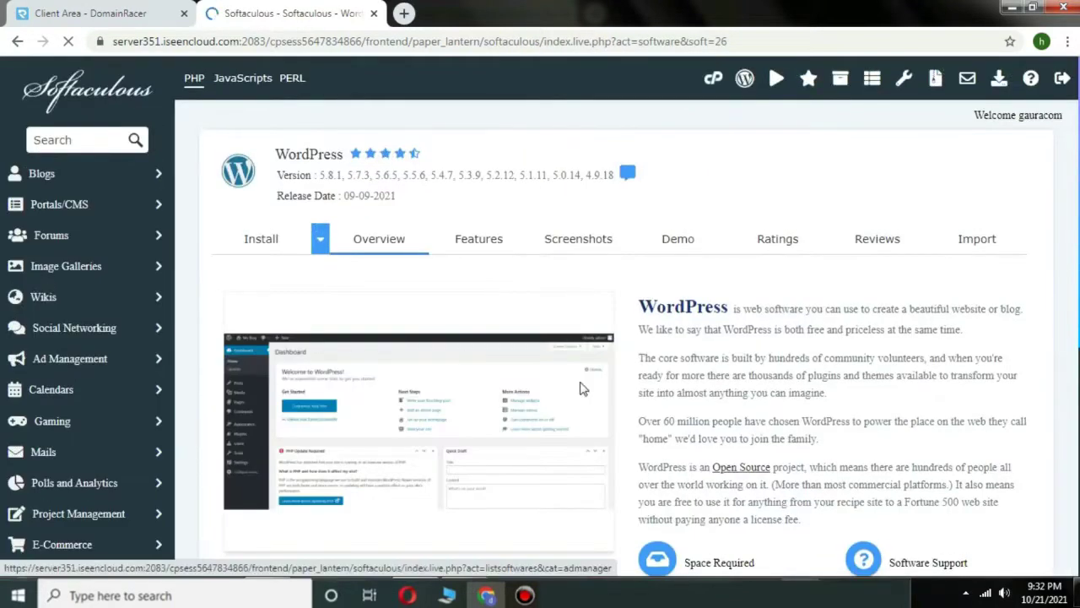
- Begin a new WordPress install and replace the admin username with the admin e-mail
scroll(646, 402, "down", 3)
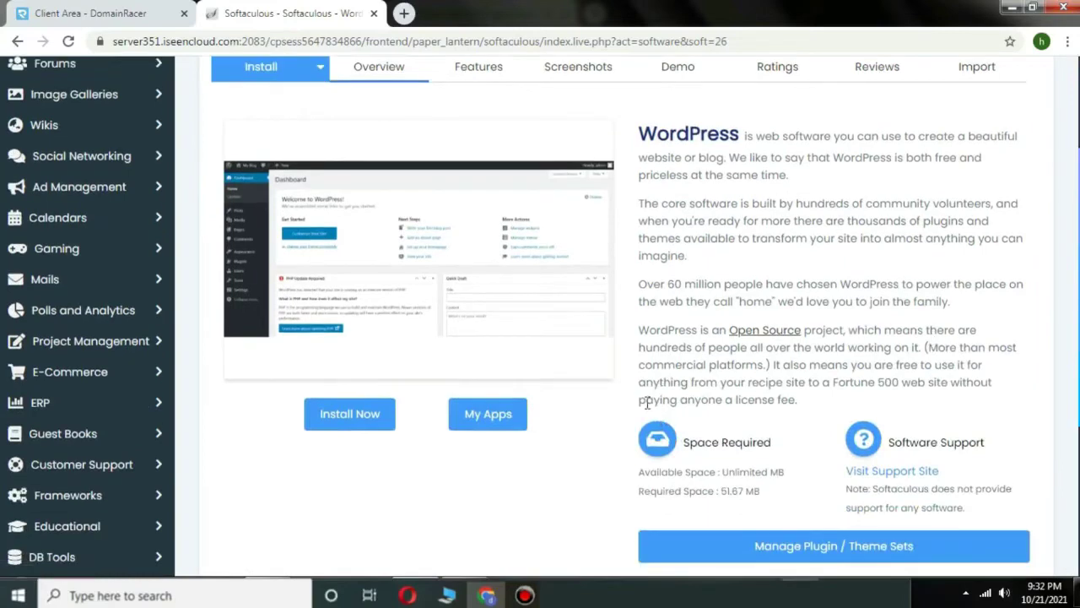
left_click(357, 413)
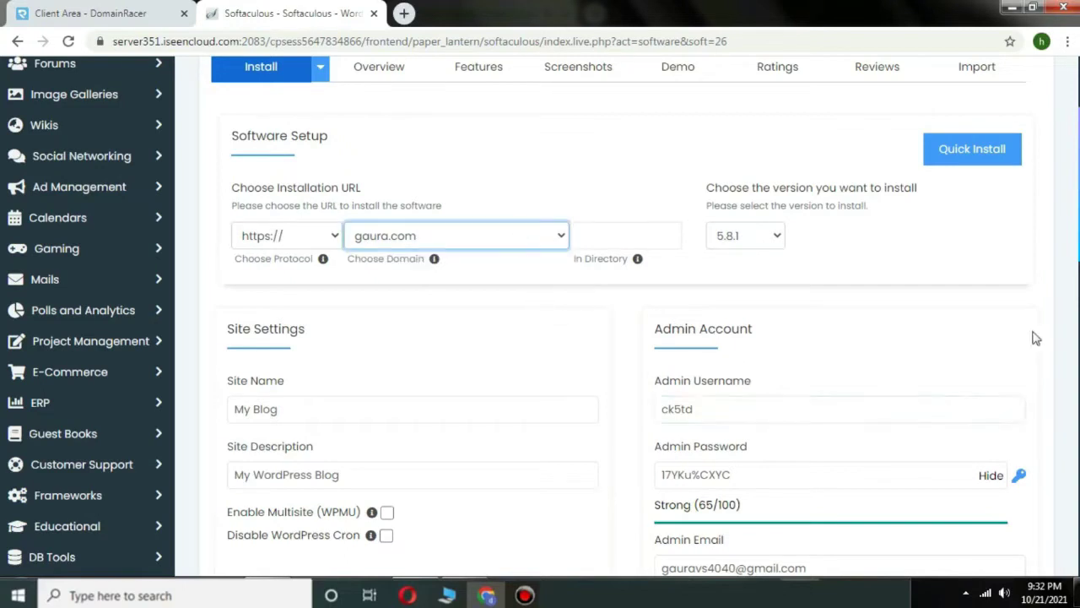
scroll(1073, 219, "down", 2)
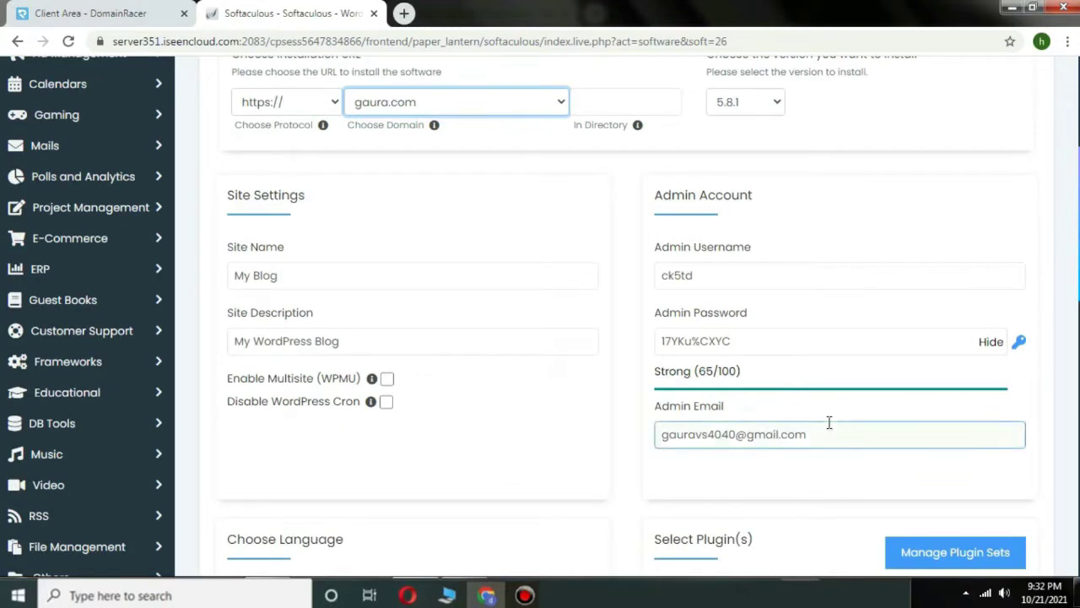
left_click_drag(841, 430, 606, 447)
key("ctrl+c")
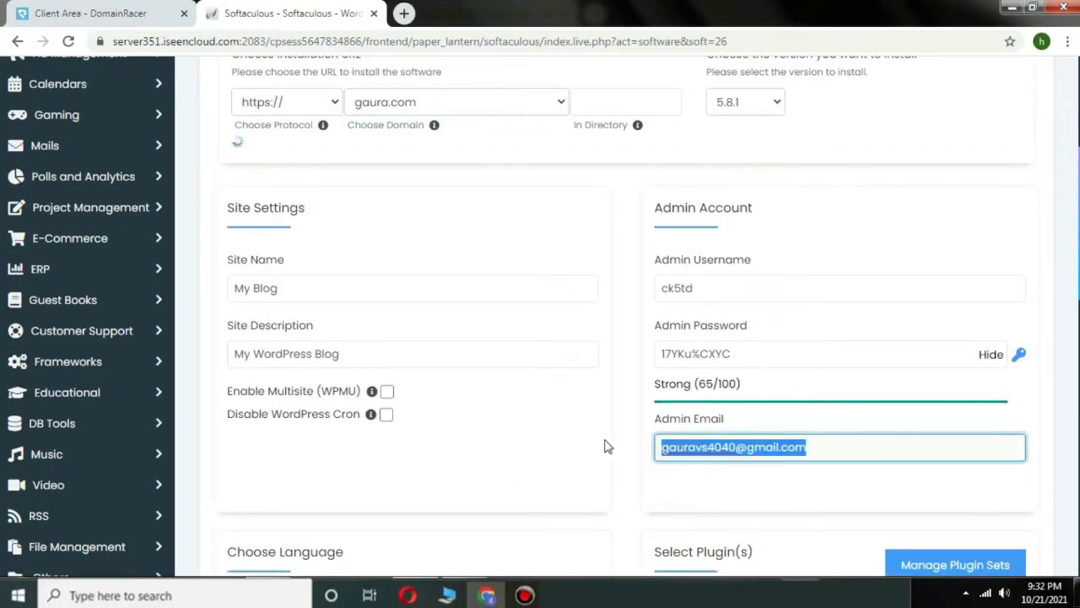
left_click_drag(750, 274, 516, 320)
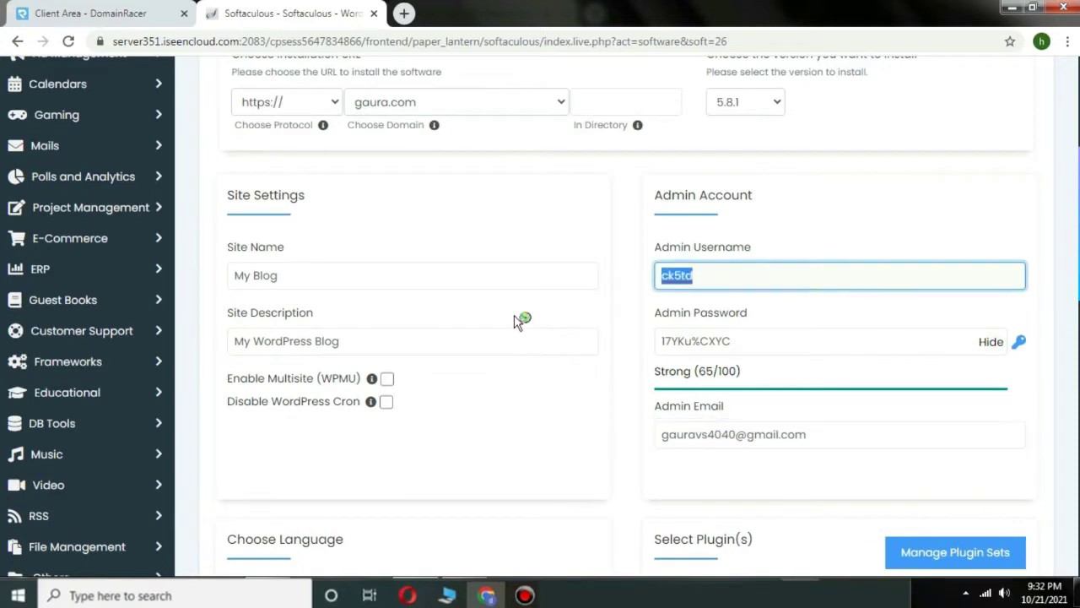
key("ctrl+v")
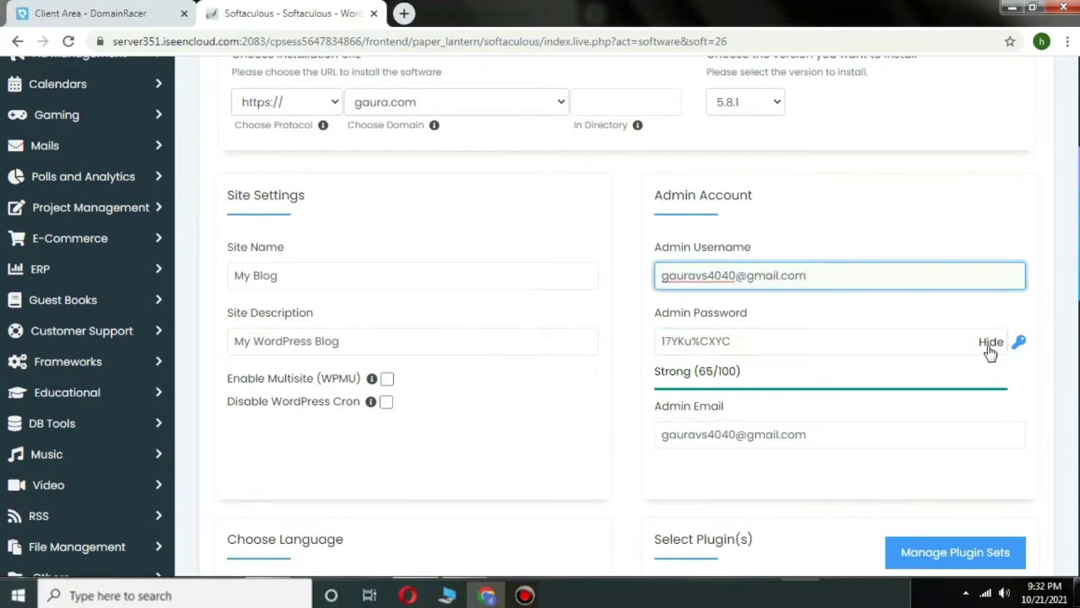
- Replace the admin password with a new strong password and submit the installation
left_click(989, 346)
left_click_drag(831, 337, 491, 414)
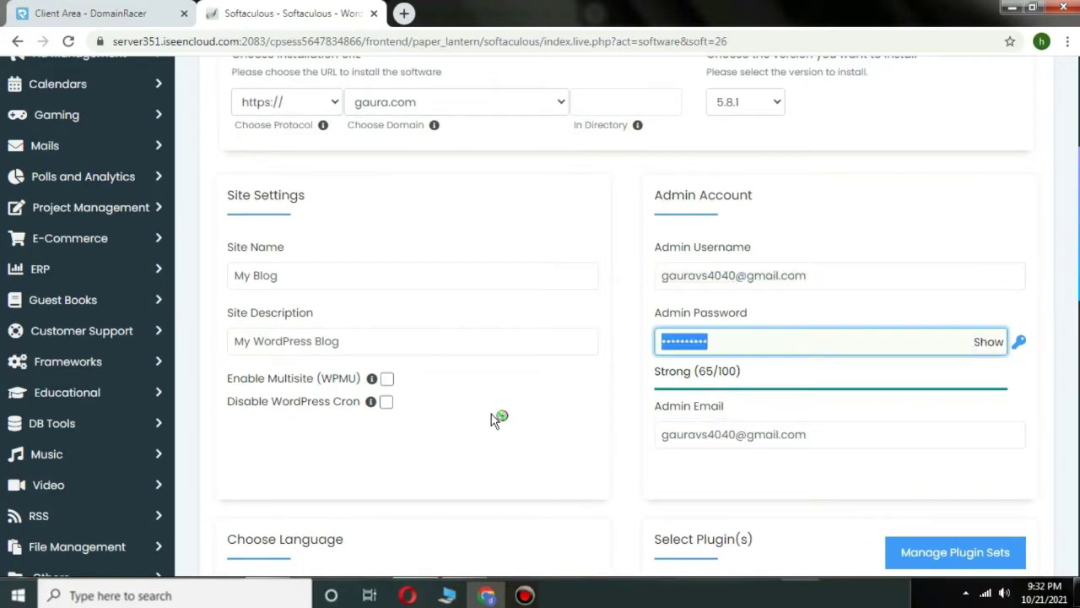
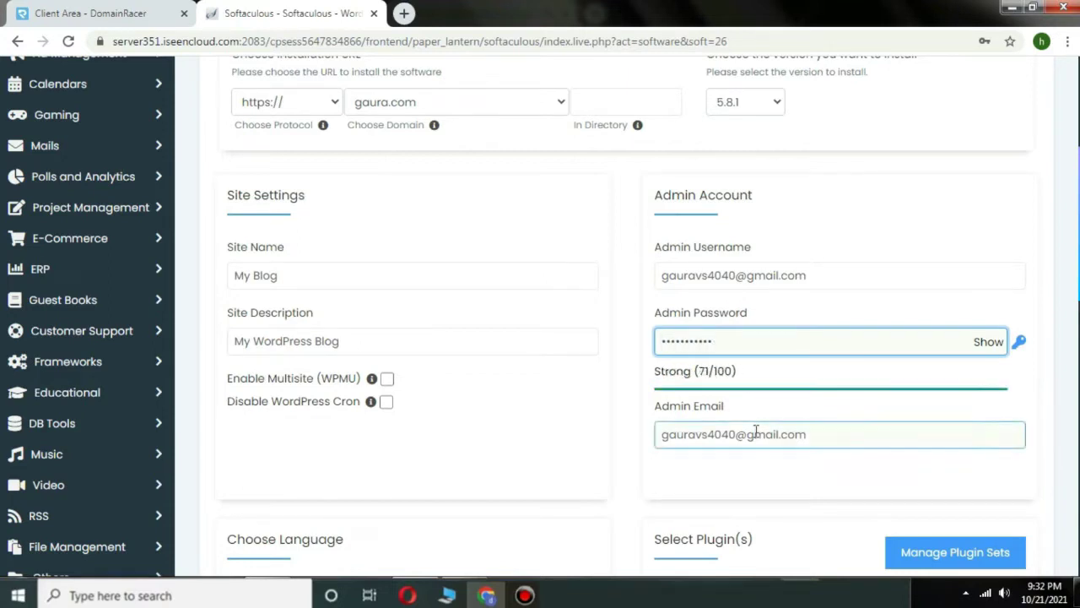
left_click_drag(1072, 338, 1068, 523)
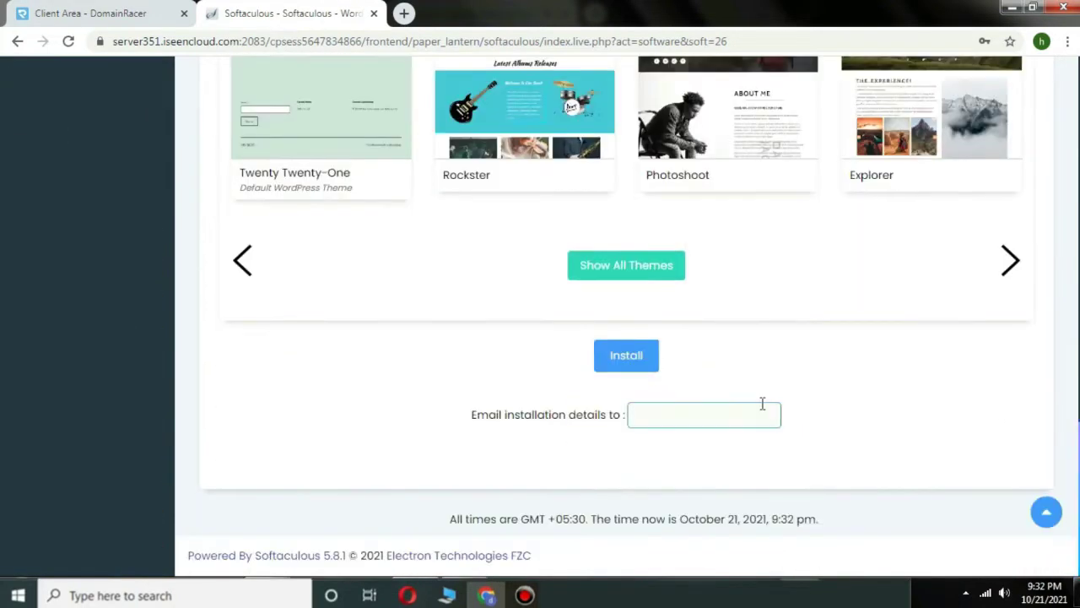
left_click(626, 354)
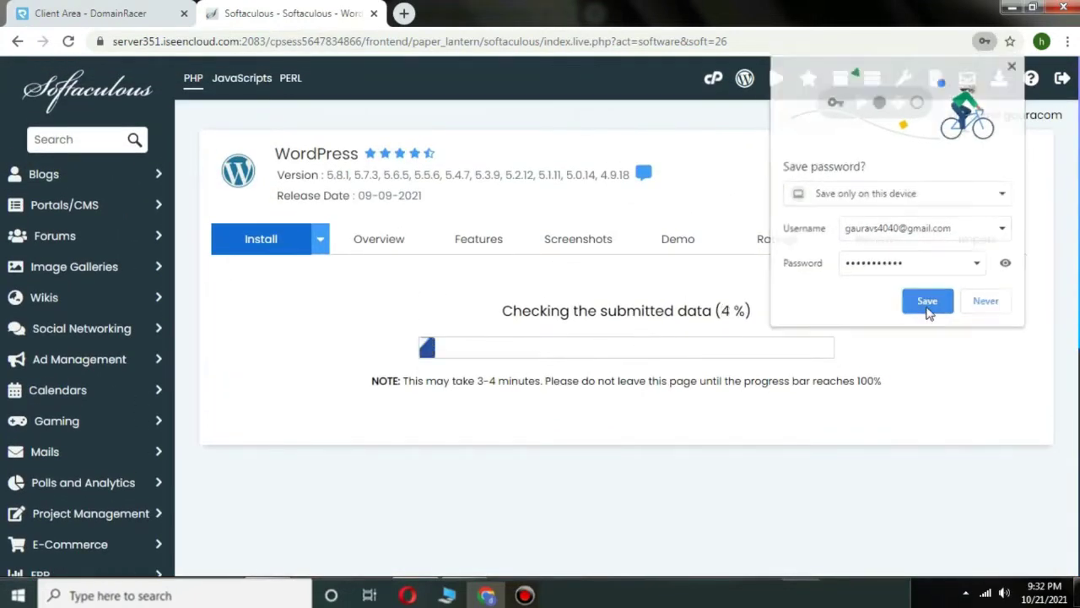
- Save the admin login in Chrome while the WordPress install completes
left_click(927, 305)
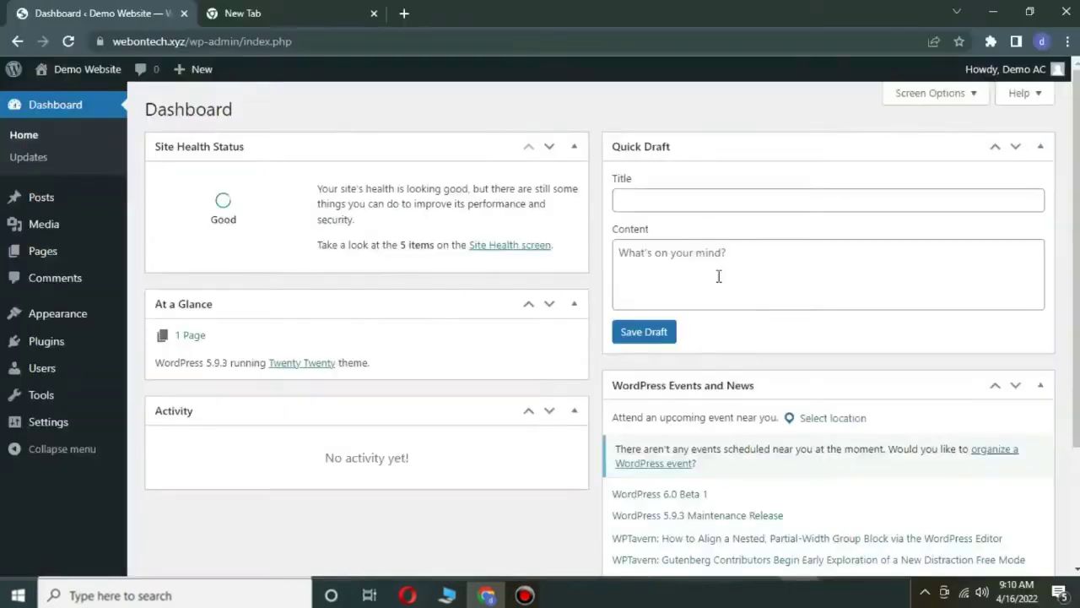
- Look through the Media library and the Pages list in WordPress admin
scroll(716, 275, "down", 2)
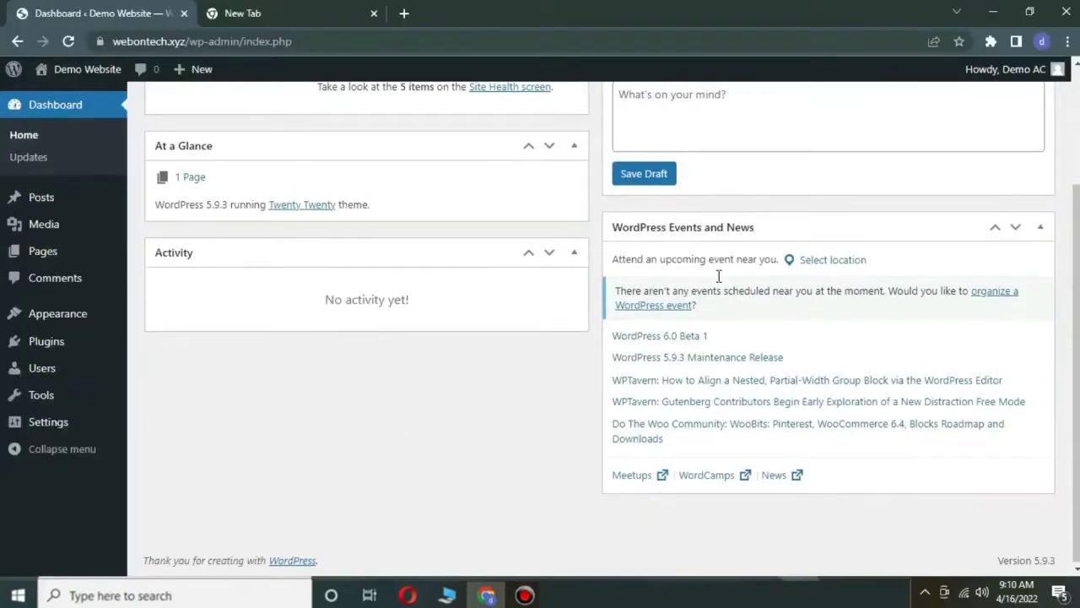
scroll(718, 275, "up", 1)
scroll(718, 275, "up", 1)
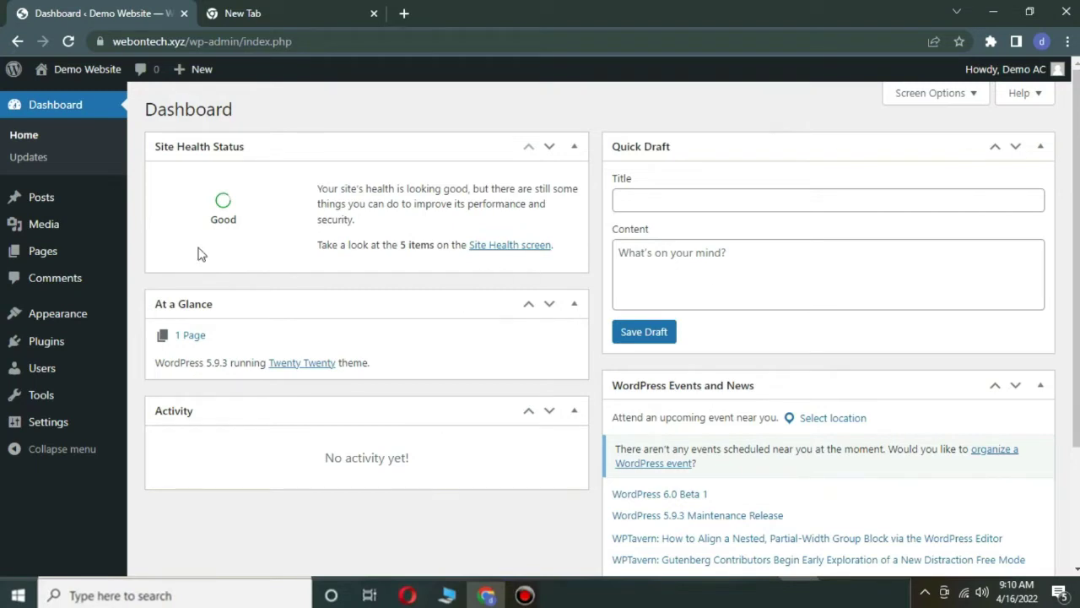
mouse_move(59, 201)
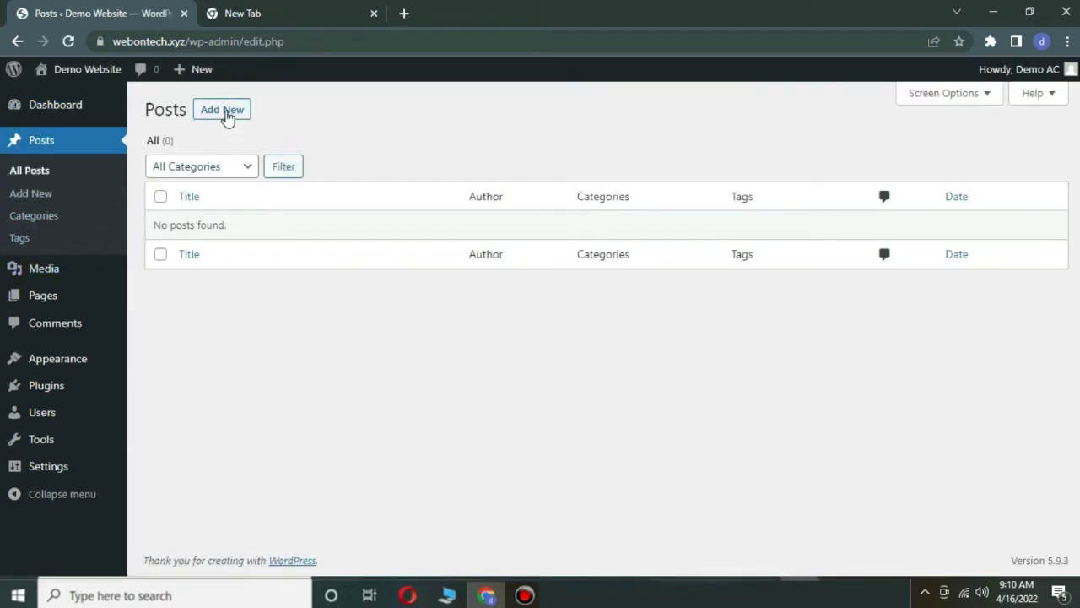
left_click(88, 275)
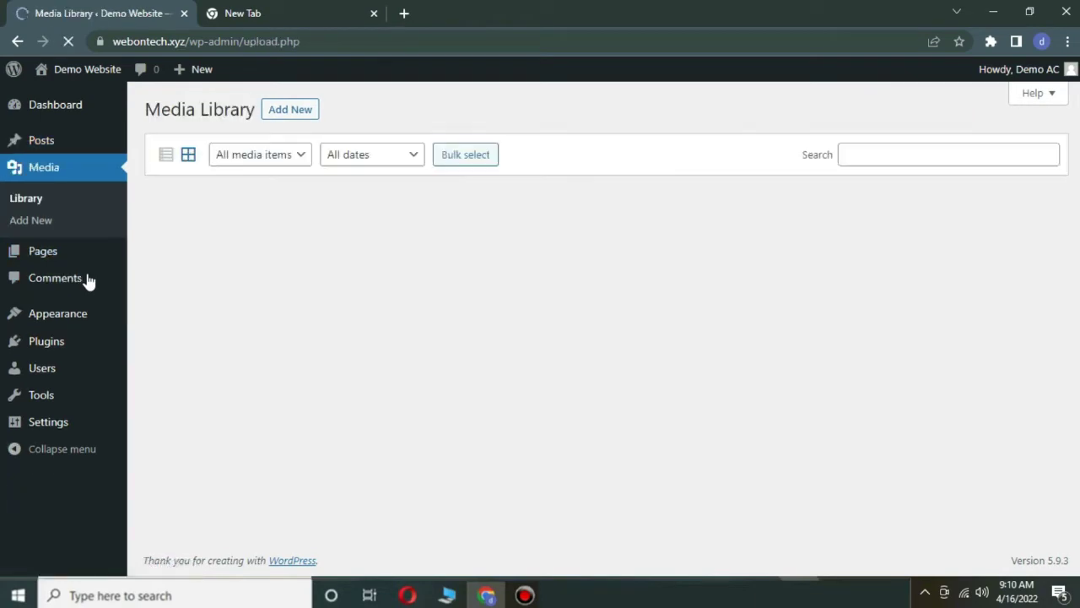
scroll(403, 351, "down", 6)
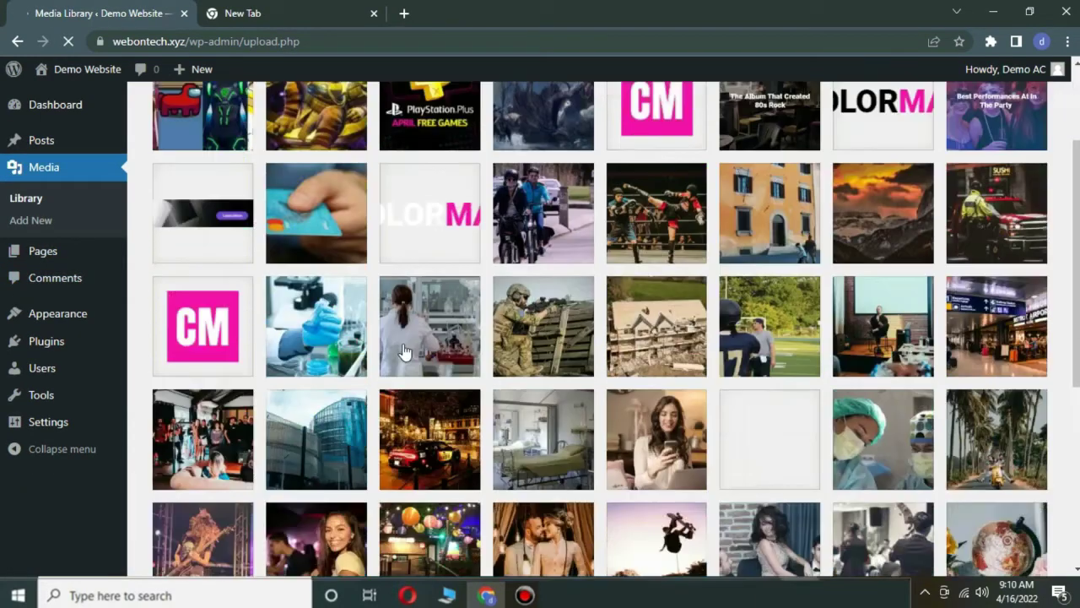
scroll(404, 352, "down", 1)
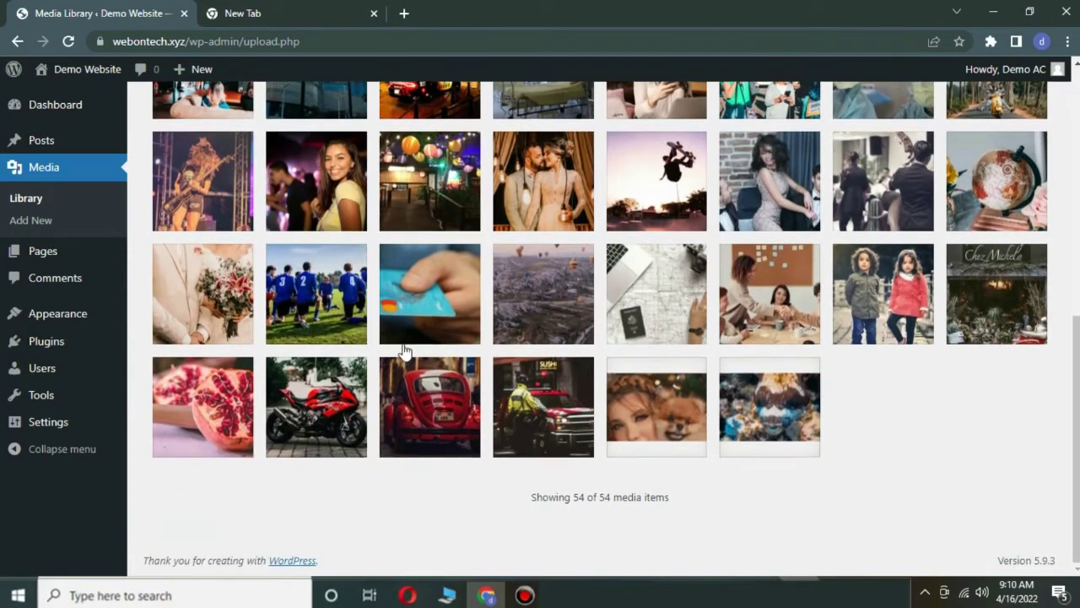
left_click(63, 257)
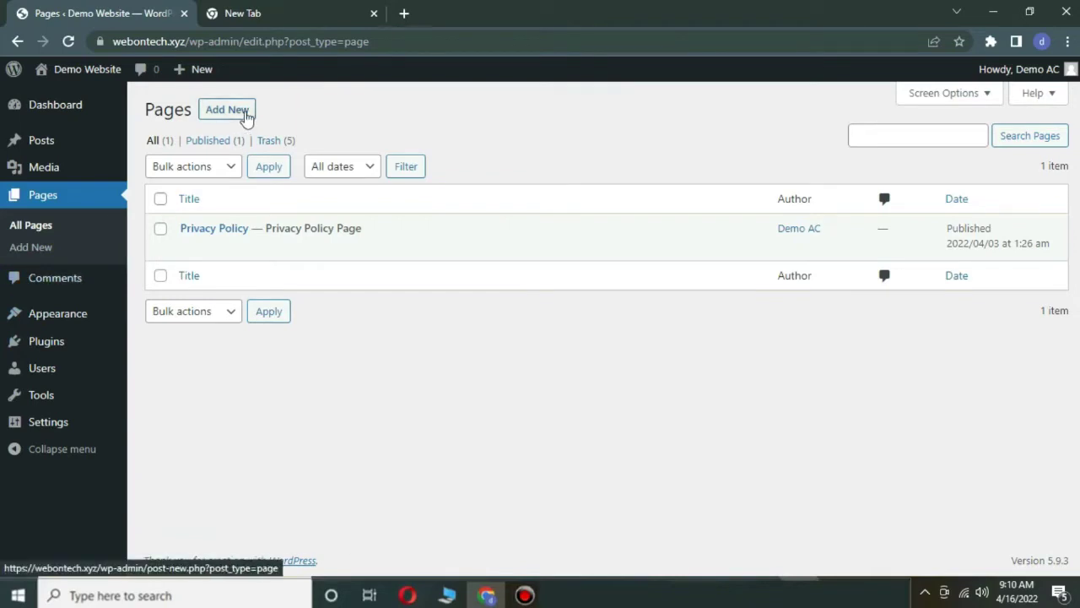
- Visit the installed Themes page, then go to Plugins > Add New
mouse_move(99, 313)
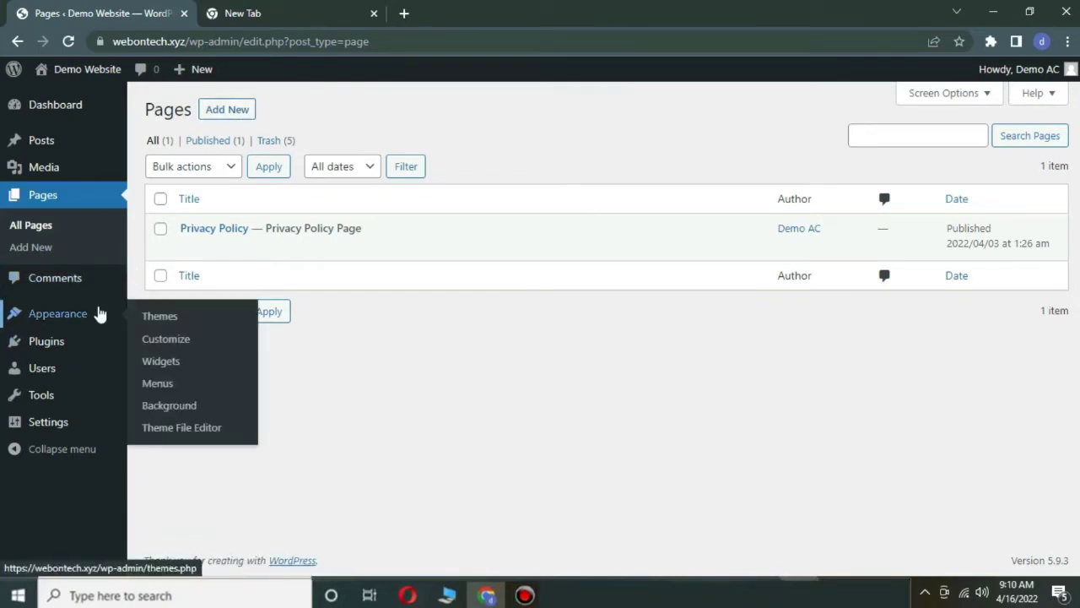
left_click(164, 315)
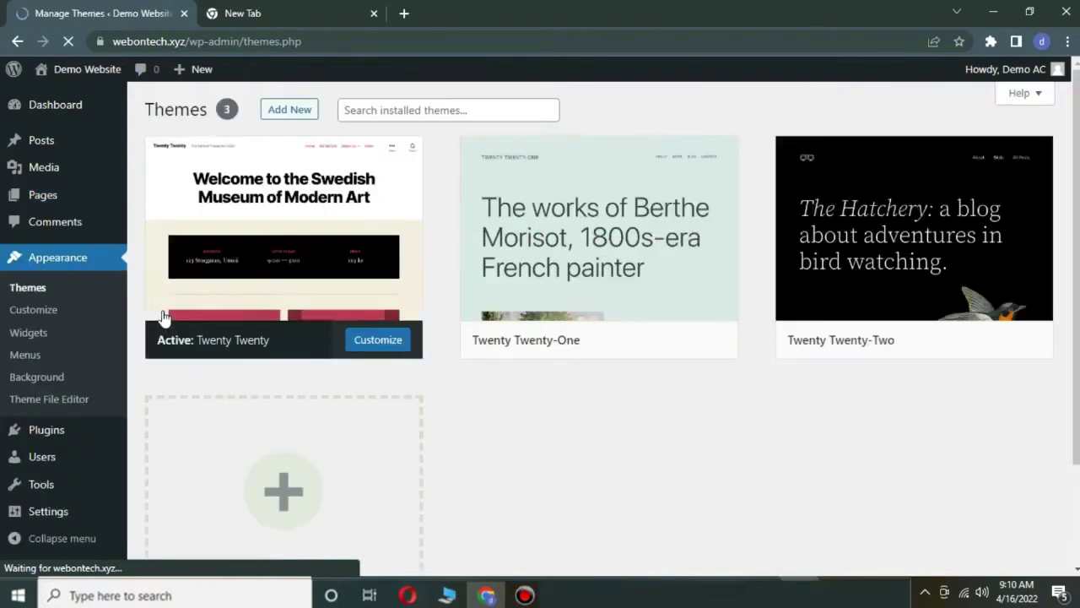
mouse_move(73, 442)
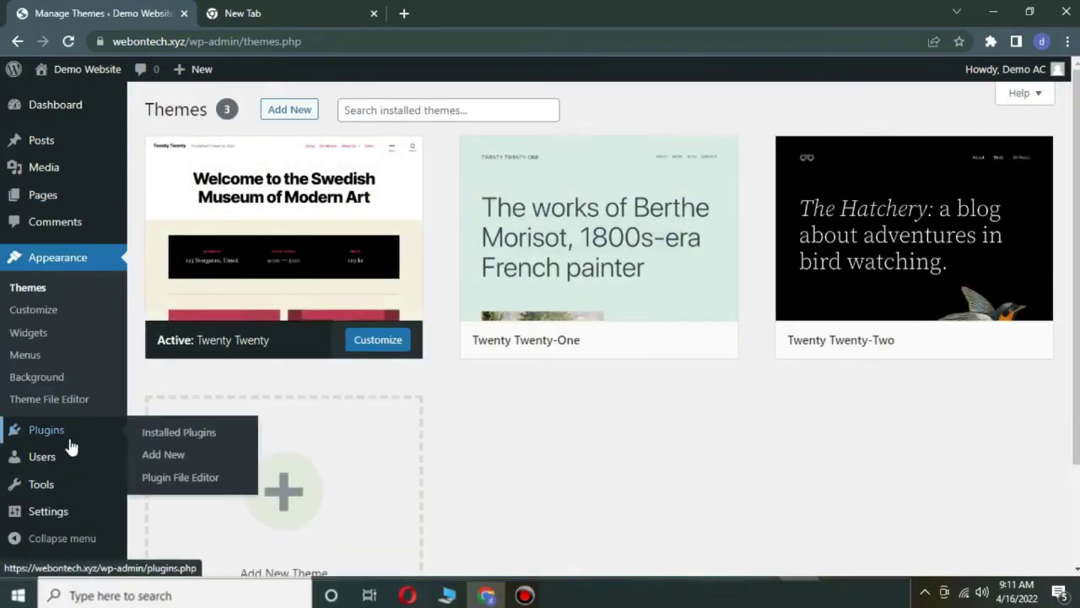
left_click(191, 454)
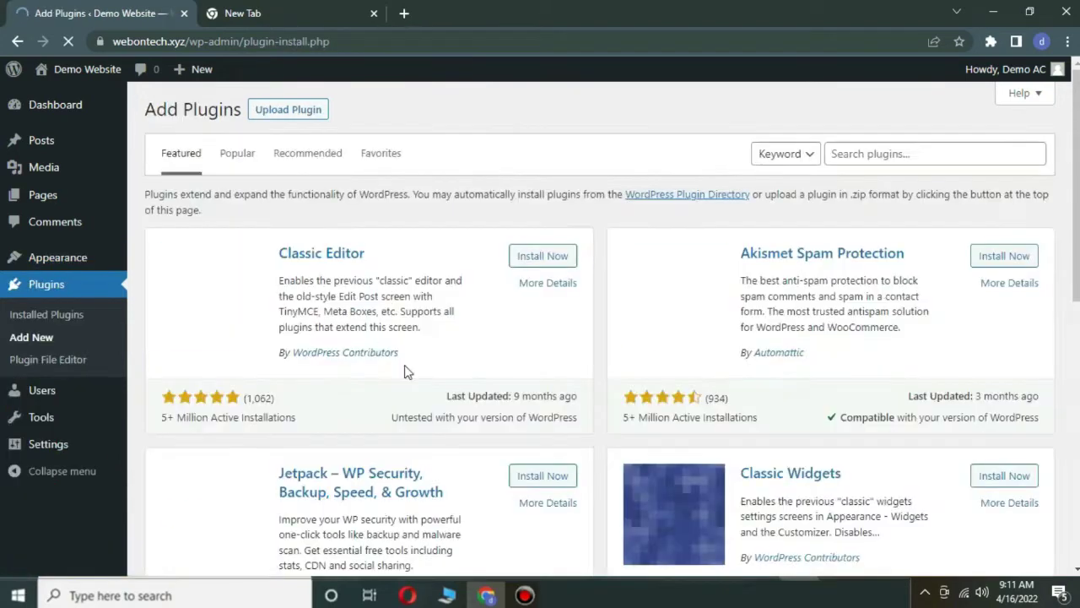
scroll(304, 295, "down", 1)
mouse_move(125, 456)
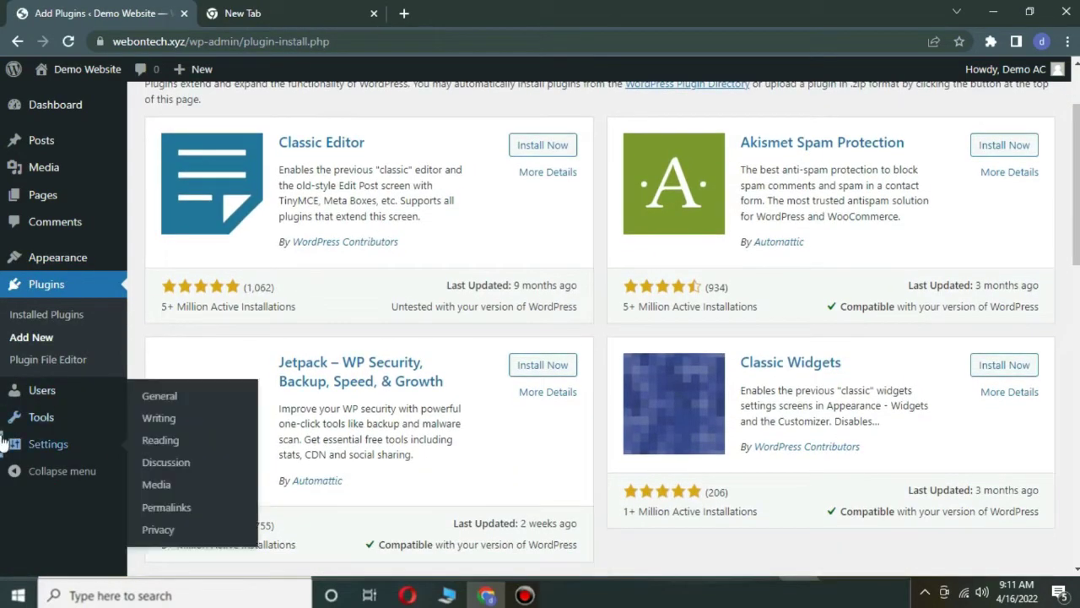
scroll(125, 456, "up", 1)
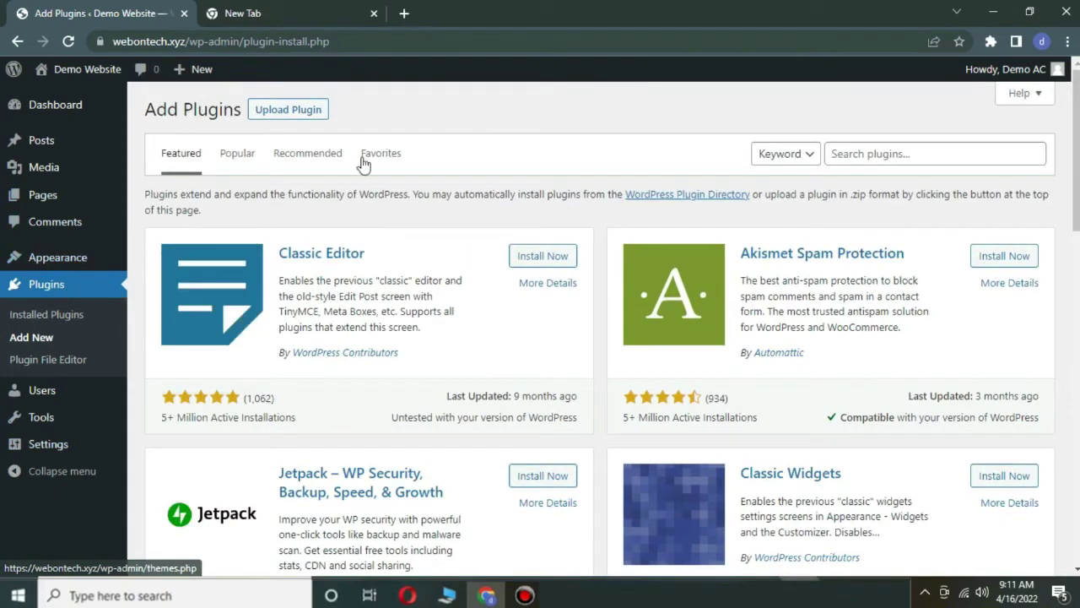
- Install and activate Classic Editor, then search the plugin directory for 'yoast'
left_click(540, 256)
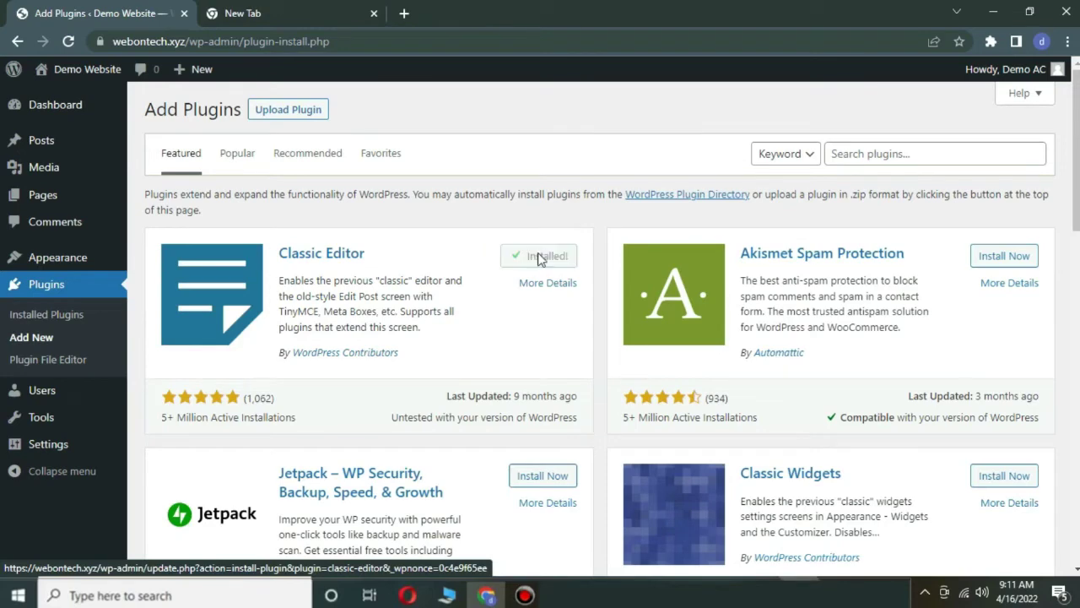
left_click(540, 259)
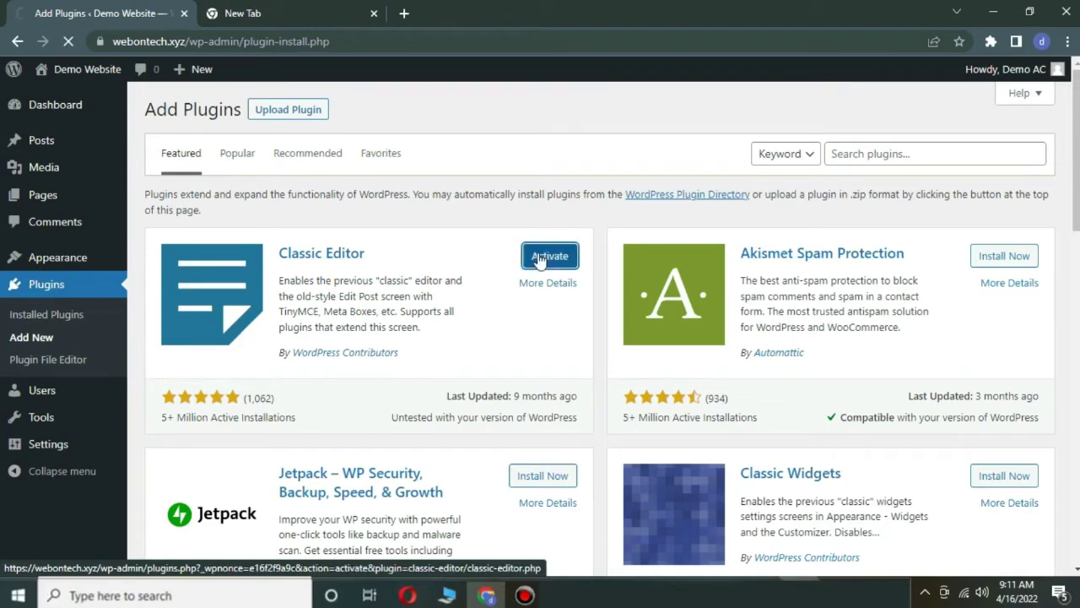
left_click(870, 156)
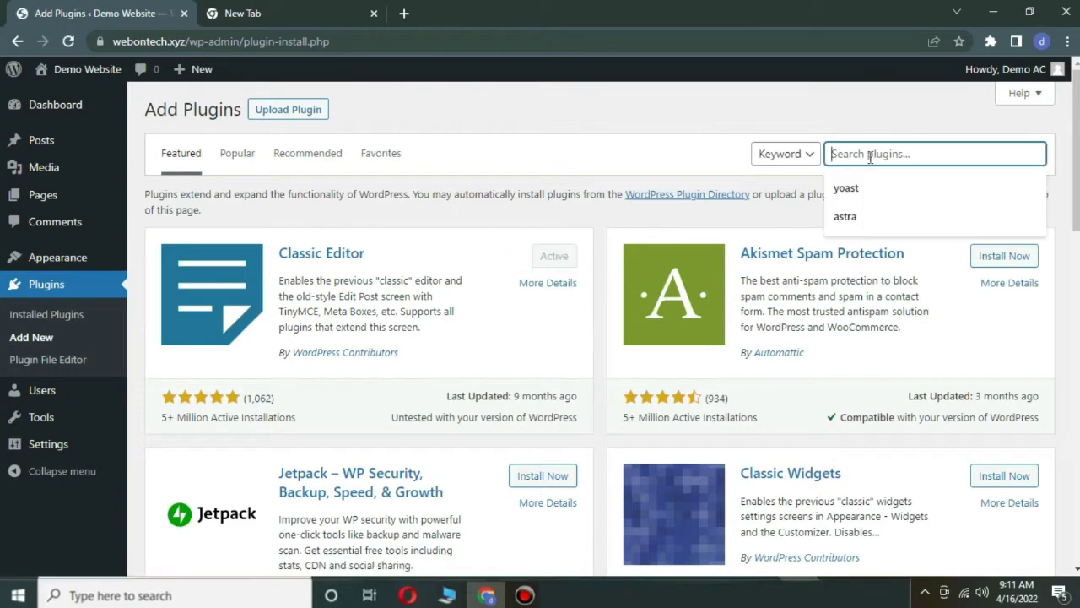
type("yoast")
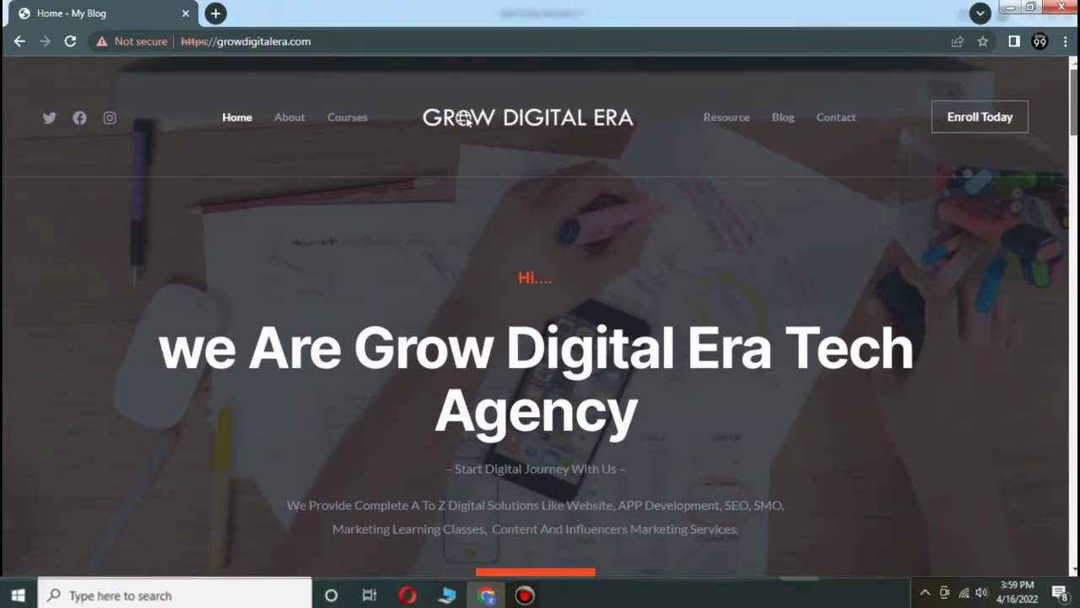
scroll(466, 121, "down", 1)
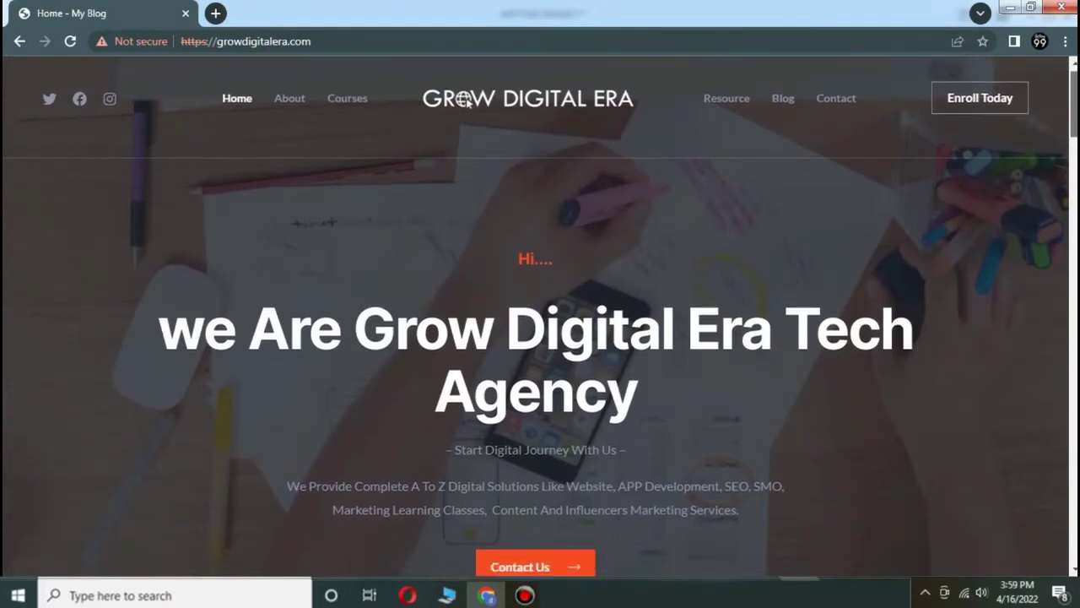
scroll(467, 102, "down", 1)
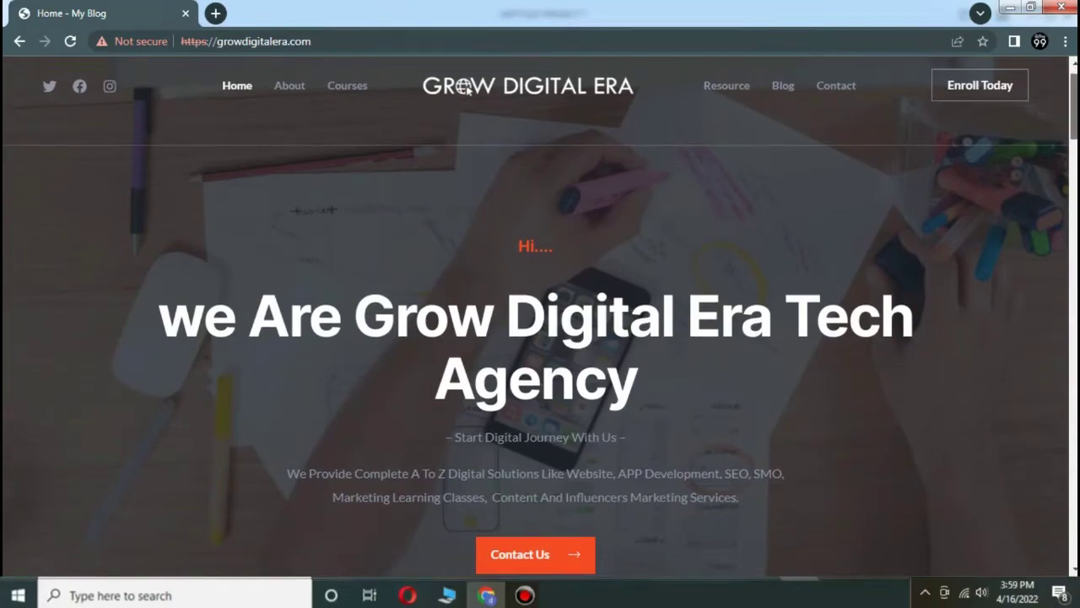
scroll(467, 82, "down", 3)
scroll(540, 312, "down", 3)
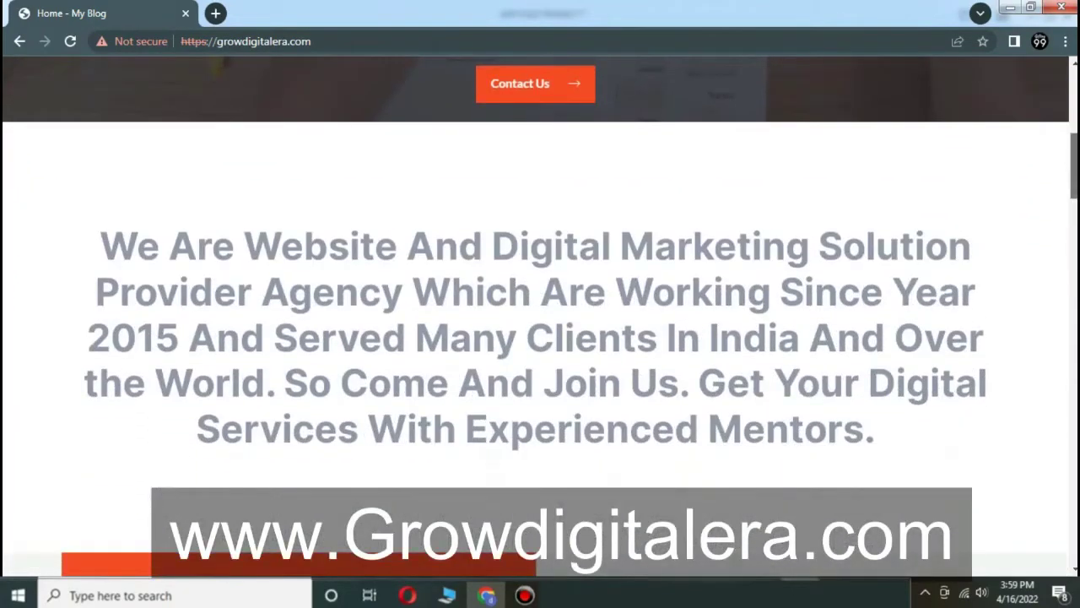
scroll(540, 312, "down", 9)
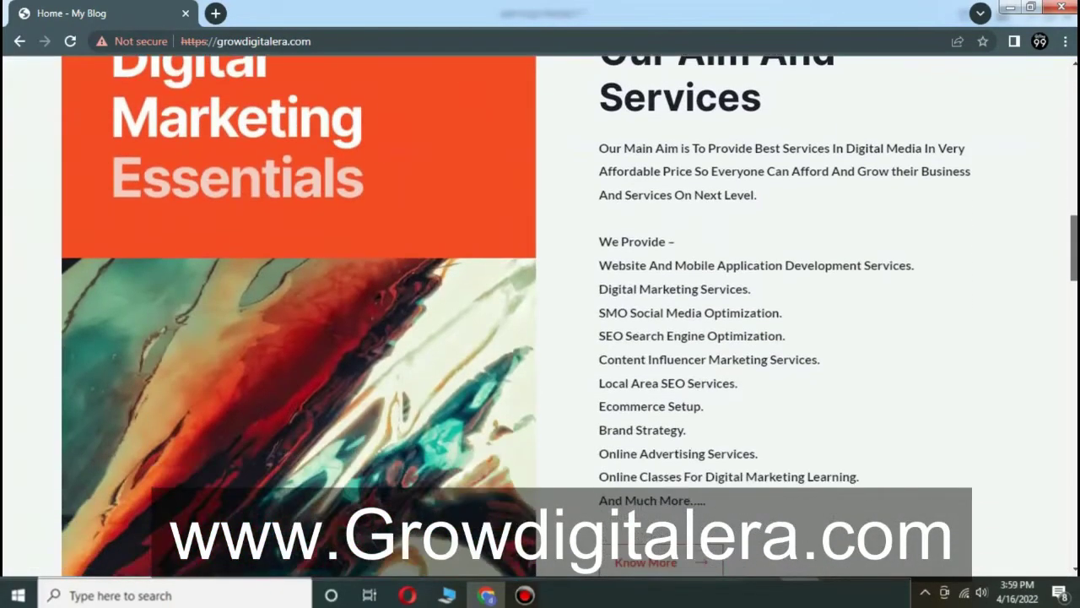
scroll(569, 315, "down", 1)
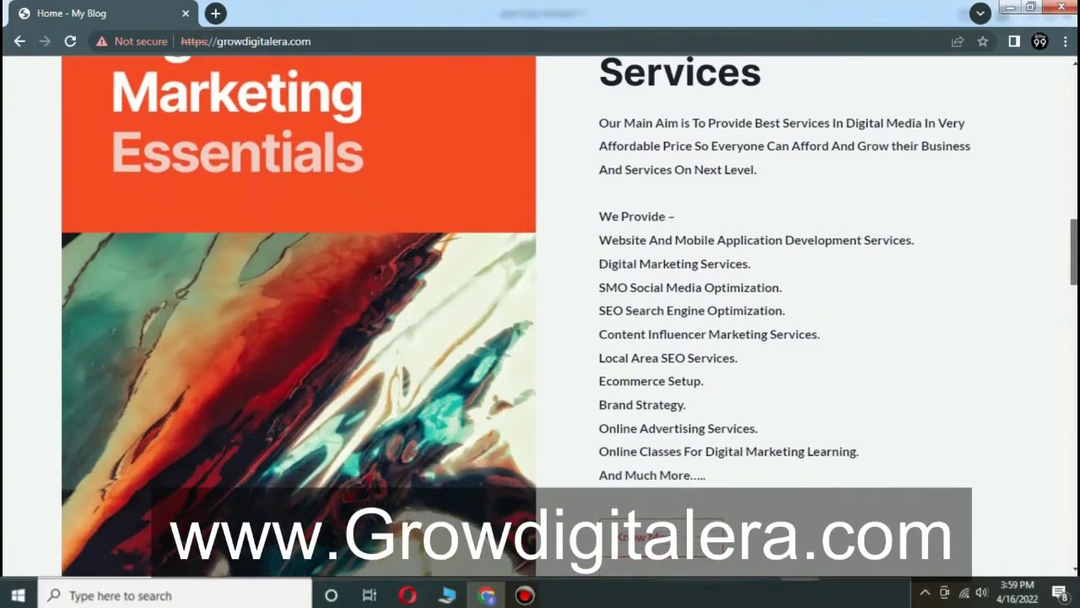
scroll(540, 313, "up", 1)
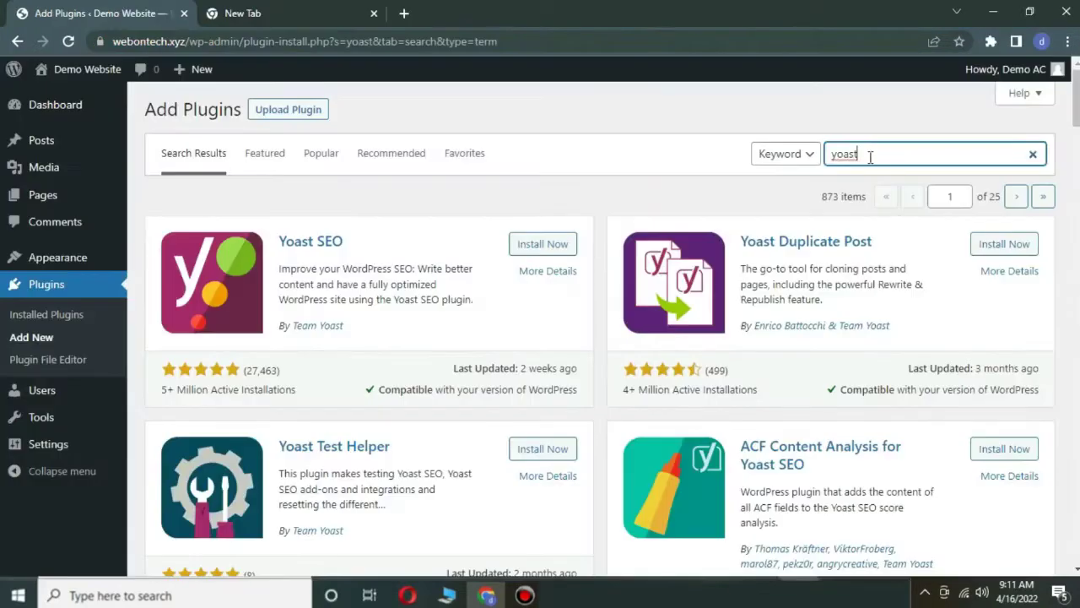
- Install Yoast SEO from the 'yoast' search results and activate it
left_click(573, 244)
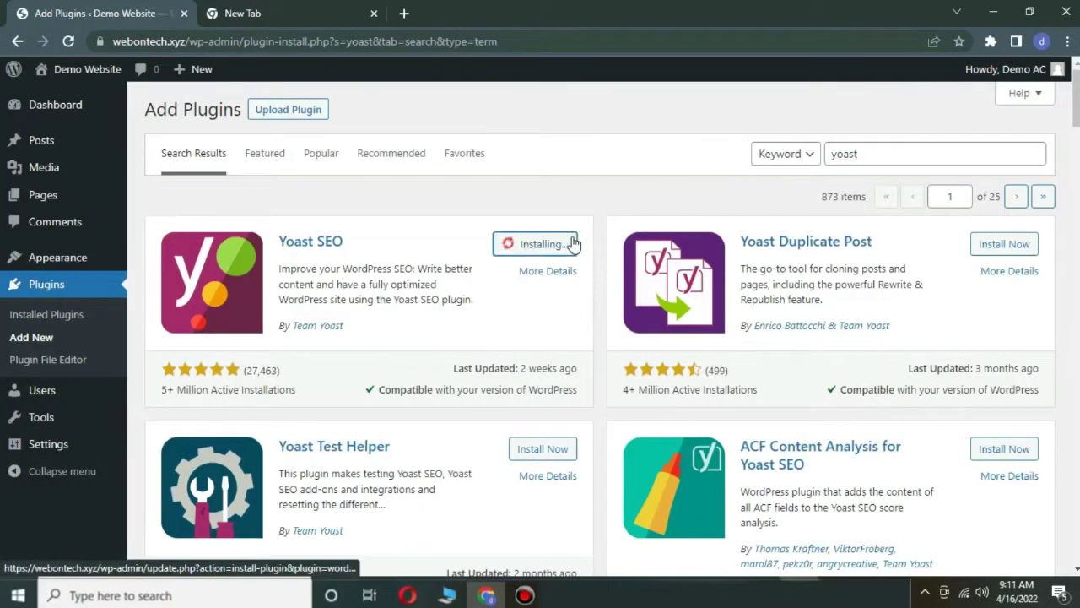
left_click(555, 245)
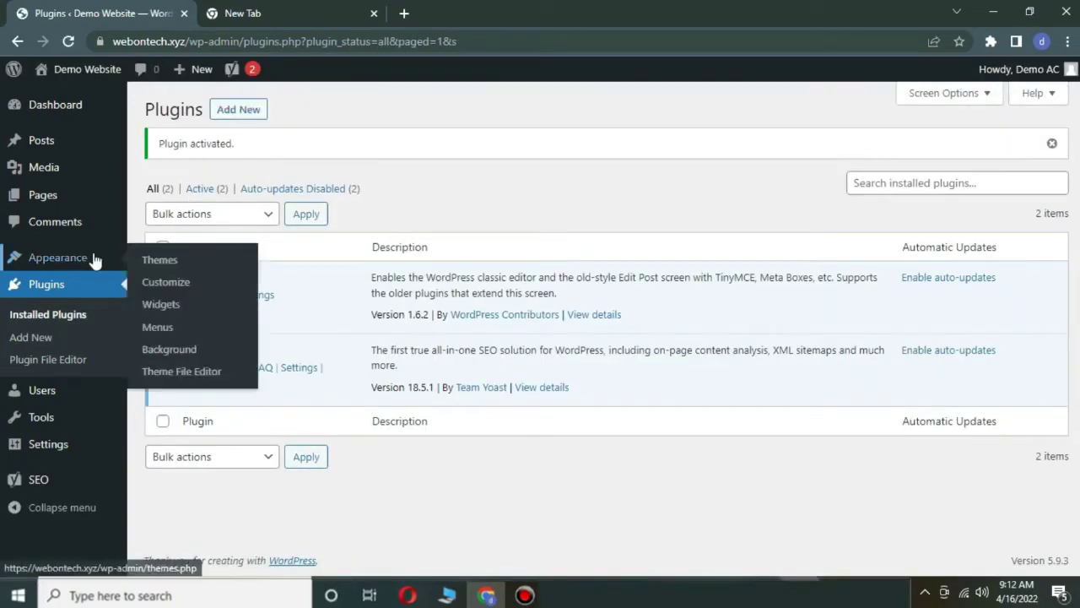
- Search the theme directory for Astra, then install and activate the Astra theme
left_click(145, 253)
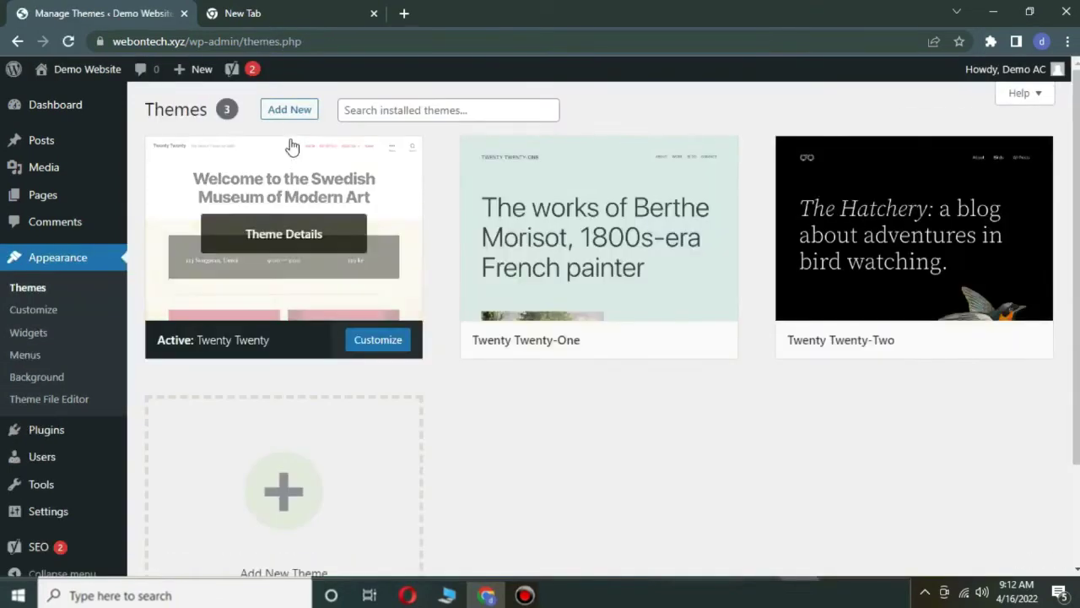
left_click(290, 111)
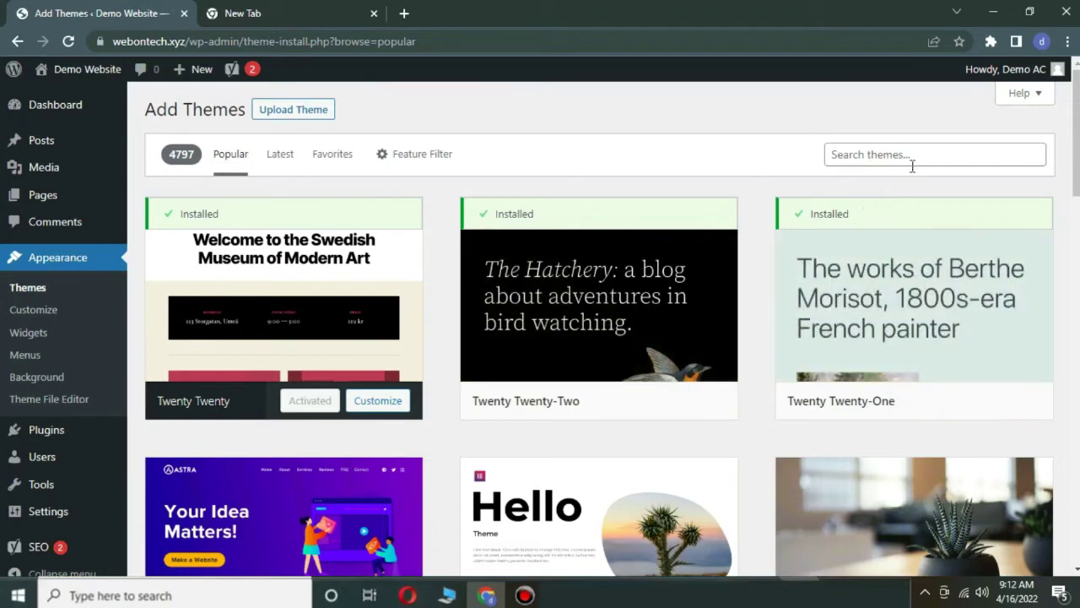
left_click(909, 157)
type("astra")
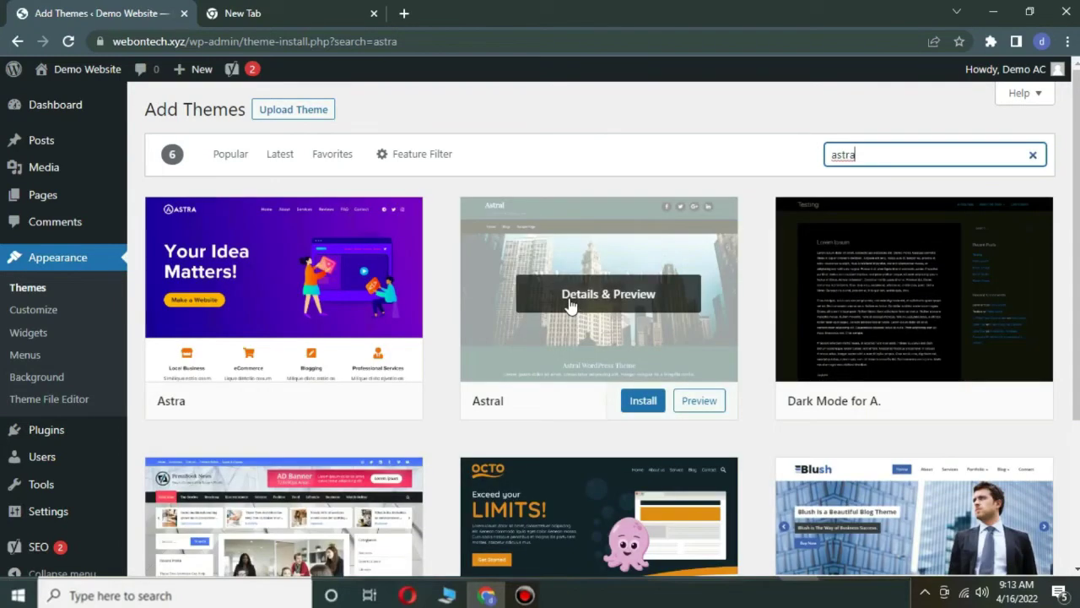
left_click(323, 397)
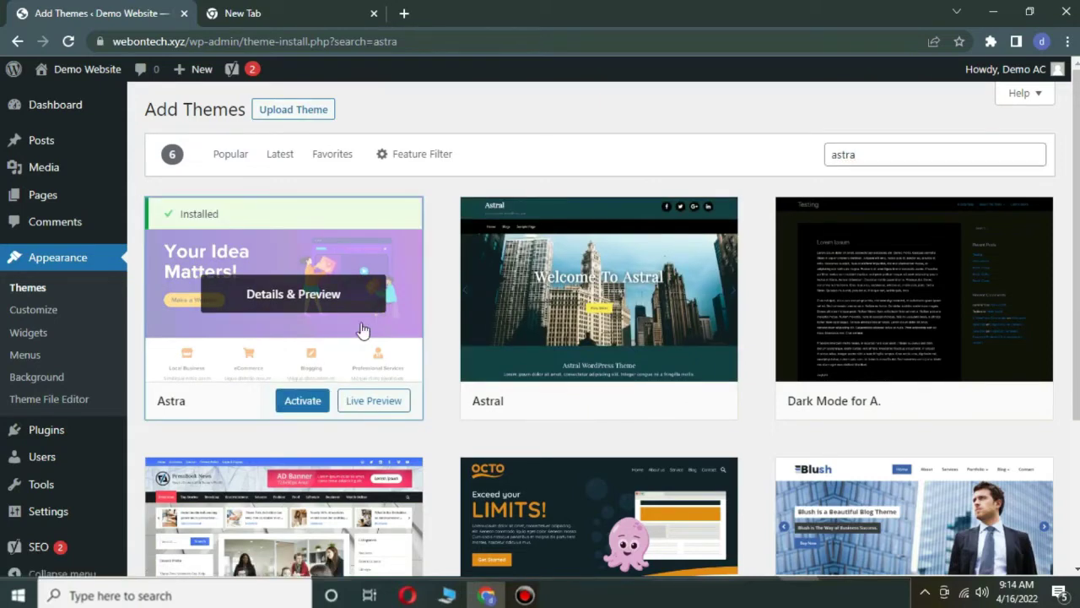
left_click(304, 399)
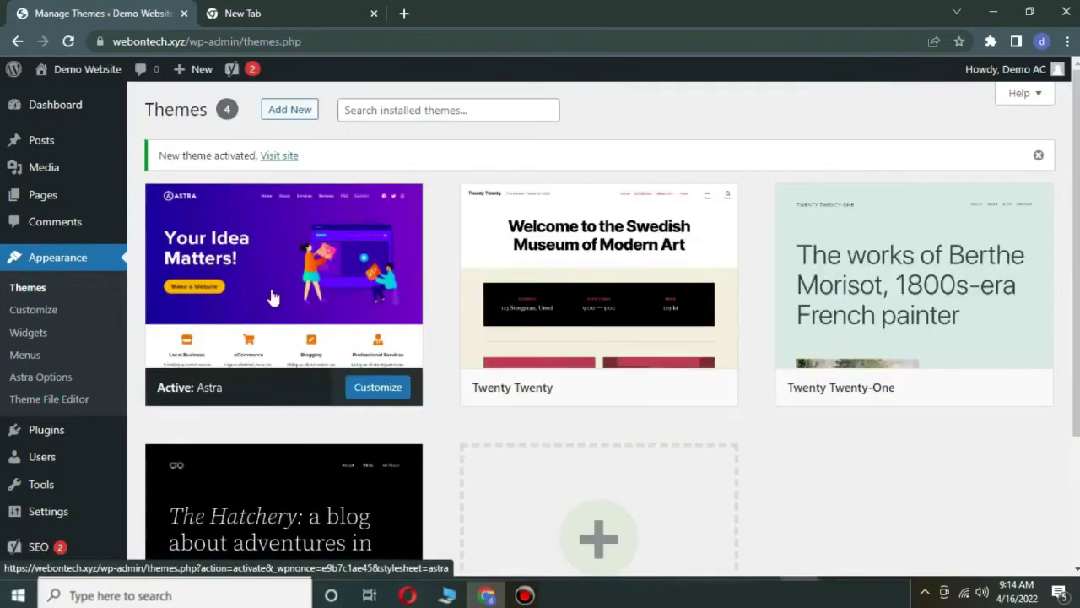
- Search plugins for 'astra', activate Starter Templates, and open its template library
mouse_move(66, 435)
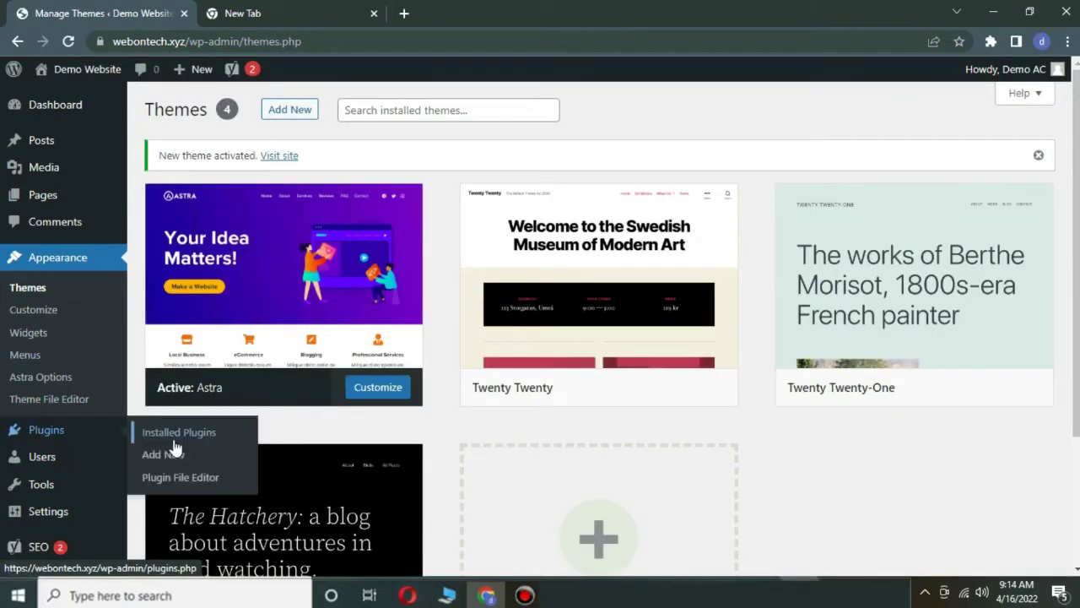
left_click(171, 454)
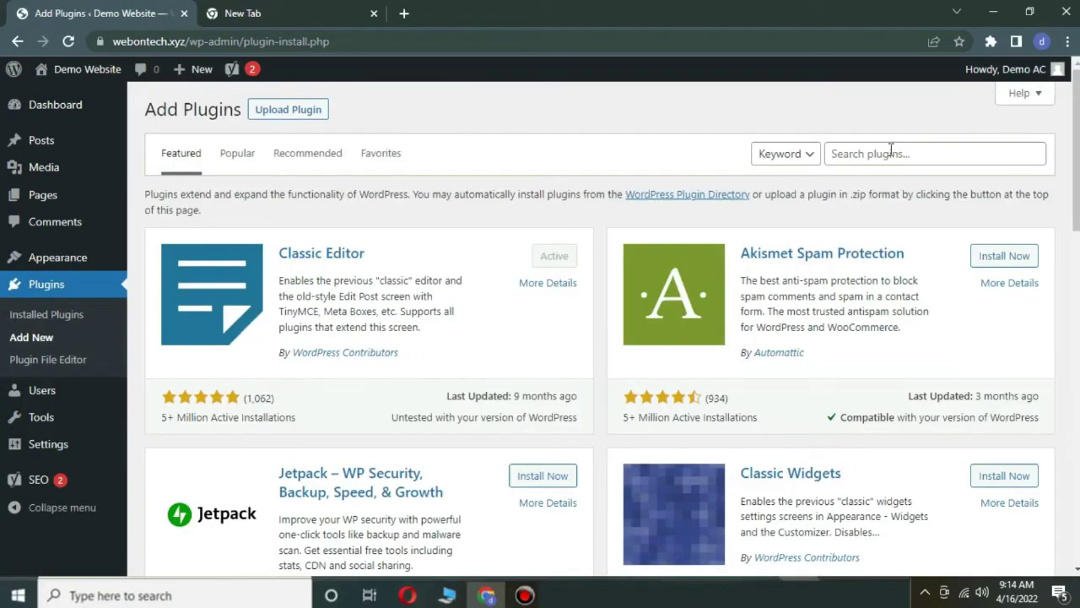
left_click(890, 150)
type("astra")
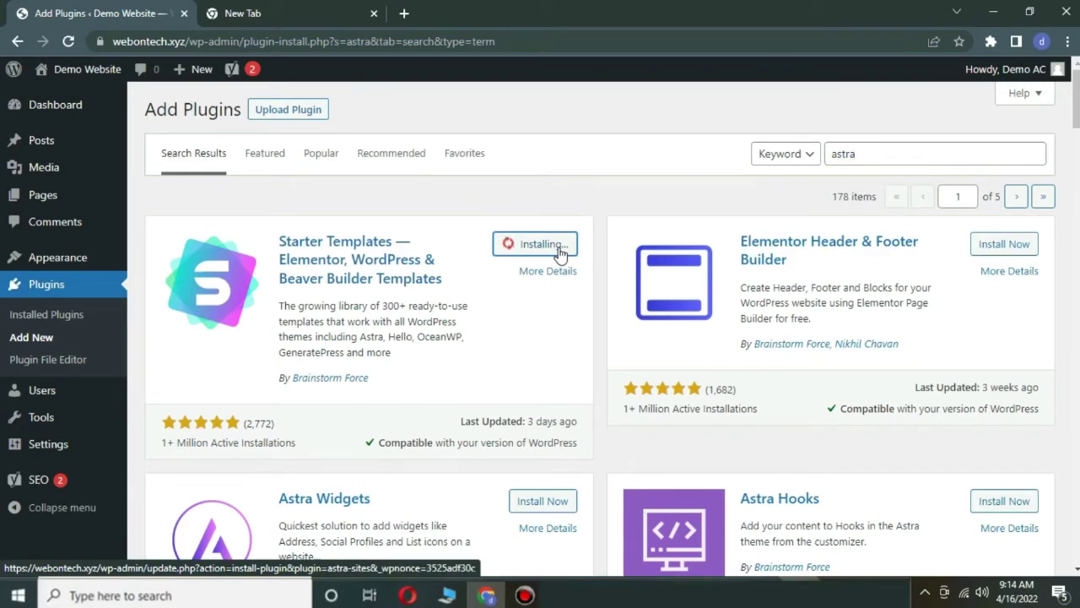
left_click(535, 245)
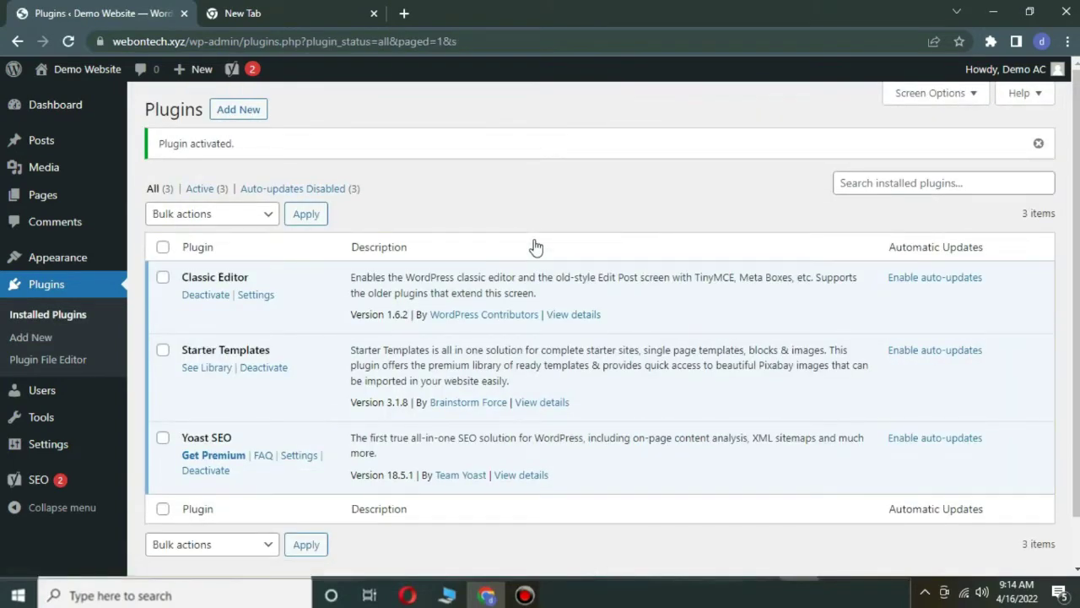
left_click(207, 369)
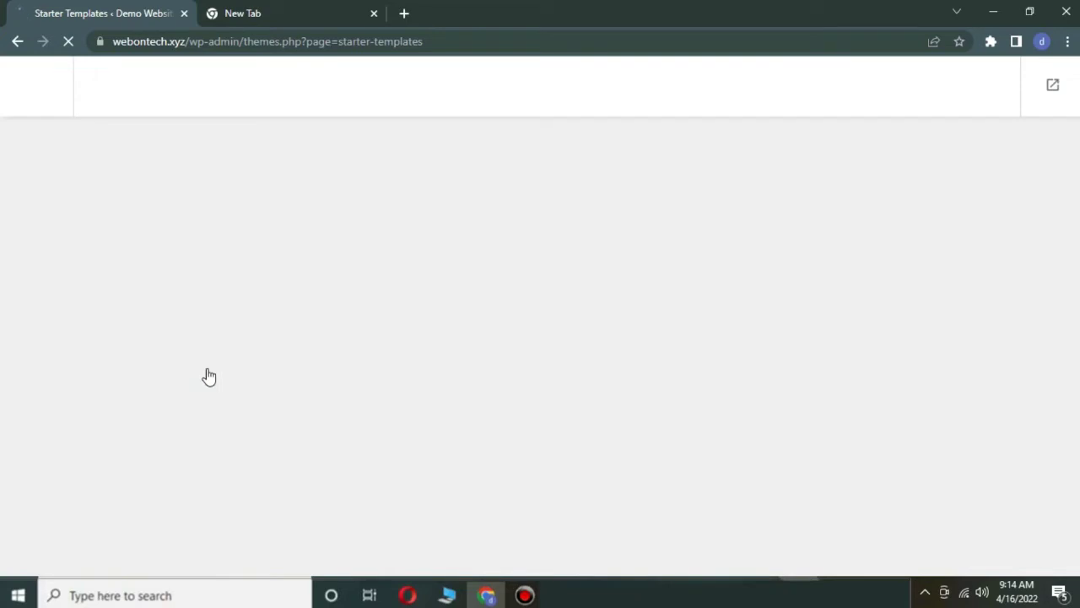
- Start building a website from a starter template with Elementor as the page builder
scroll(207, 376, "down", 2)
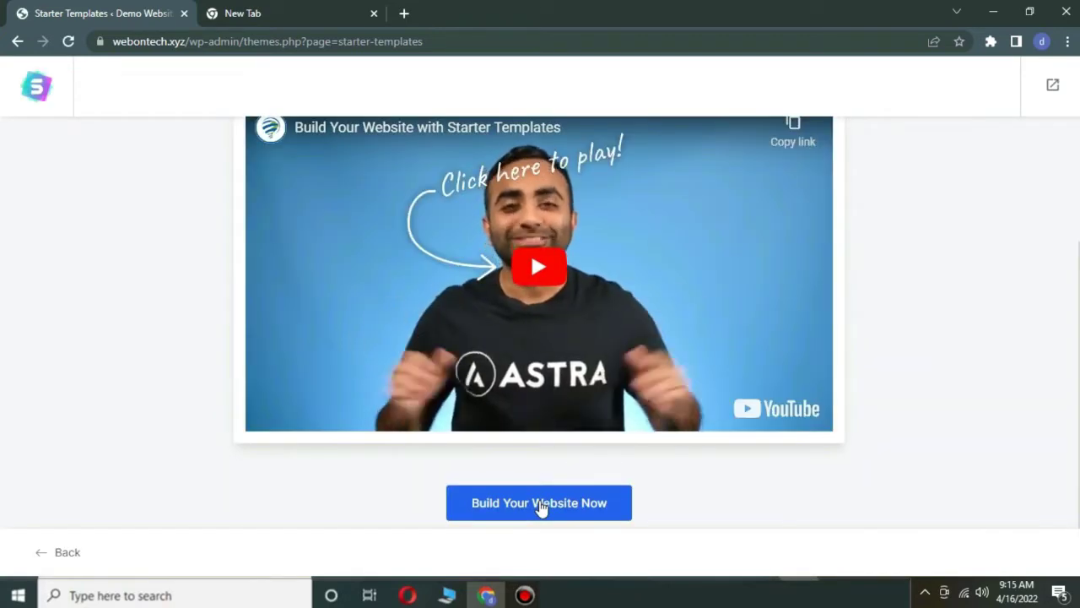
left_click(541, 505)
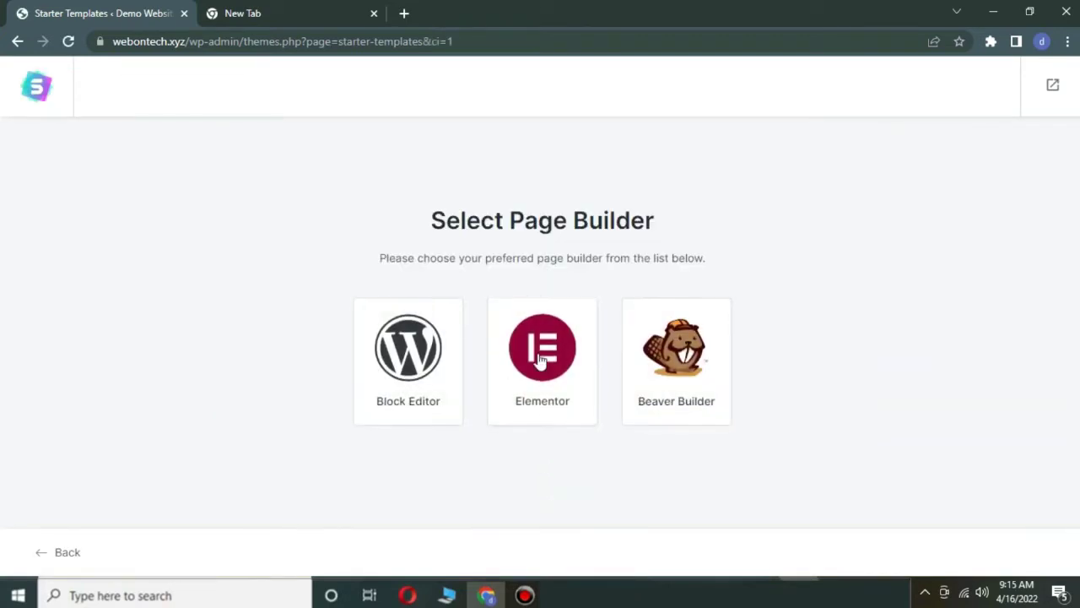
left_click(541, 359)
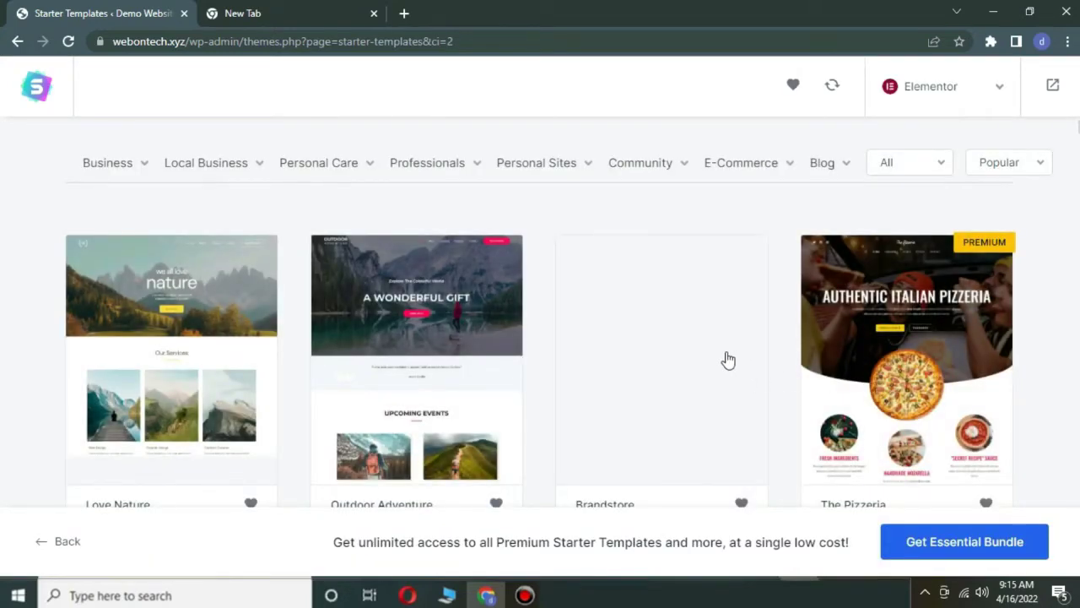
scroll(565, 337, "down", 2)
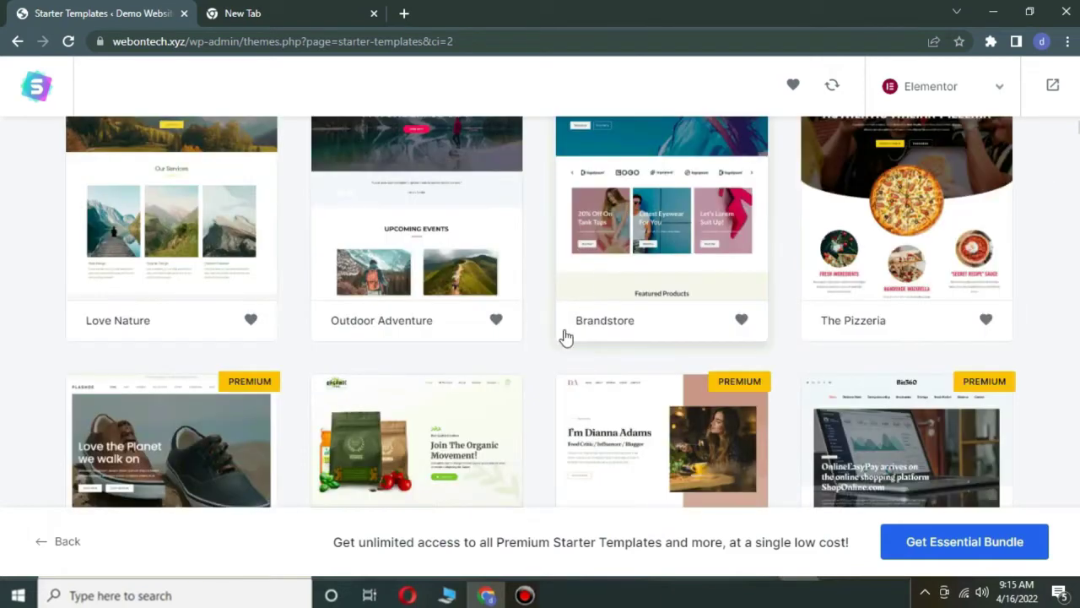
scroll(565, 336, "down", 2)
scroll(564, 336, "down", 1)
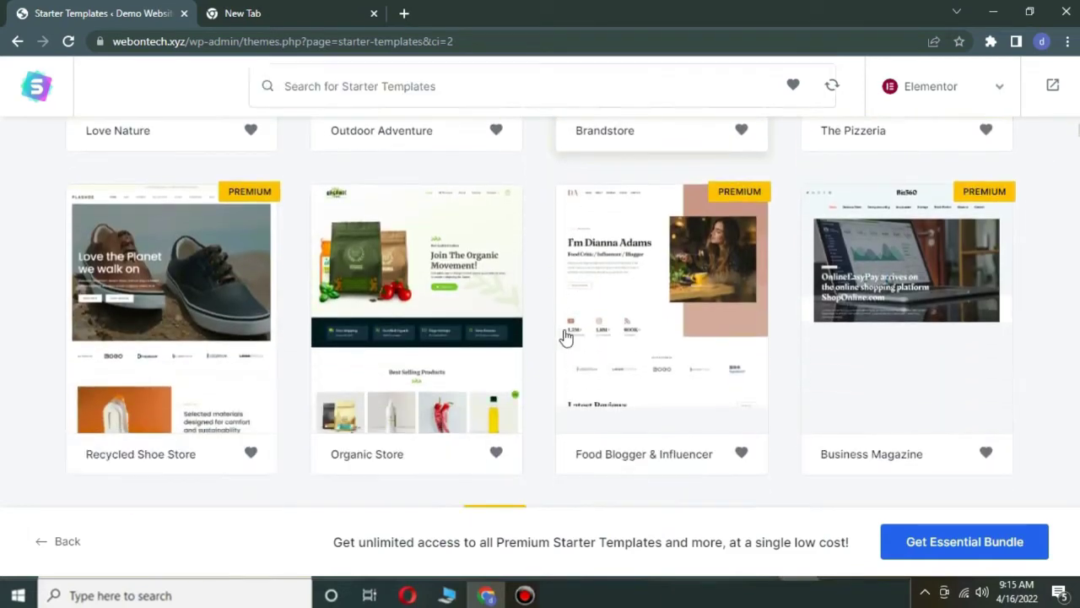
scroll(564, 335, "down", 3)
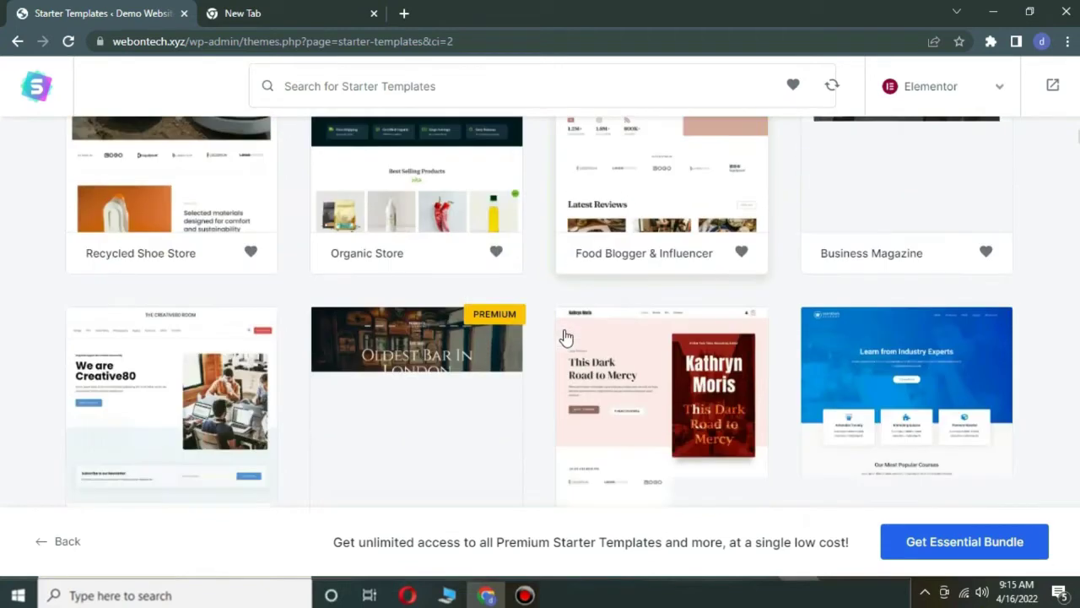
scroll(566, 336, "down", 1)
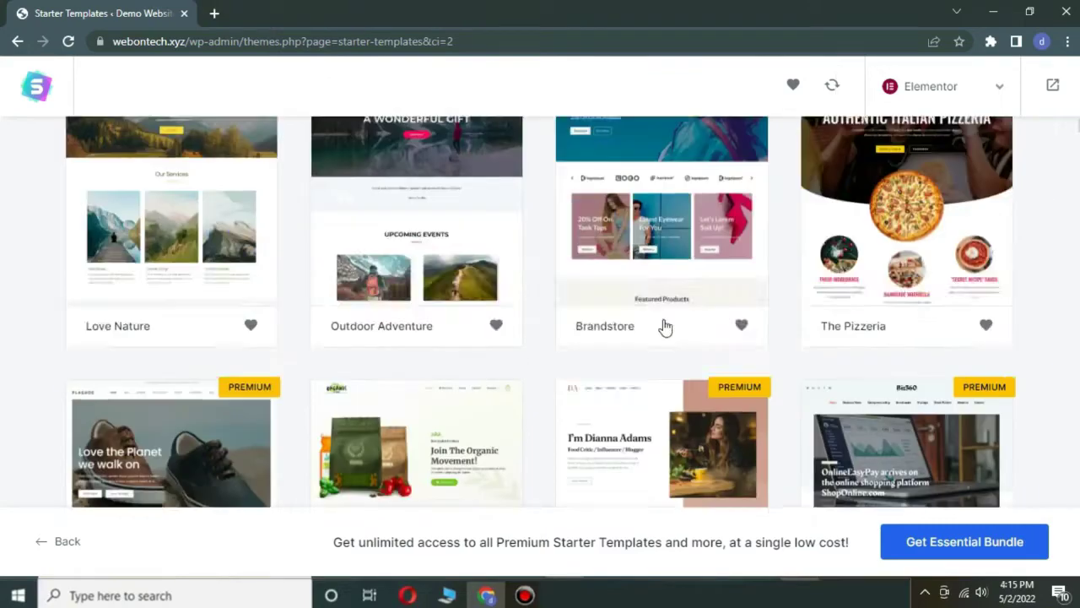
scroll(663, 322, "down", 10)
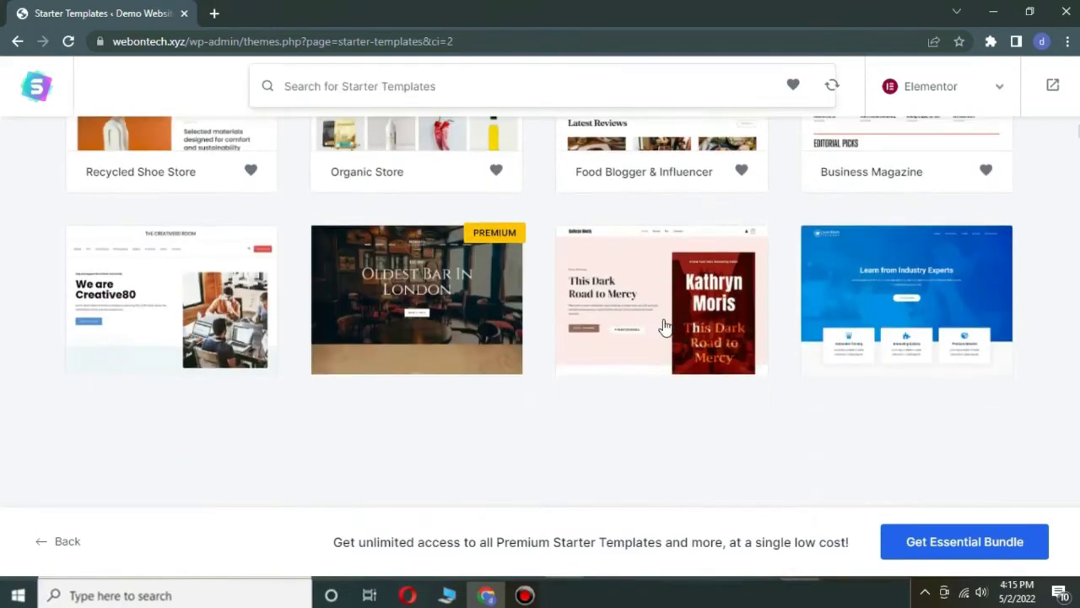
scroll(665, 325, "down", 3)
scroll(665, 325, "up", 12)
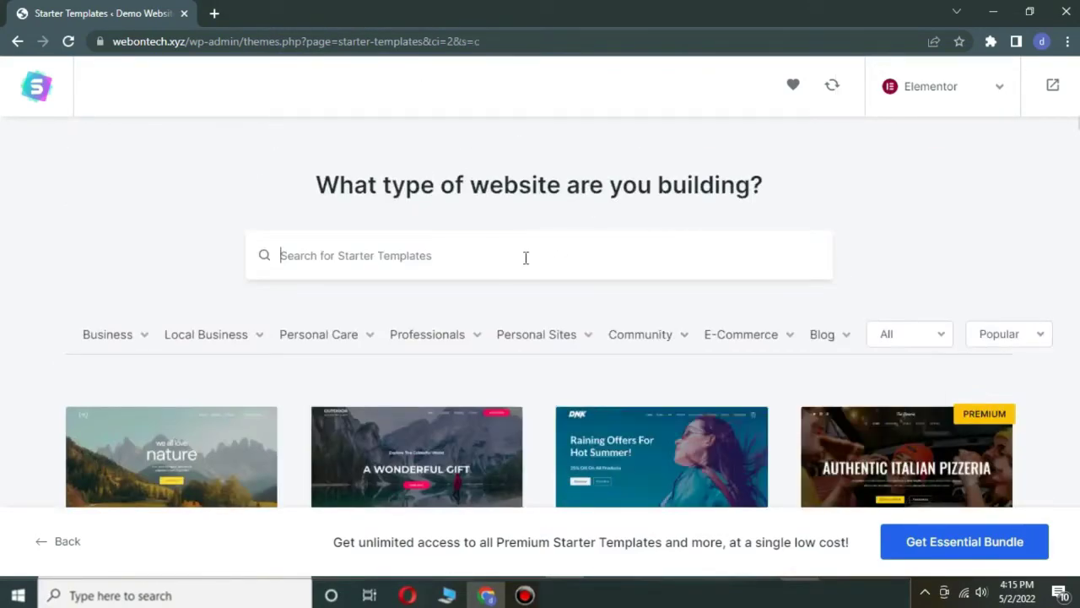
- Search the templates for 'coffee' and browse the Coffee Shop and Coffee House results
type("coffee")
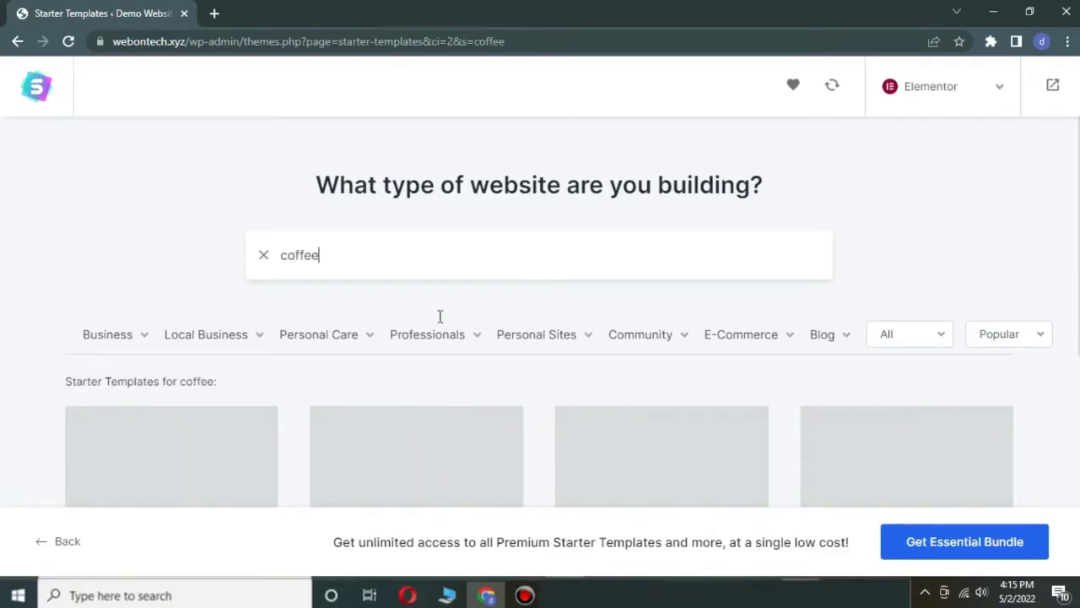
scroll(532, 395, "down", 5)
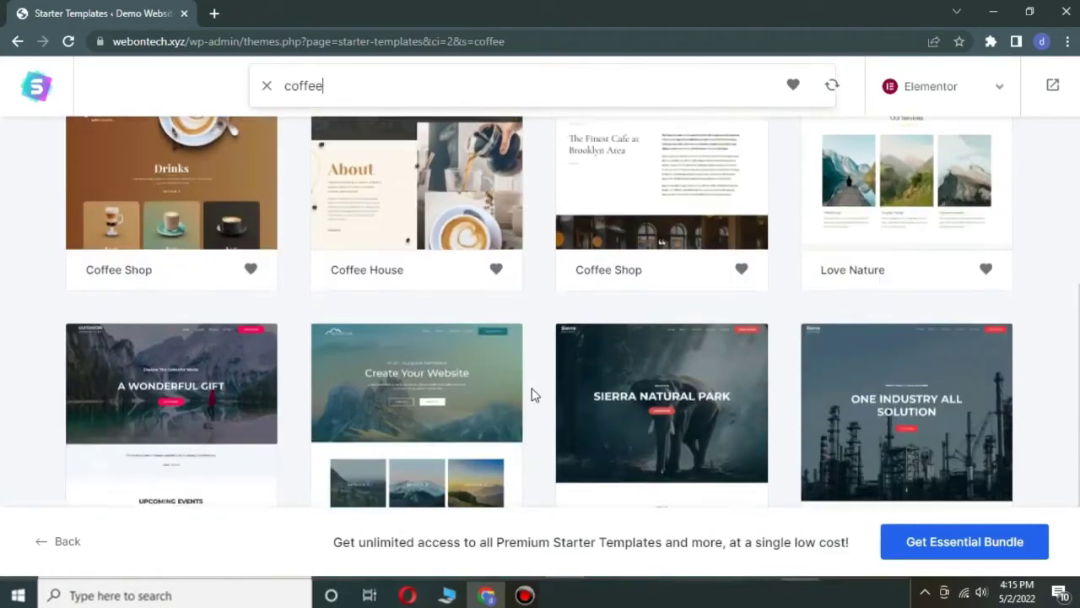
scroll(532, 395, "up", 4)
scroll(430, 432, "down", 3)
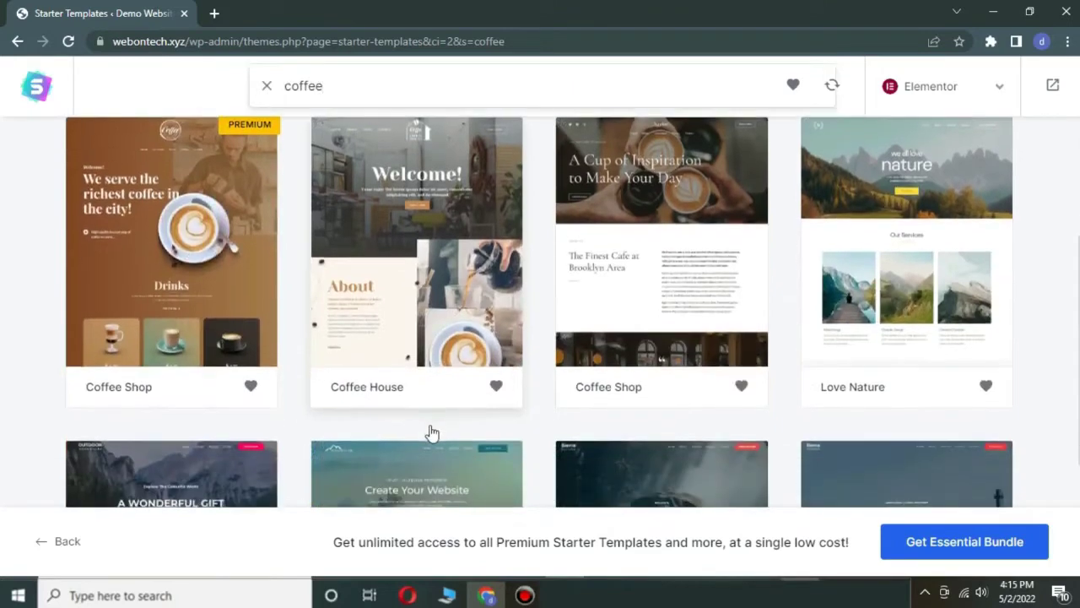
- Choose the Coffee House starter template and scroll through its preview
left_click(379, 285)
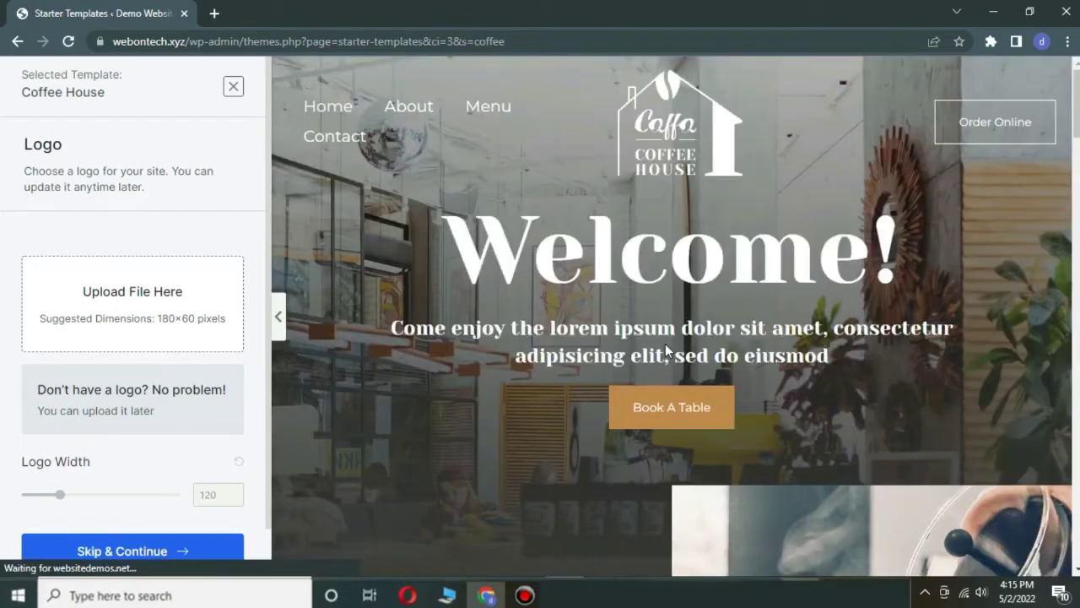
scroll(665, 344, "down", 3)
scroll(665, 343, "down", 2)
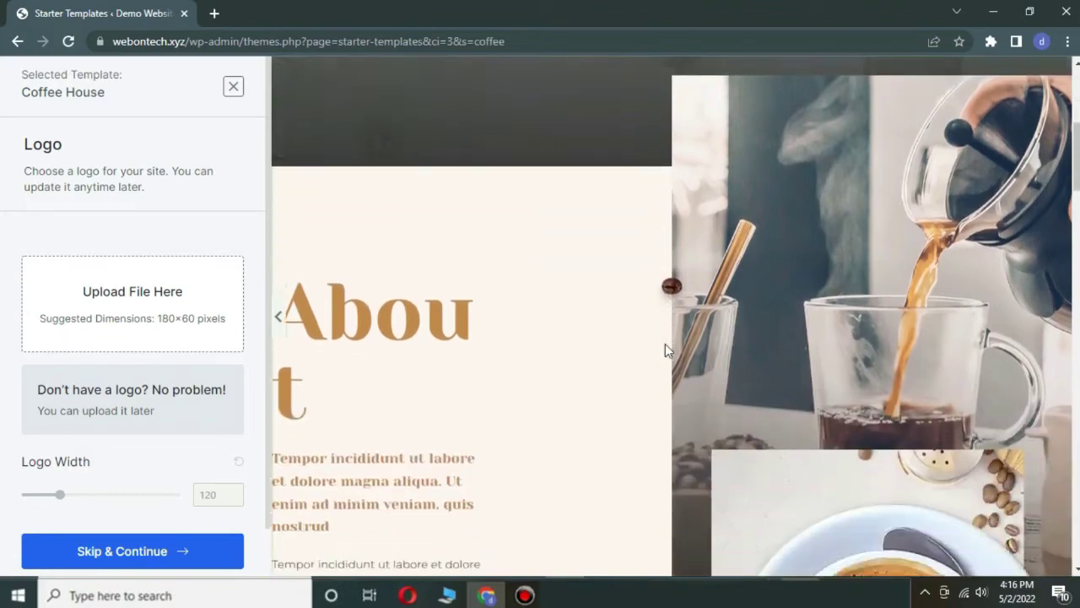
scroll(665, 344, "down", 8)
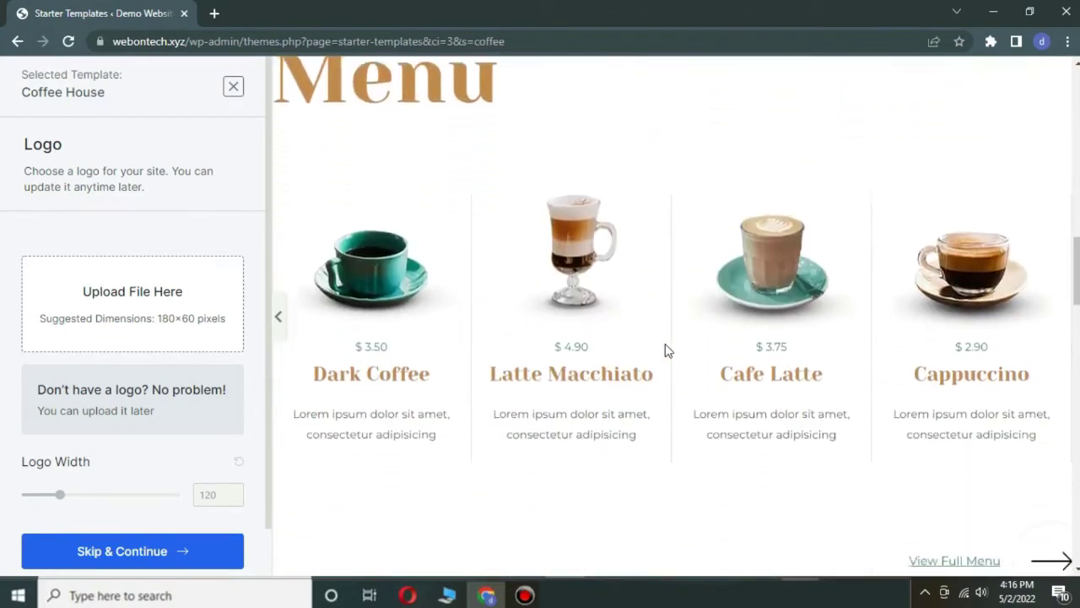
scroll(665, 351, "down", 12)
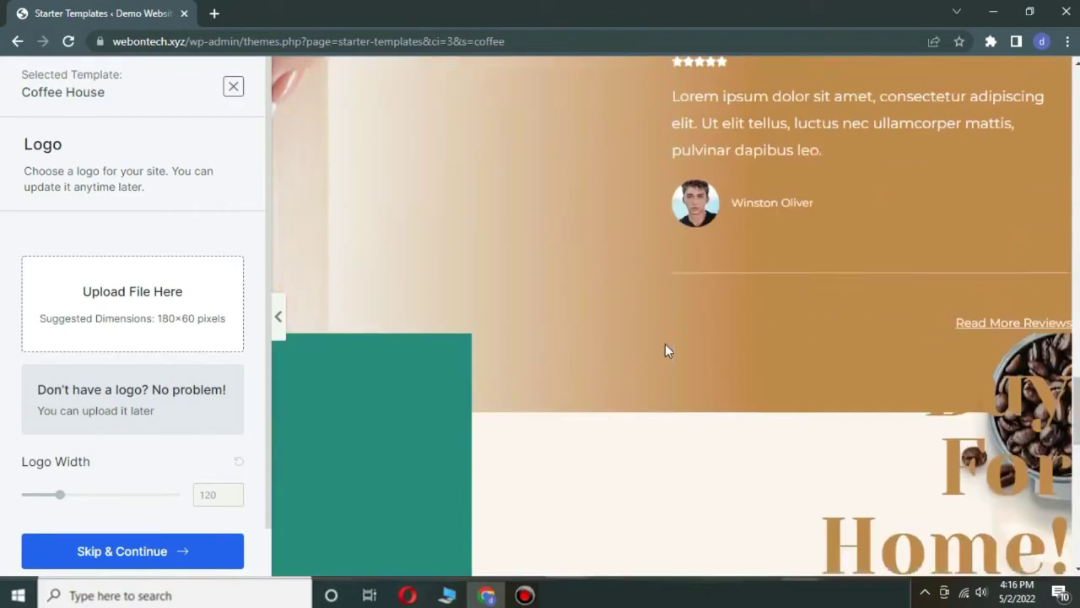
scroll(667, 350, "down", 10)
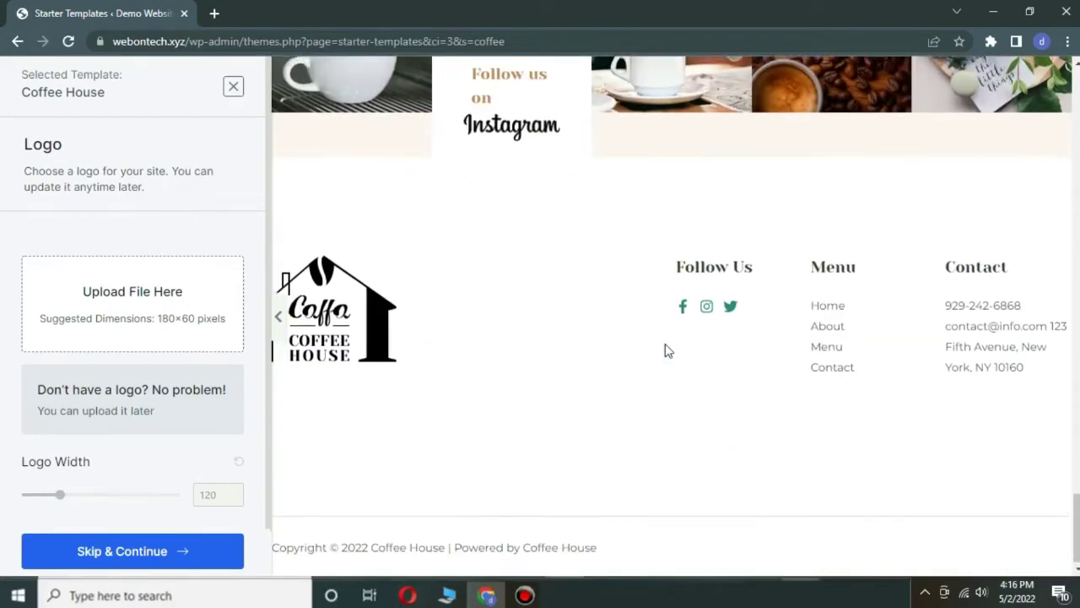
scroll(665, 350, "up", 20)
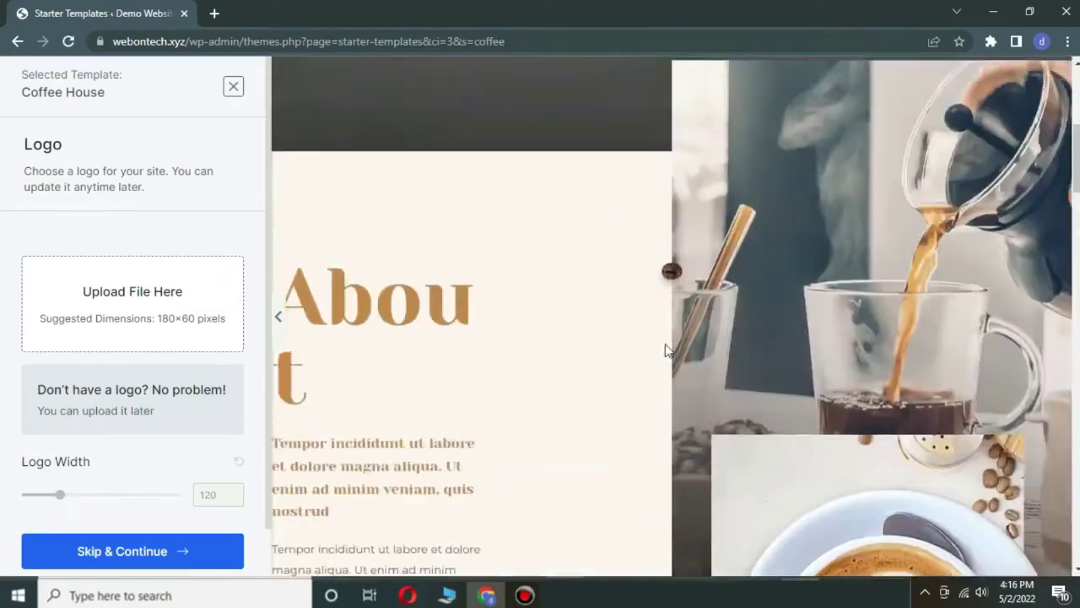
scroll(665, 350, "up", 3)
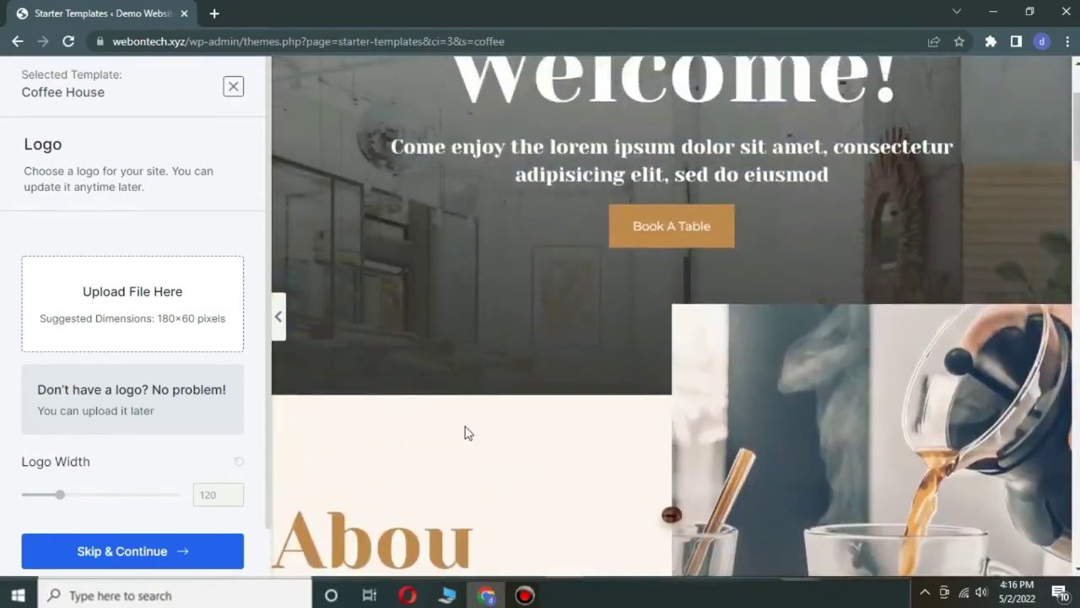
- Skip the logo, keep the default colours and fonts, and skip the plugin update screen
left_click(148, 550)
scroll(149, 549, "down", 3)
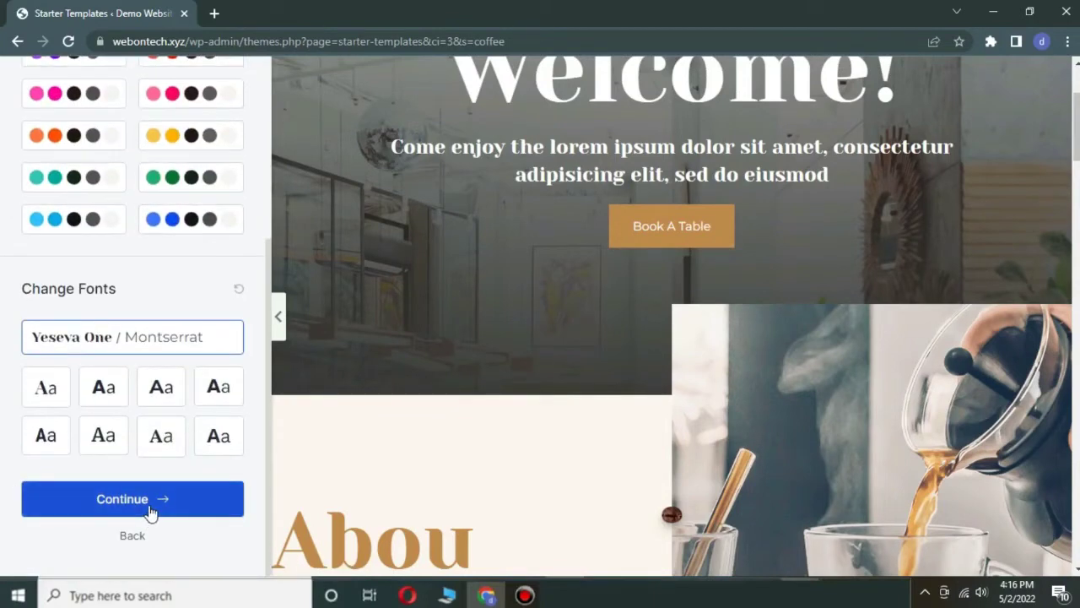
left_click(153, 506)
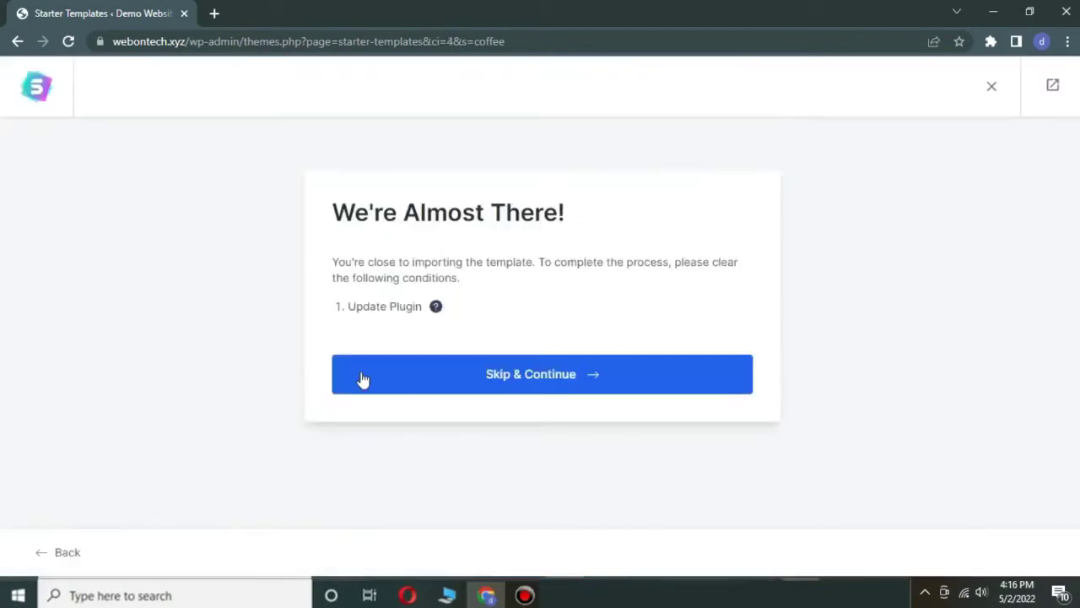
left_click(518, 371)
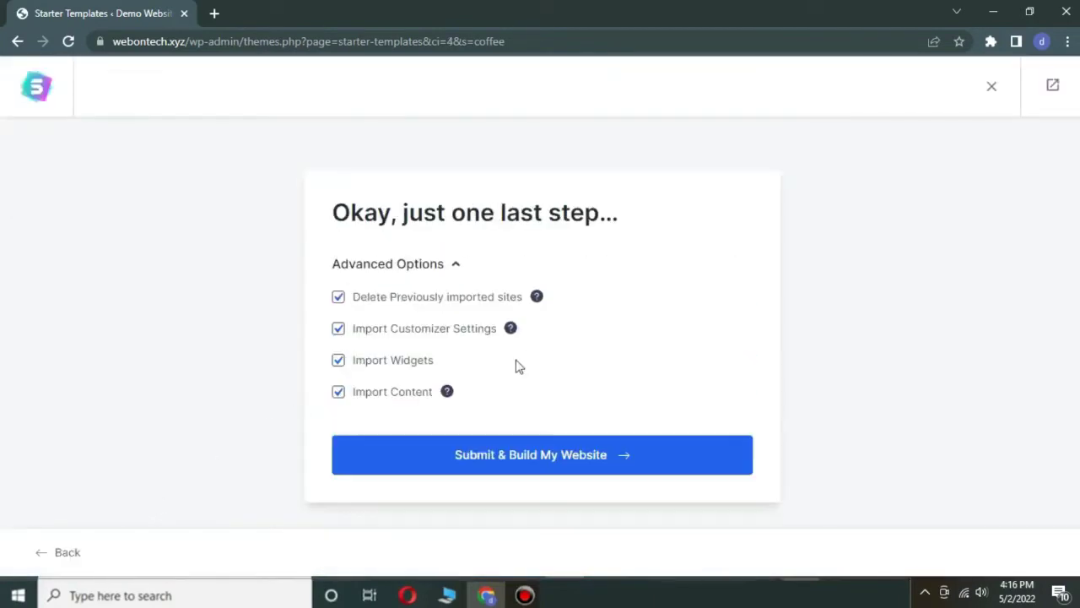
- Import the Coffee House template with all advanced options and wait for the Congratulations page
left_click(535, 457)
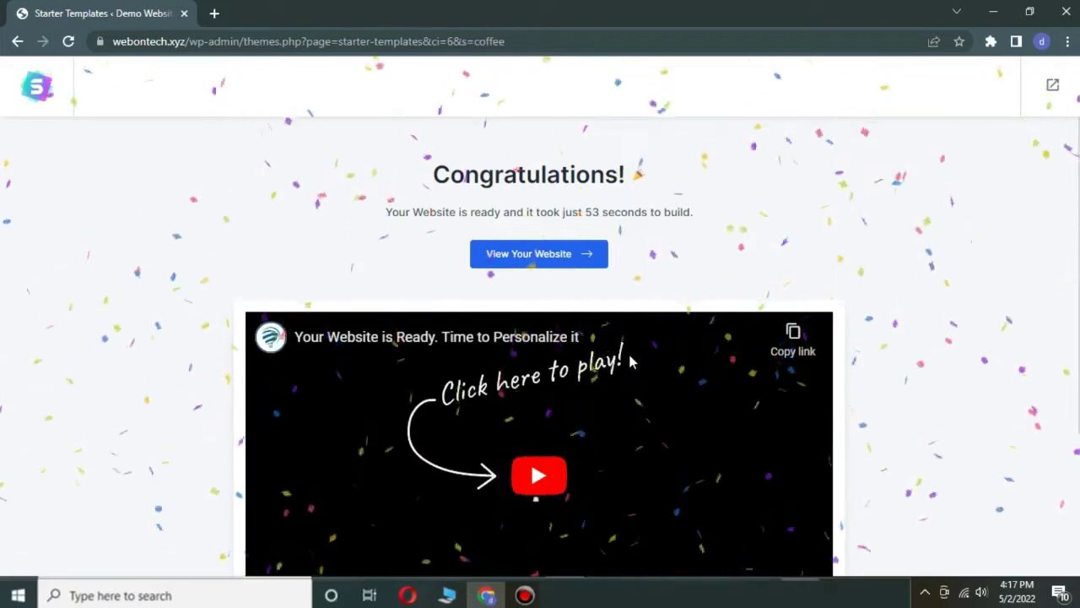
scroll(629, 359, "down", 3)
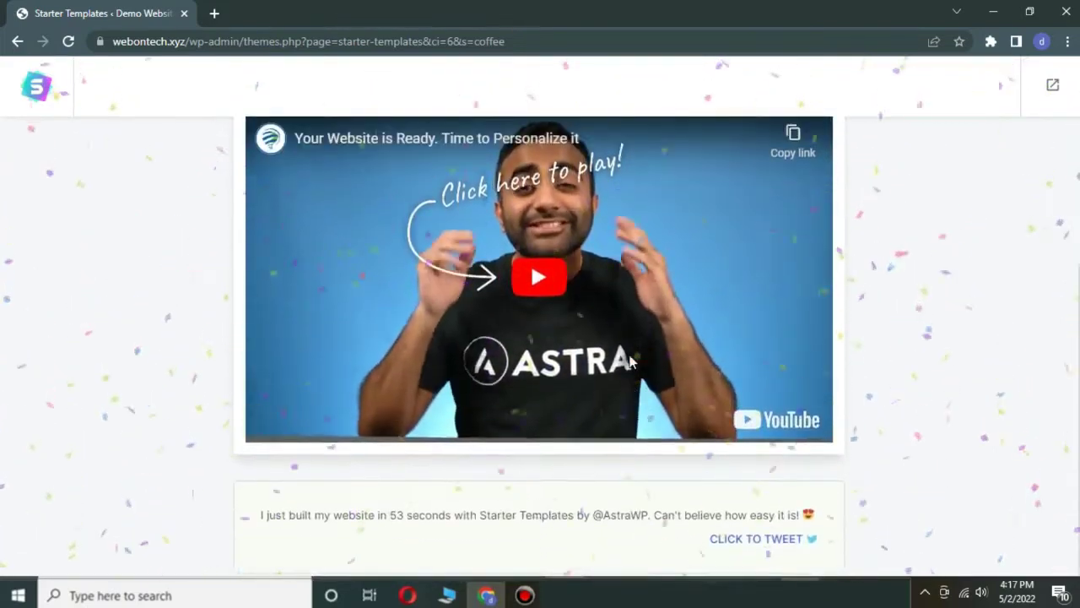
scroll(629, 361, "up", 3)
left_click(559, 255)
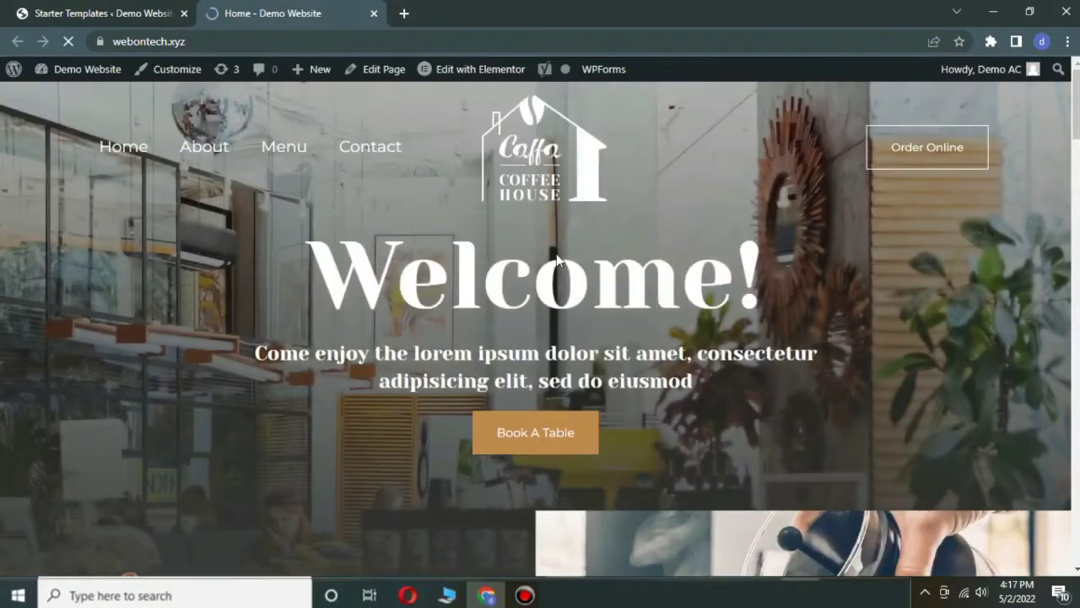
scroll(556, 253, "down", 5)
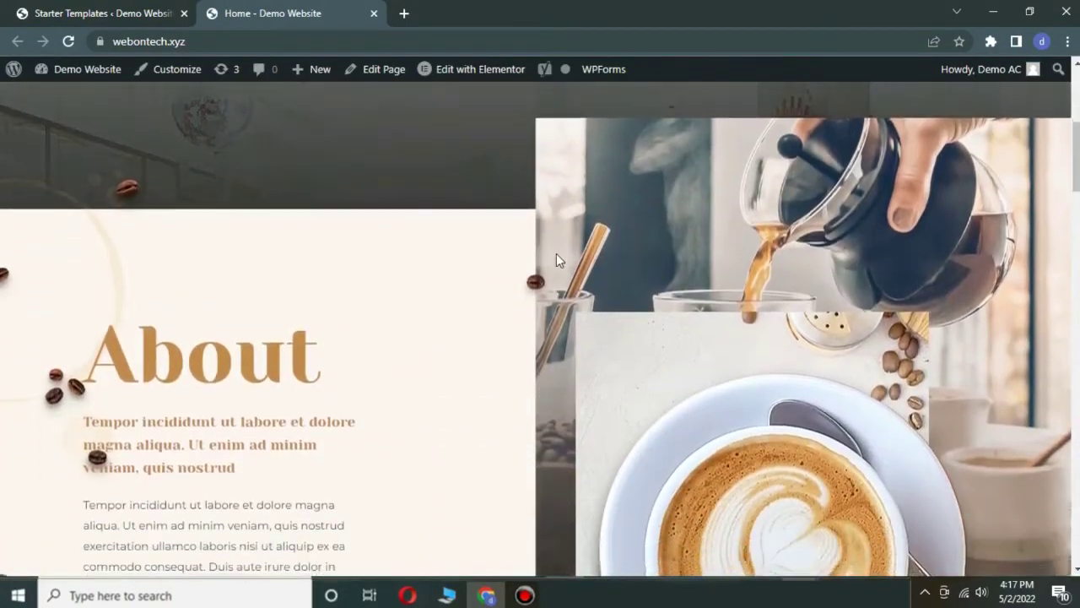
scroll(557, 253, "down", 2)
scroll(556, 253, "up", 7)
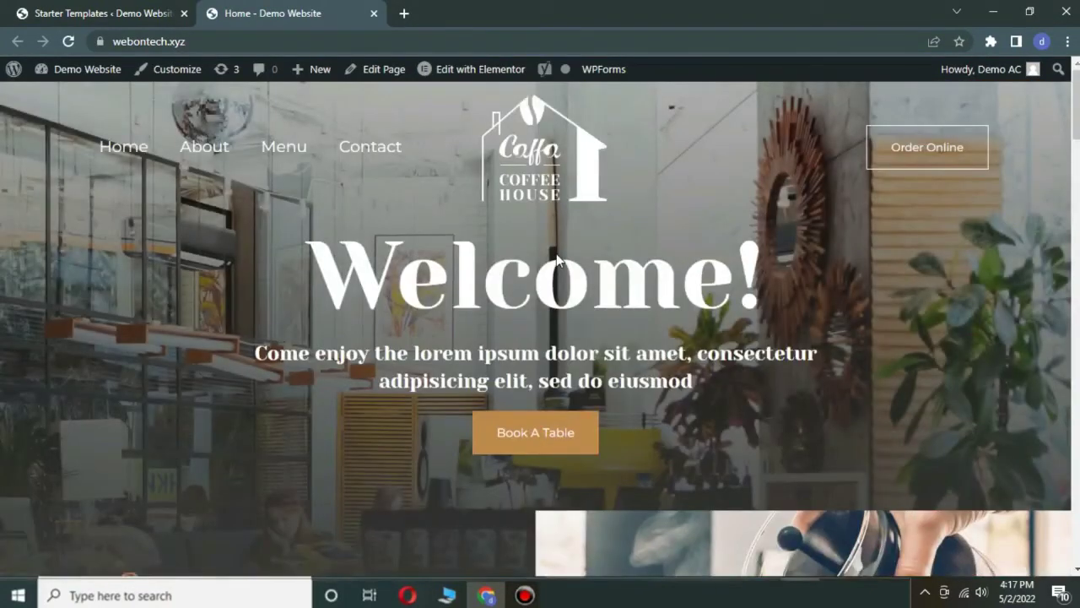
scroll(544, 244, "down", 10)
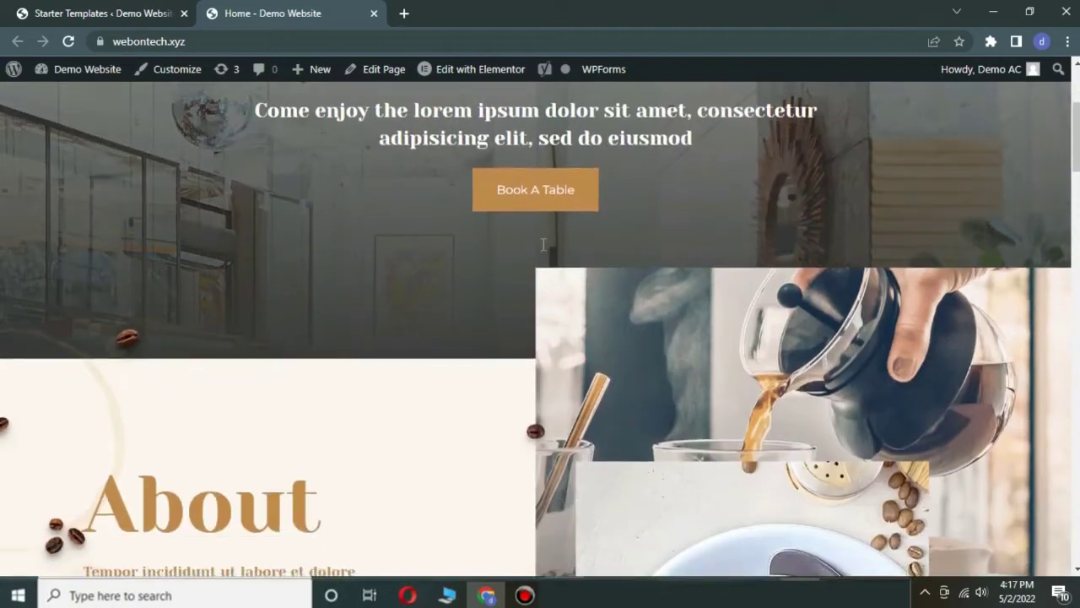
scroll(543, 244, "down", 12)
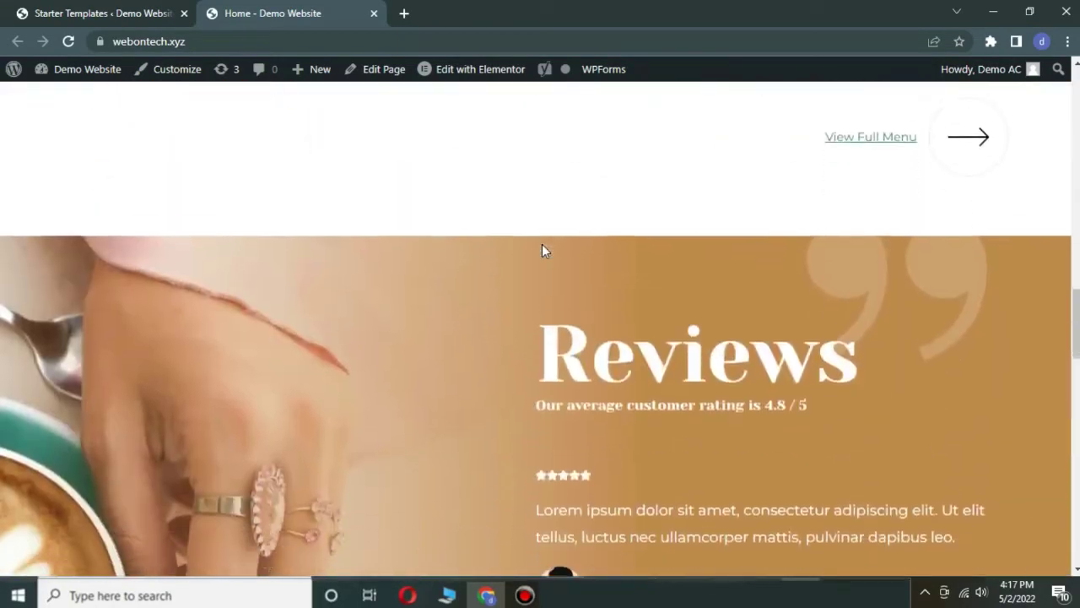
scroll(543, 244, "down", 4)
scroll(543, 244, "up", 8)
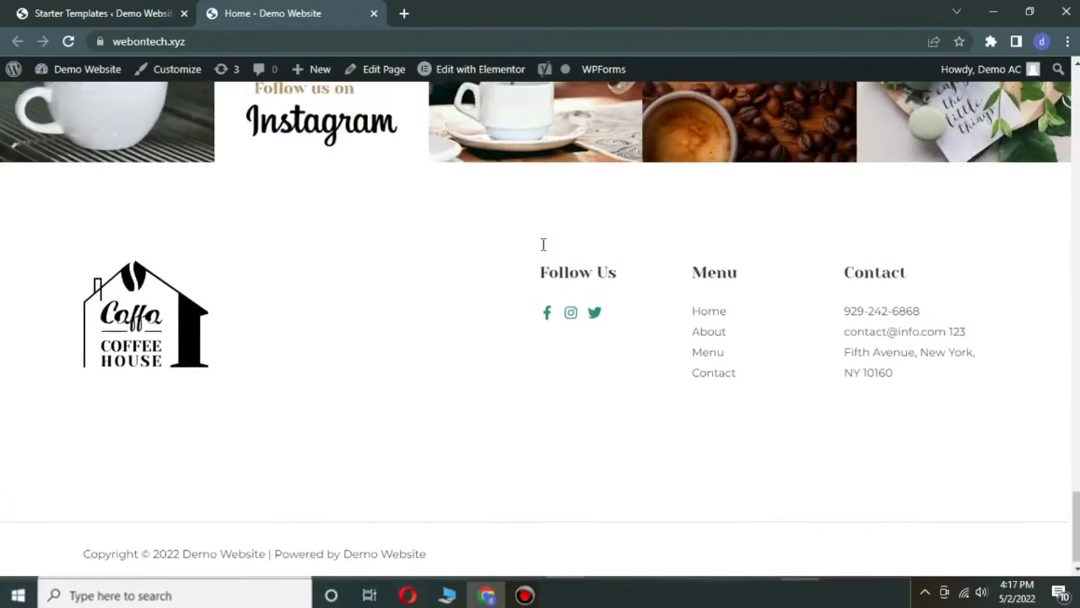
scroll(544, 244, "up", 8)
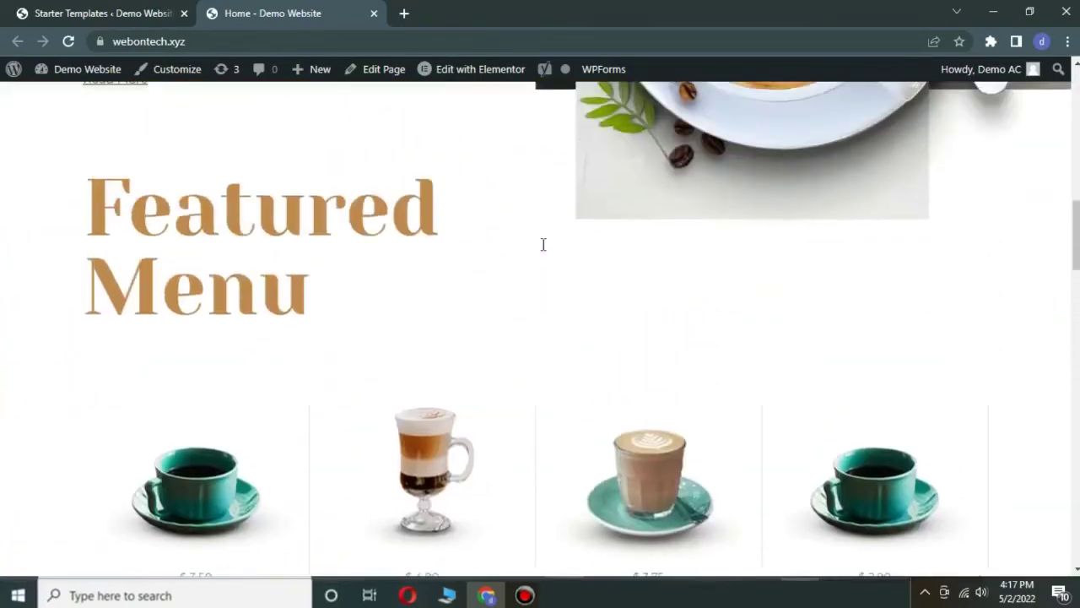
scroll(544, 244, "up", 5)
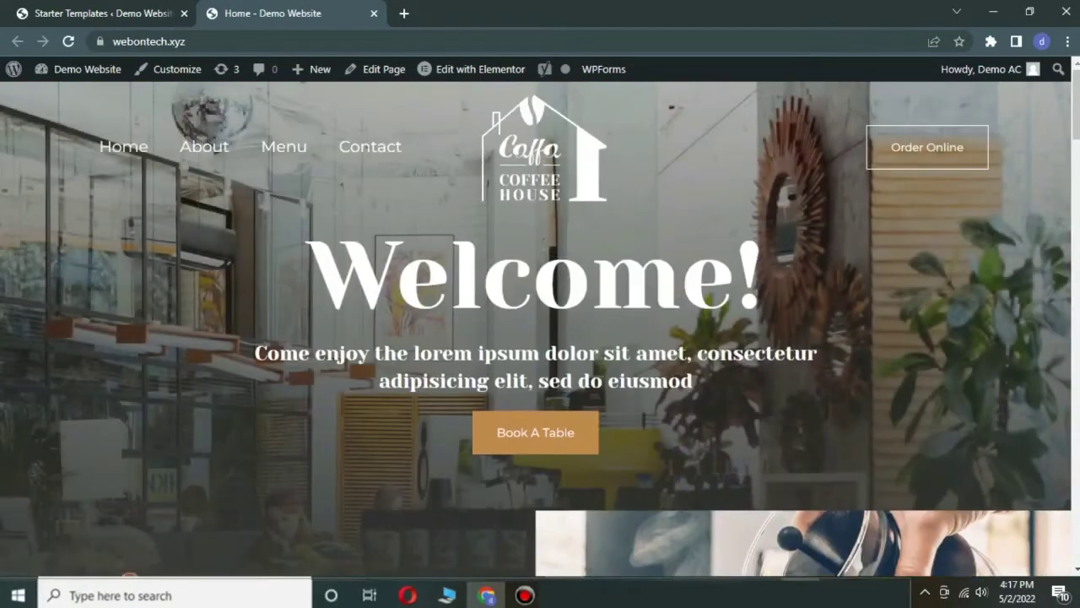
scroll(544, 244, "down", 4)
scroll(543, 244, "down", 6)
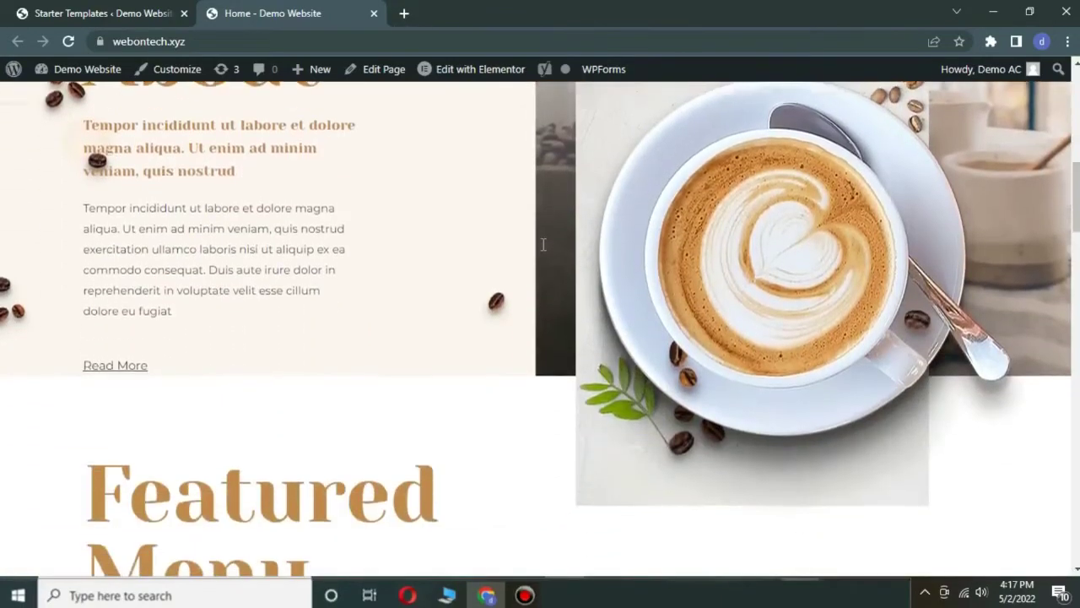
scroll(543, 244, "down", 10)
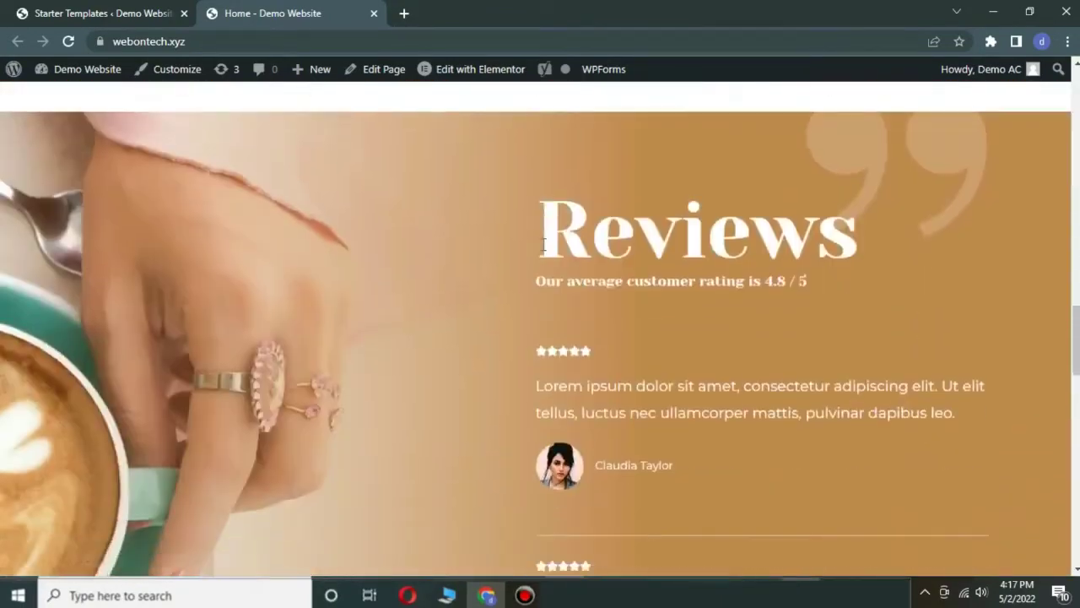
scroll(543, 244, "down", 8)
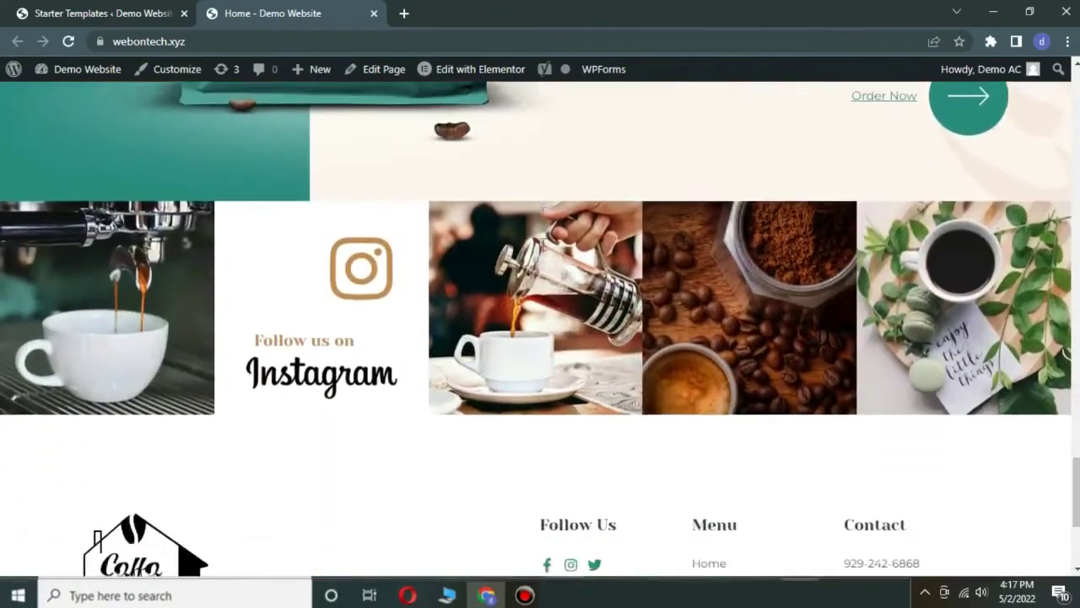
- Return to the top of the homepage and open it with Edit with Elementor
scroll(544, 244, "up", 14)
scroll(544, 244, "up", 12)
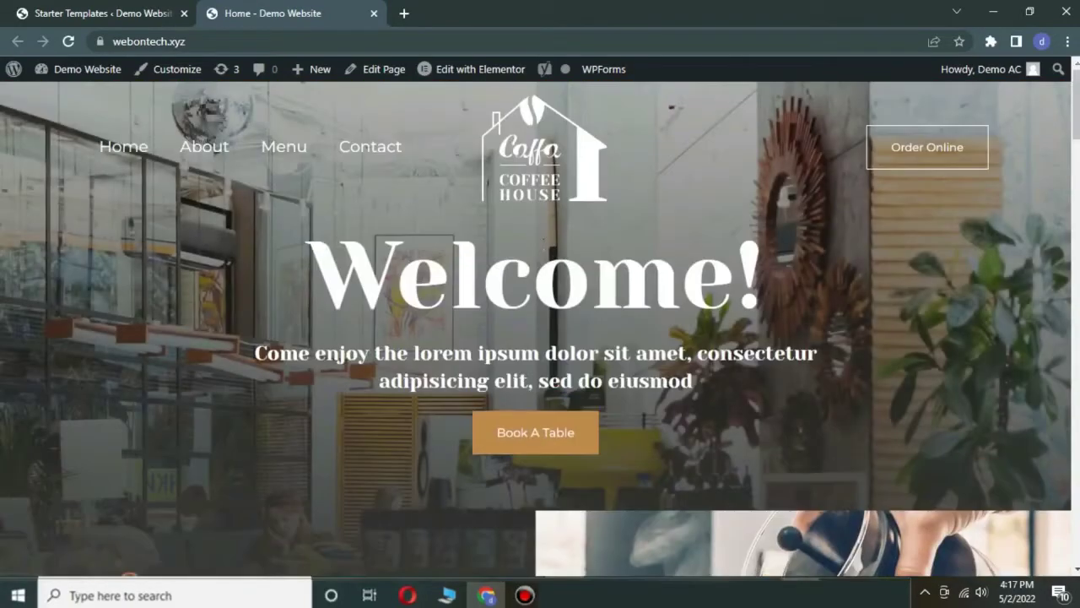
mouse_move(471, 65)
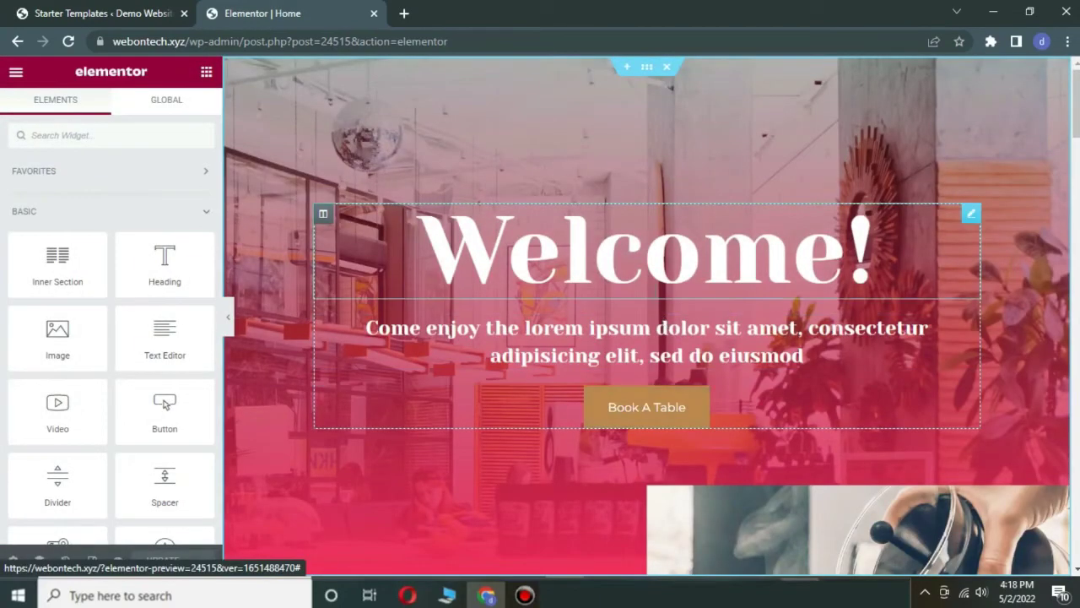
scroll(667, 388, "down", 4)
scroll(654, 297, "up", 3)
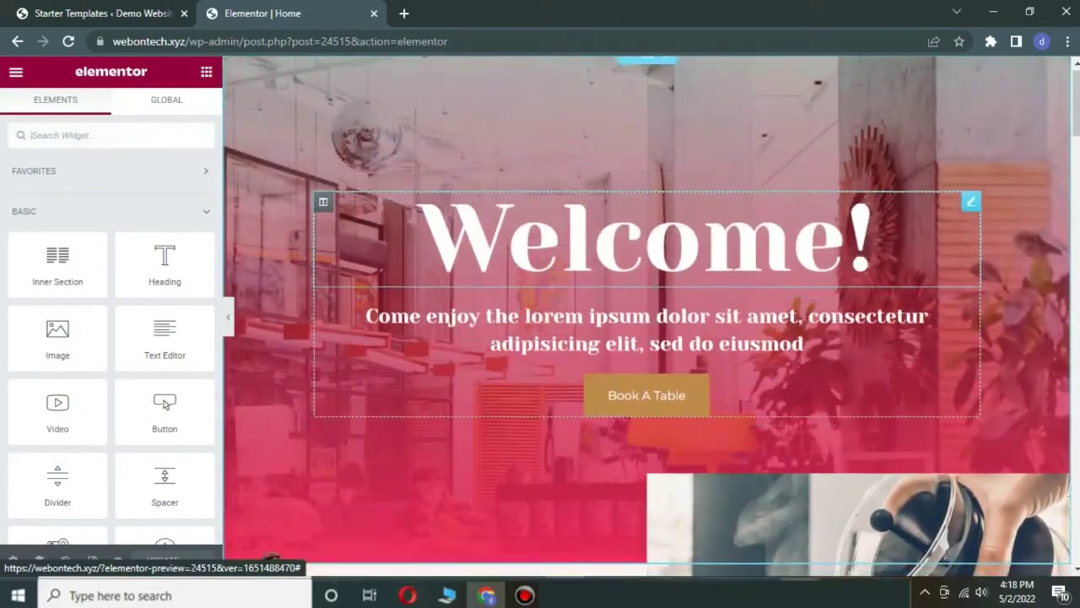
scroll(662, 354, "down", 1)
scroll(662, 374, "down", 1)
scroll(664, 381, "down", 15)
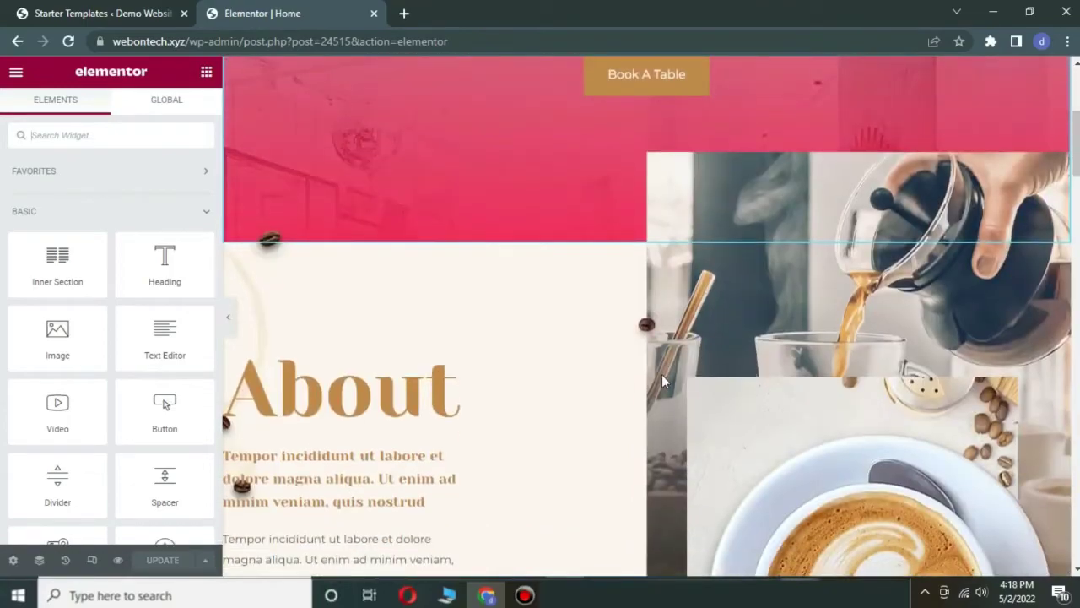
scroll(663, 380, "down", 15)
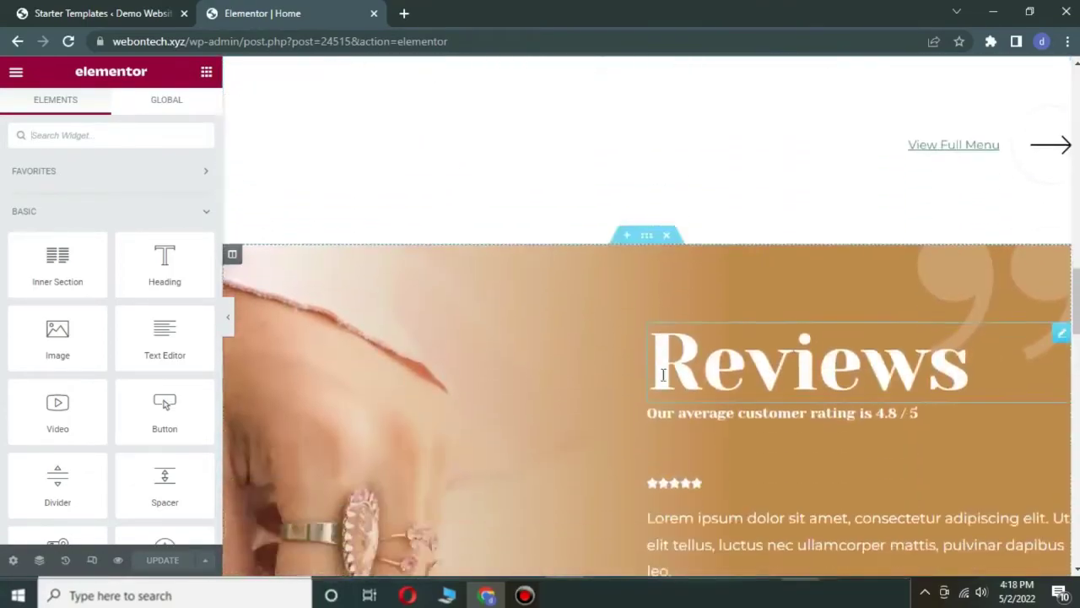
scroll(661, 380, "down", 2)
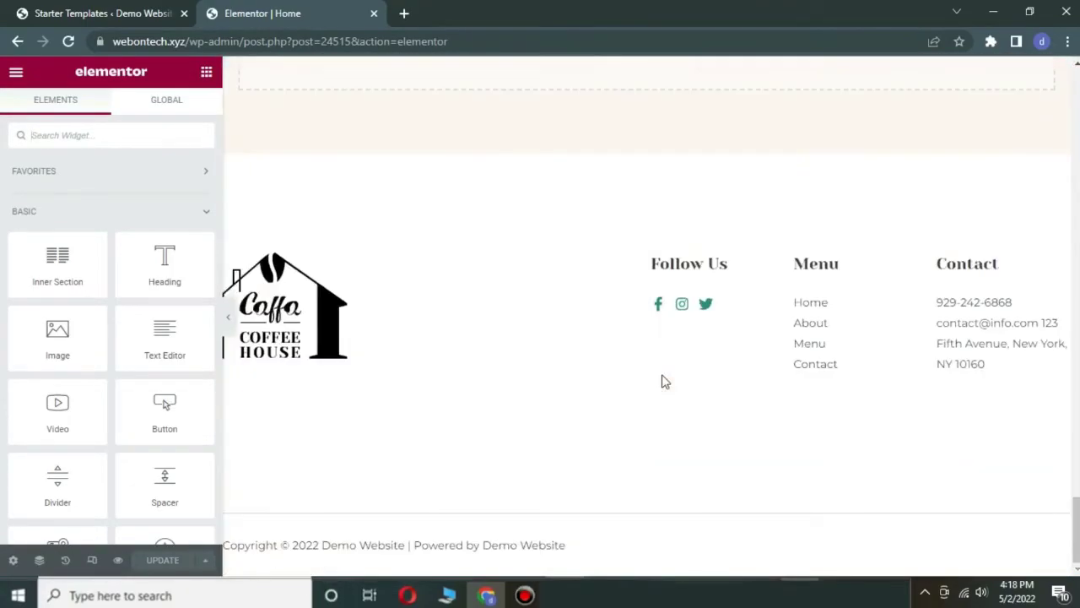
scroll(591, 405, "up", 10)
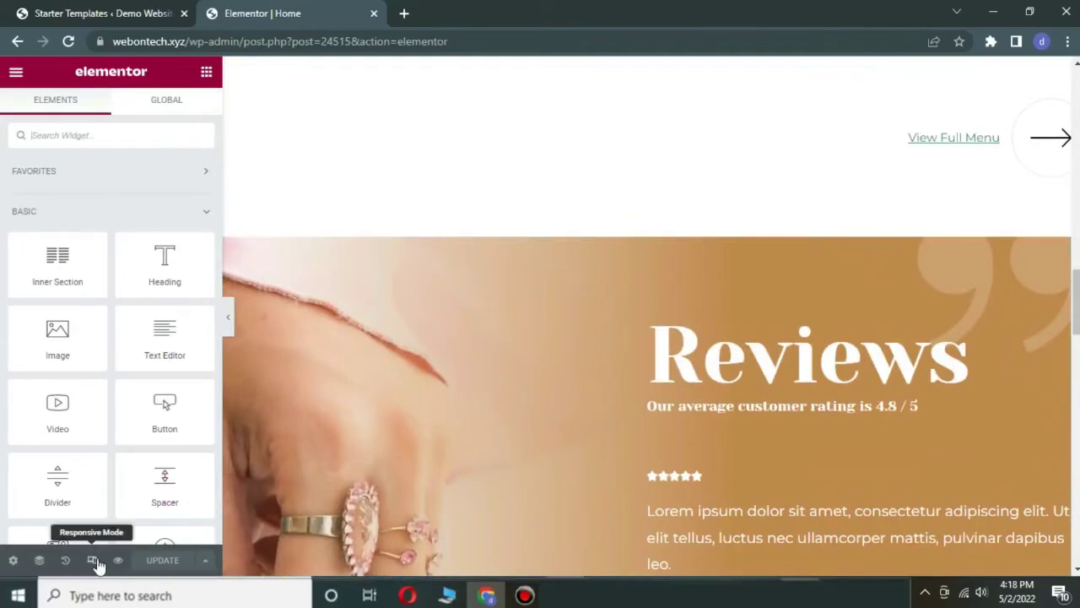
left_click(92, 560)
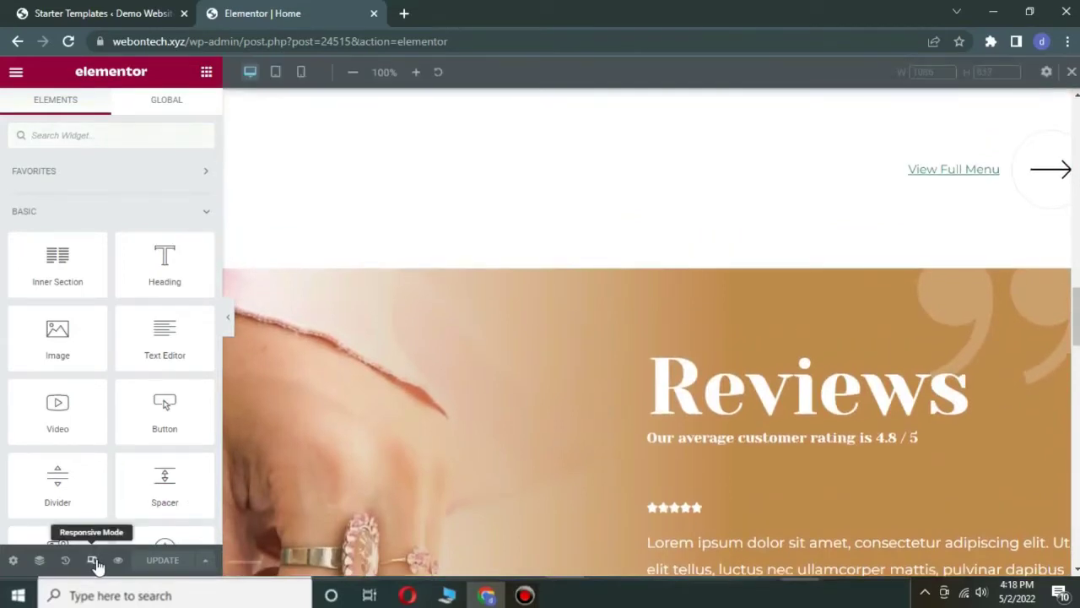
left_click(300, 74)
scroll(714, 323, "up", 10)
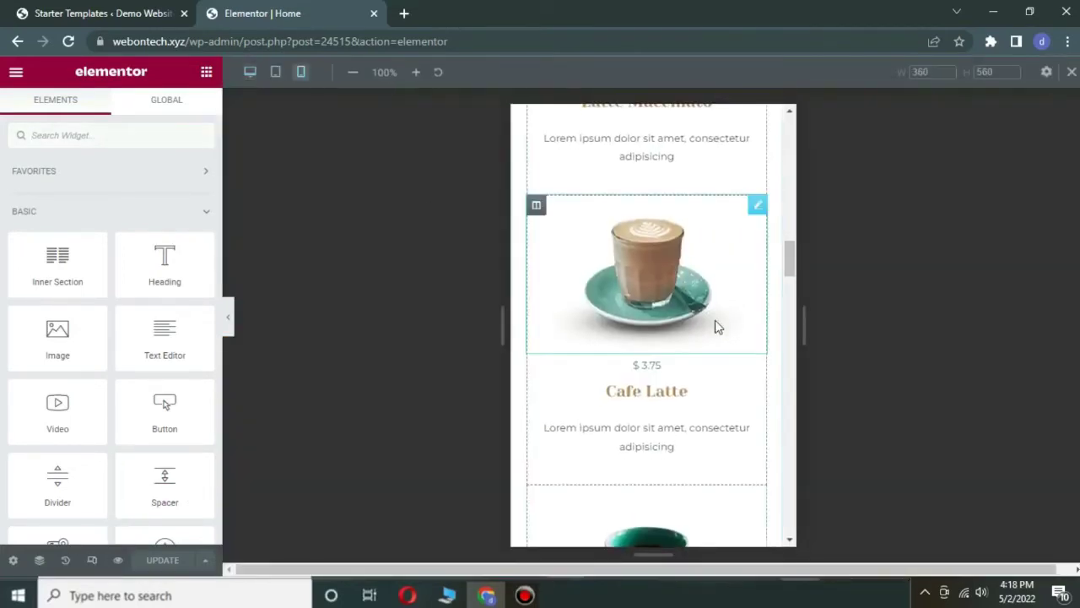
scroll(713, 323, "down", 15)
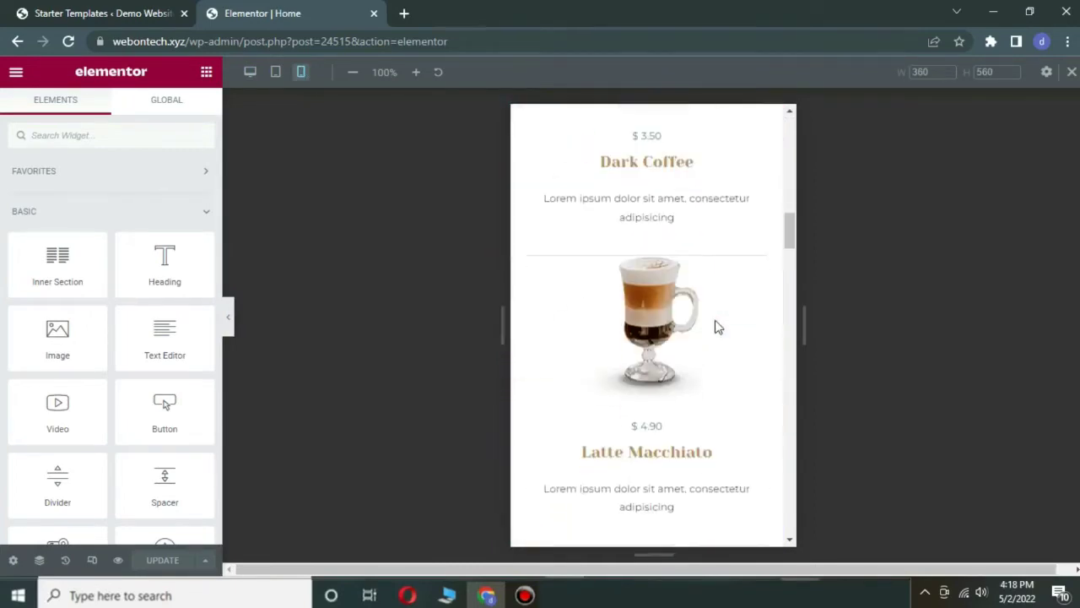
scroll(715, 327, "down", 15)
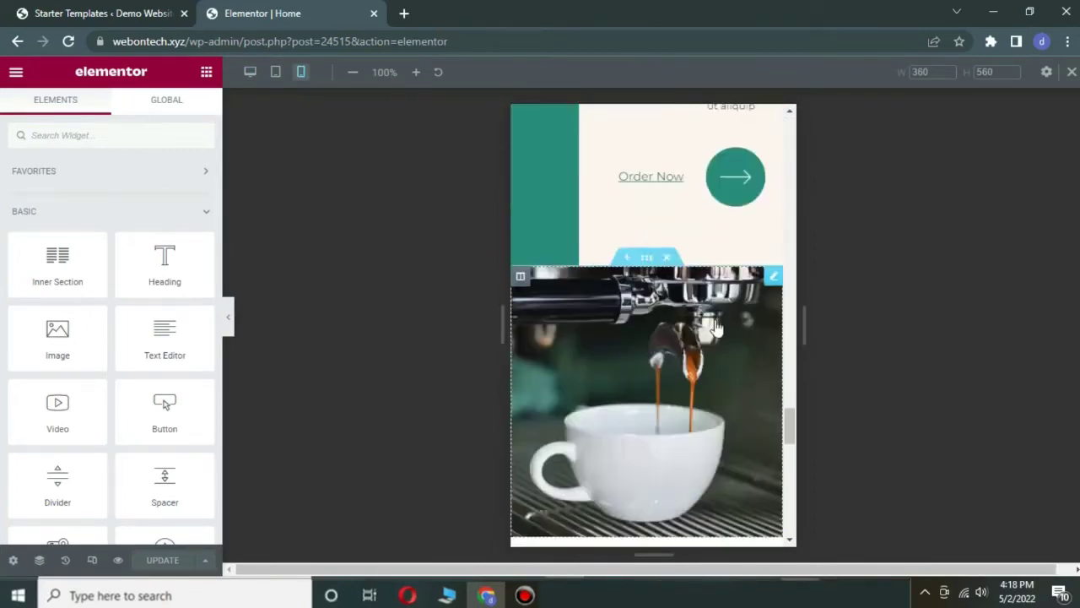
scroll(715, 328, "up", 15)
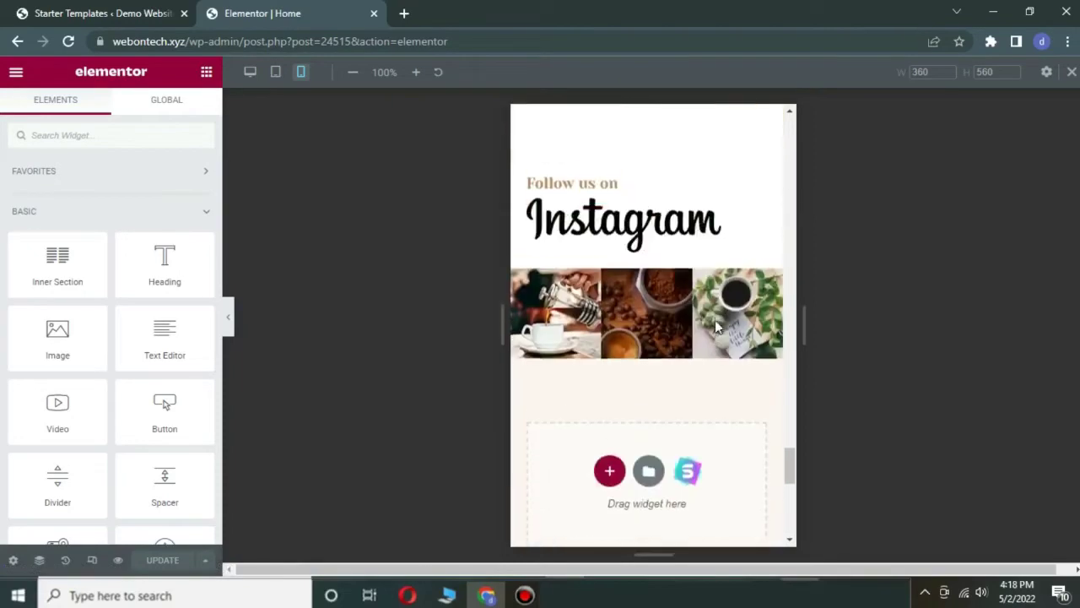
scroll(716, 326, "up", 8)
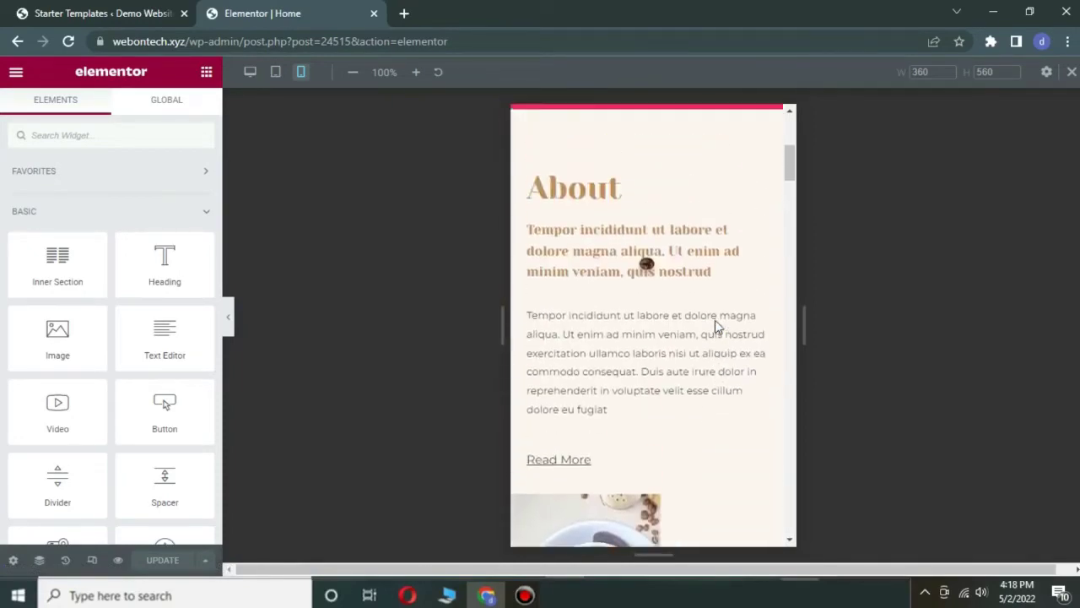
left_click(92, 560)
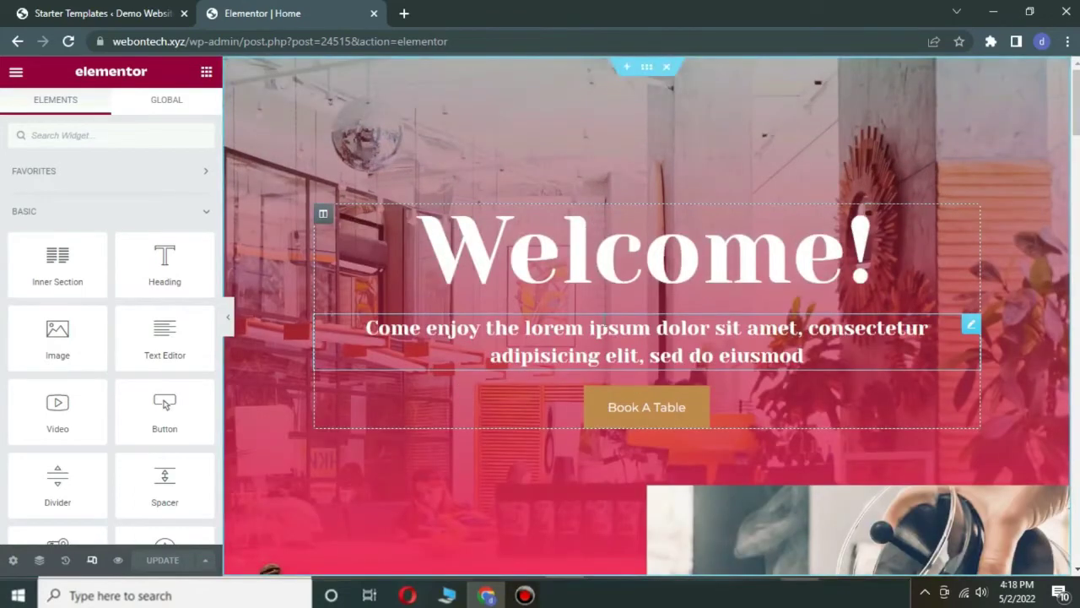
- Retitle the hero heading 'Welcome CAFE!...', then select the subtitle and the hero section
left_click(870, 262)
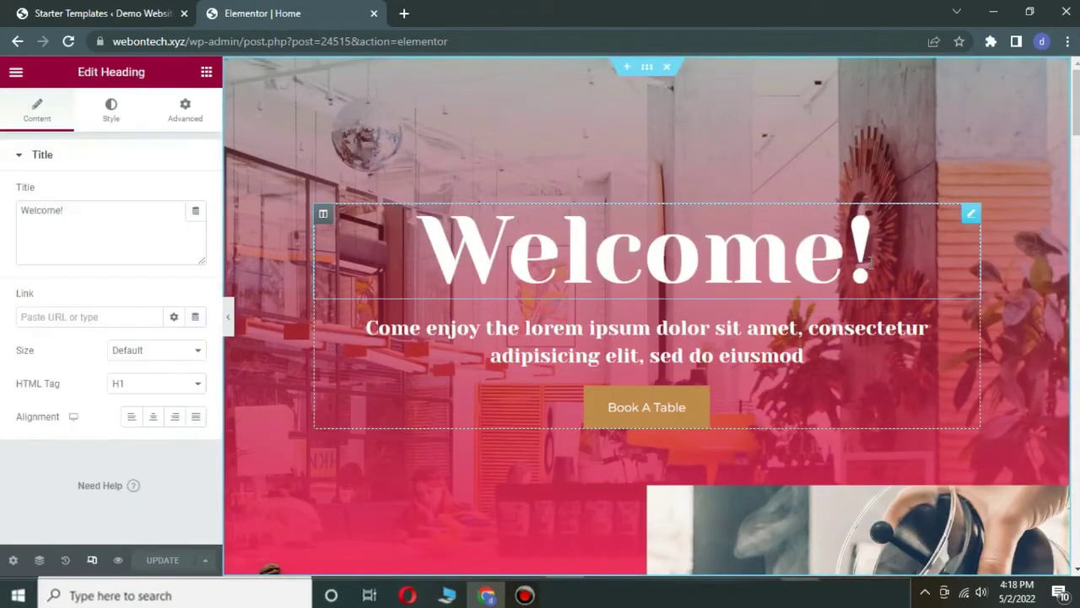
type("...")
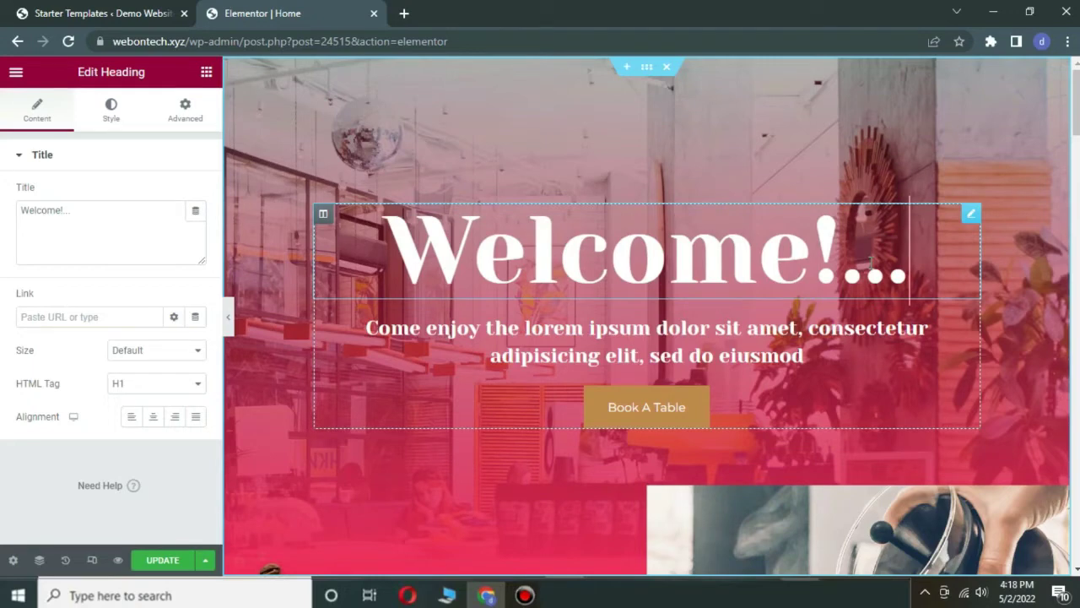
type("CAFE")
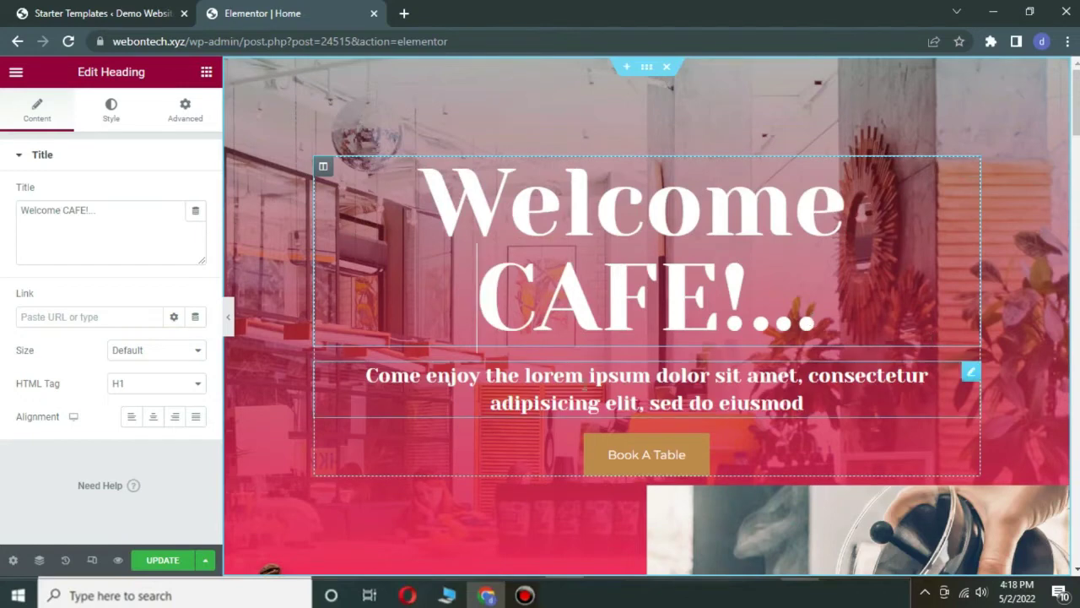
left_click(802, 403)
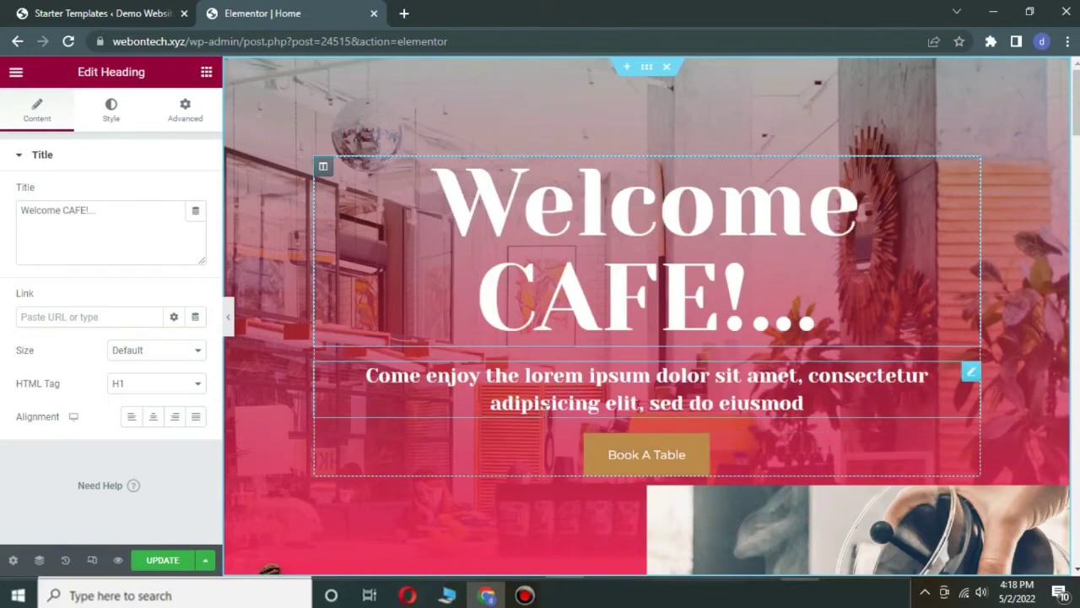
triple_click(541, 403)
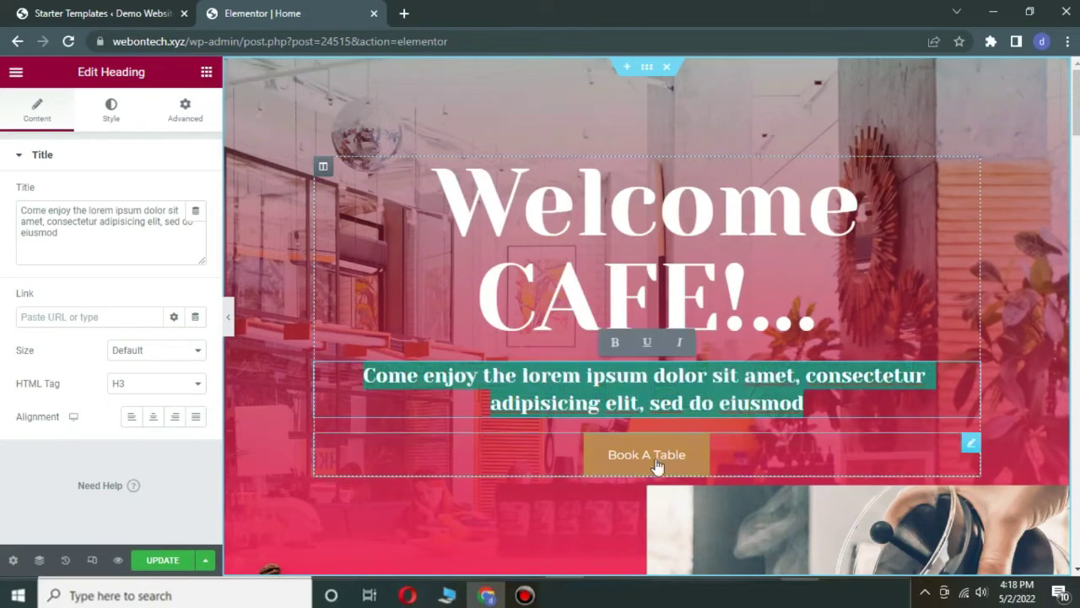
left_click(651, 74)
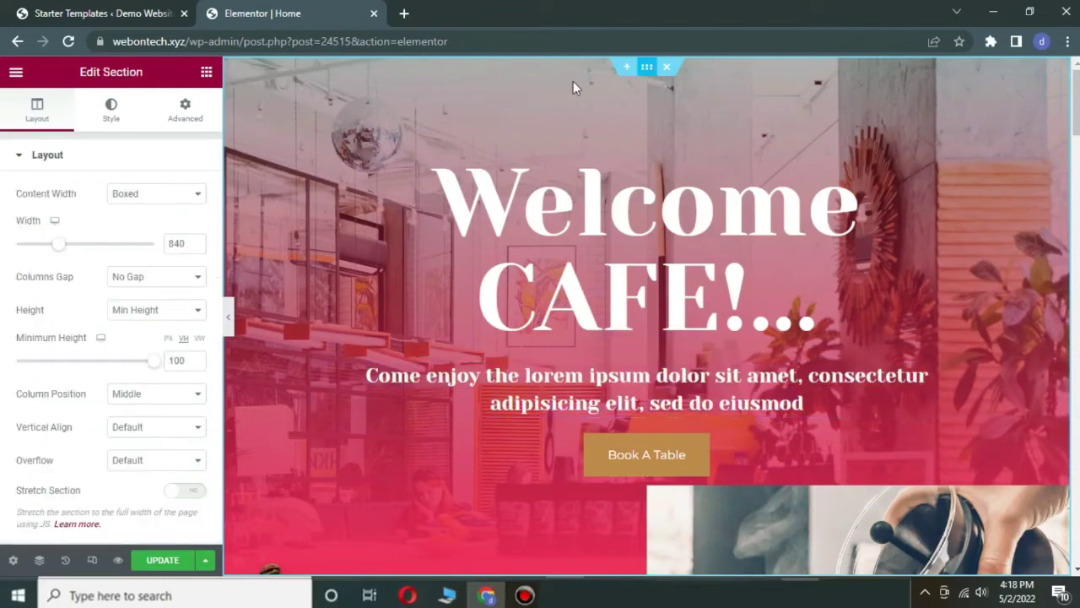
- Open the hero background image's media library and look at the café and espresso photos
left_click(103, 125)
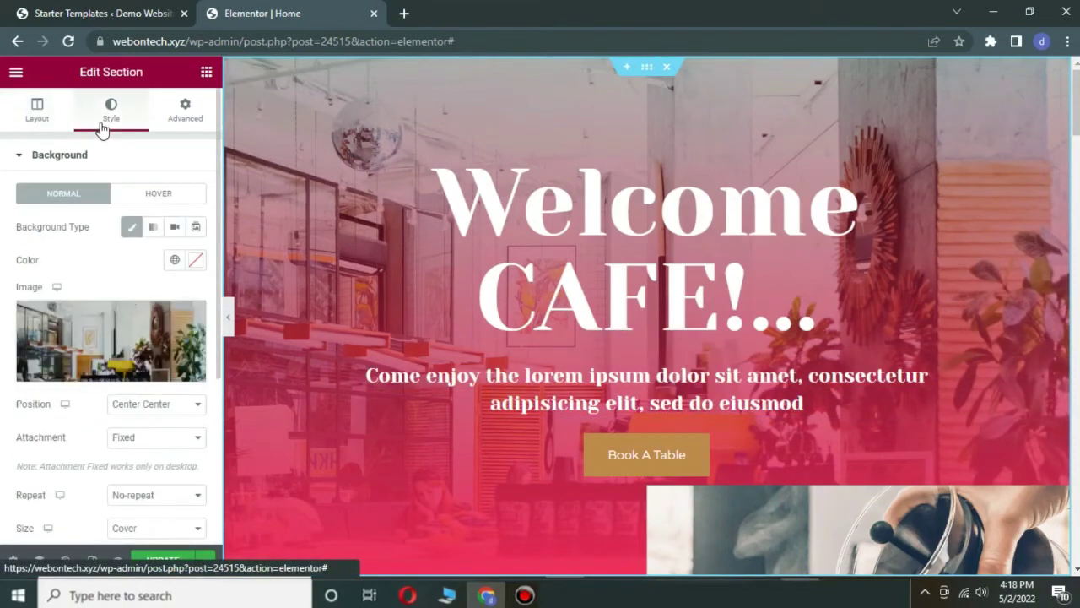
left_click(91, 381)
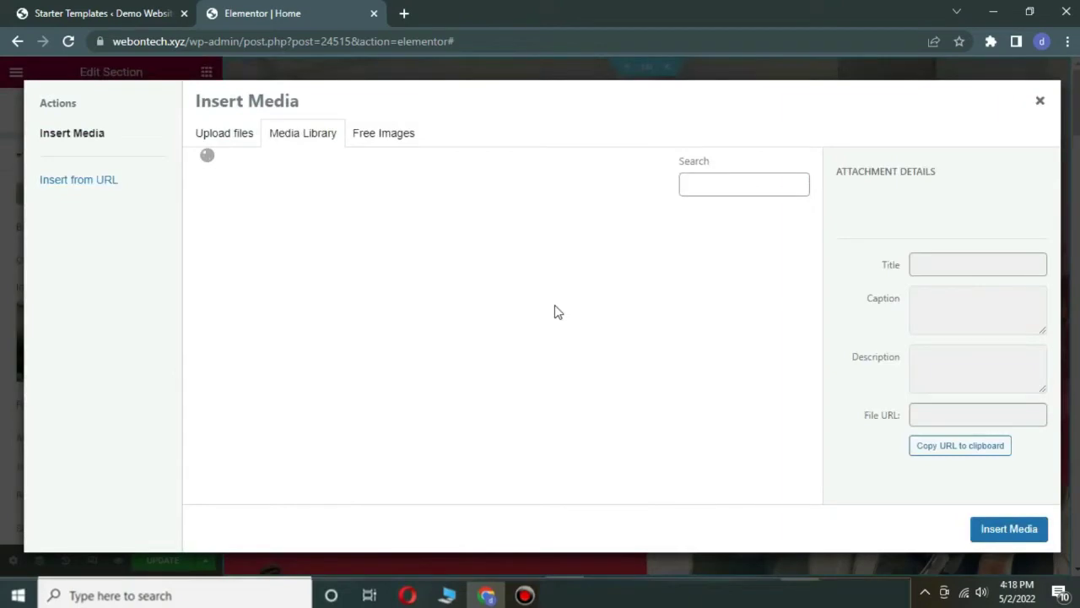
scroll(557, 313, "down", 10)
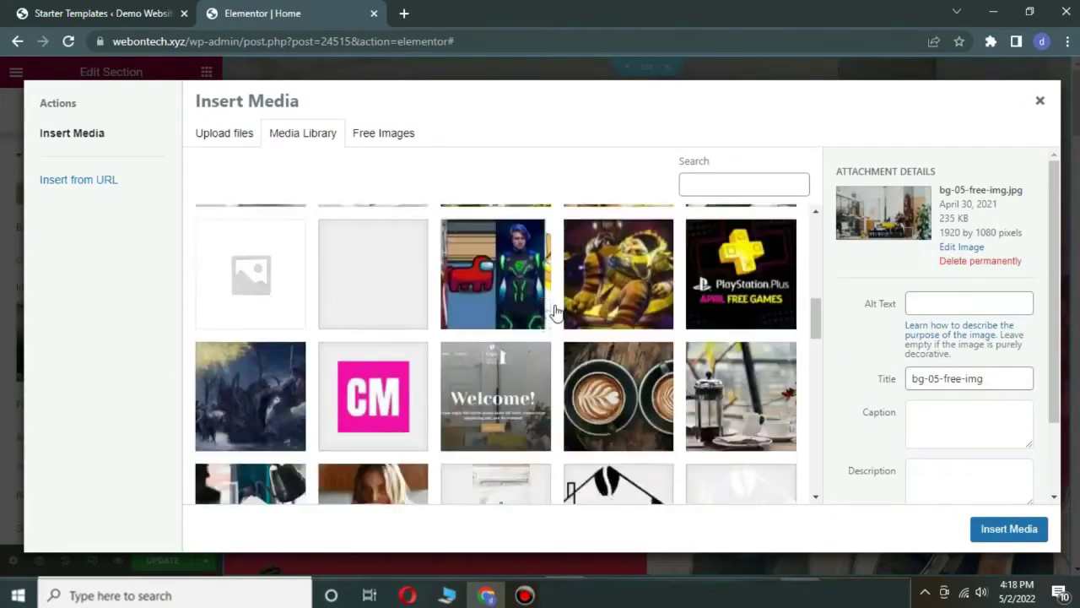
scroll(554, 312, "down", 5)
left_click(638, 398)
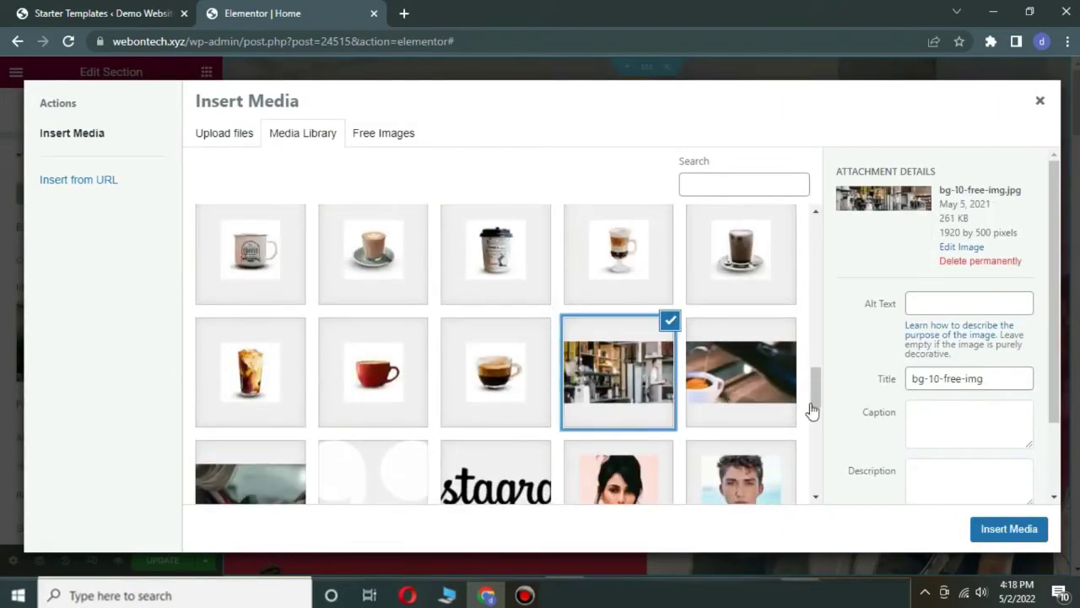
left_click(764, 376)
- Insert the coffee-beans image insta-02-free-img as the hero section background
scroll(348, 378, "down", 1)
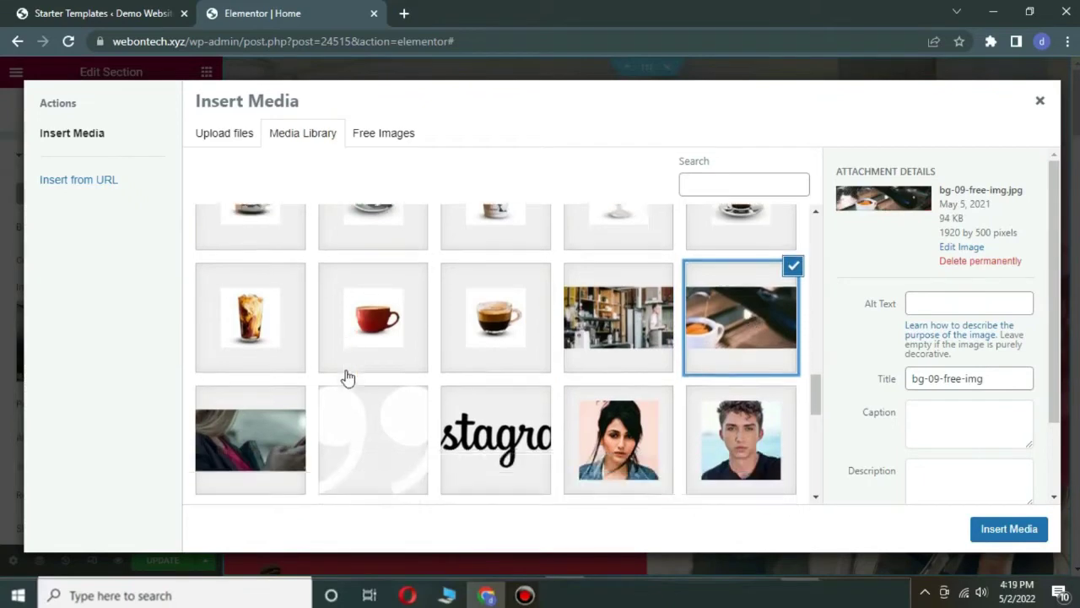
scroll(347, 378, "down", 1)
scroll(283, 360, "down", 6)
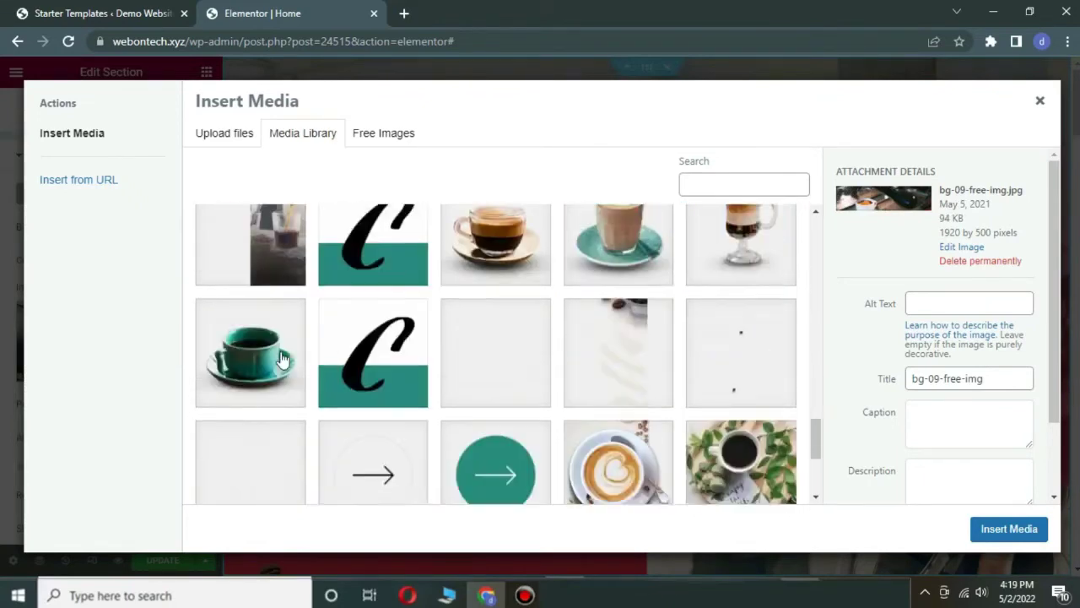
left_click(283, 360)
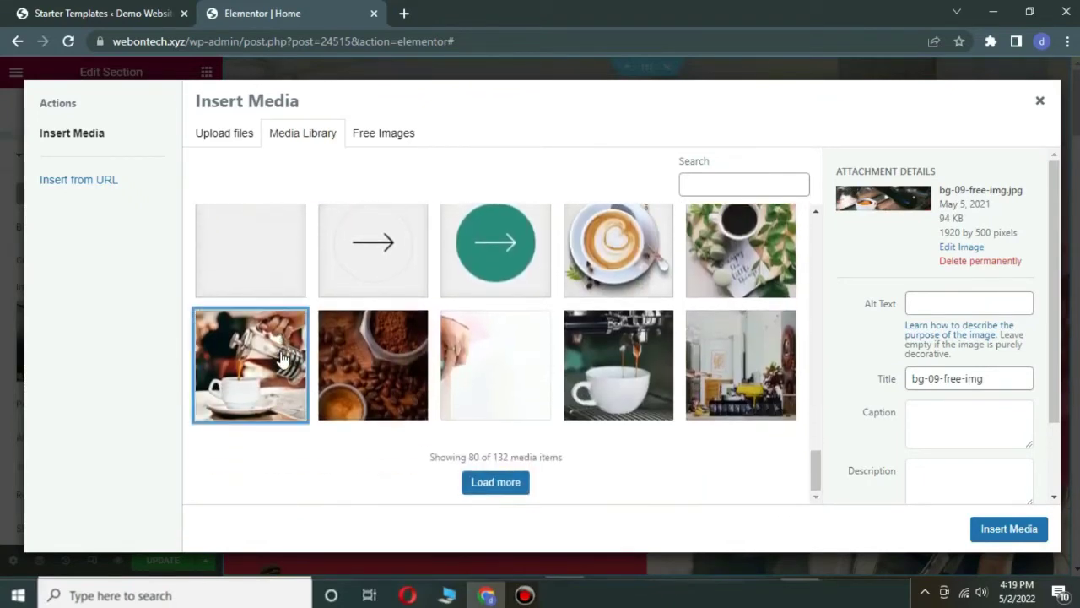
left_click(396, 370)
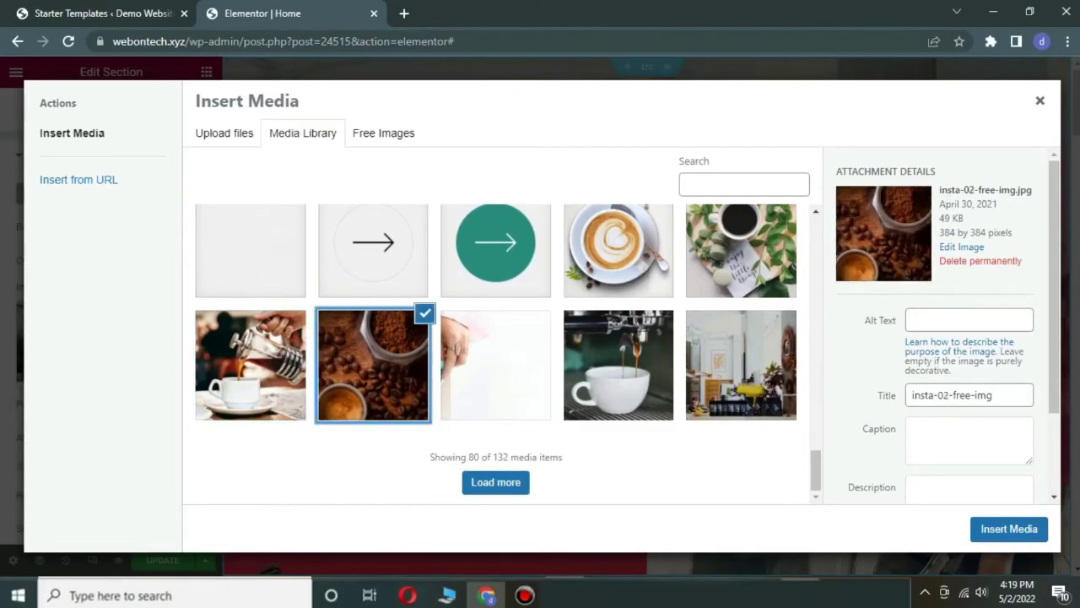
left_click(1010, 529)
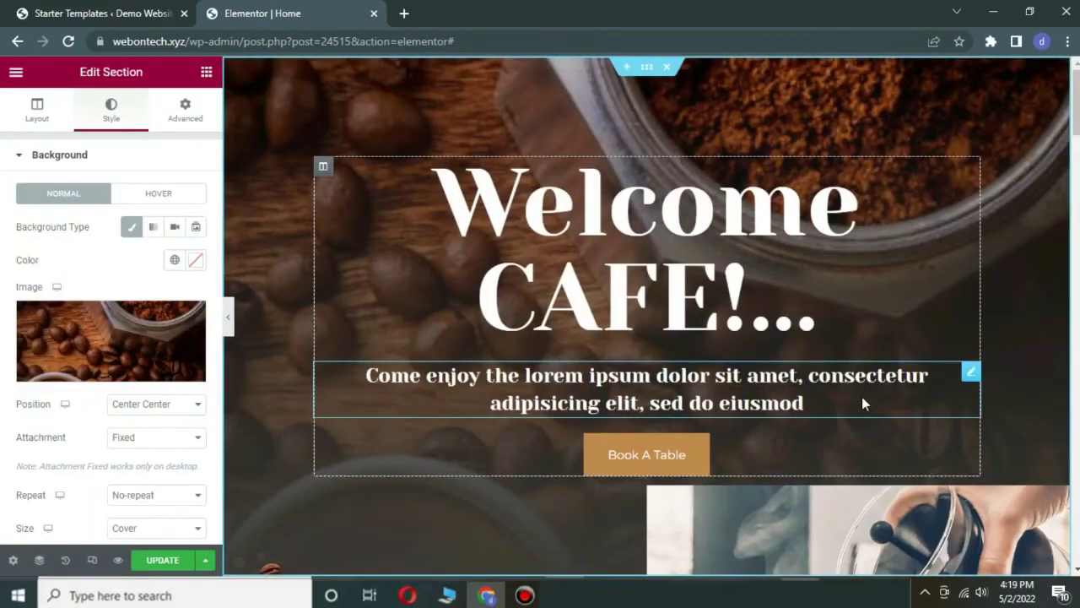
scroll(862, 403, "down", 4)
scroll(862, 404, "up", 4)
scroll(633, 179, "down", 3)
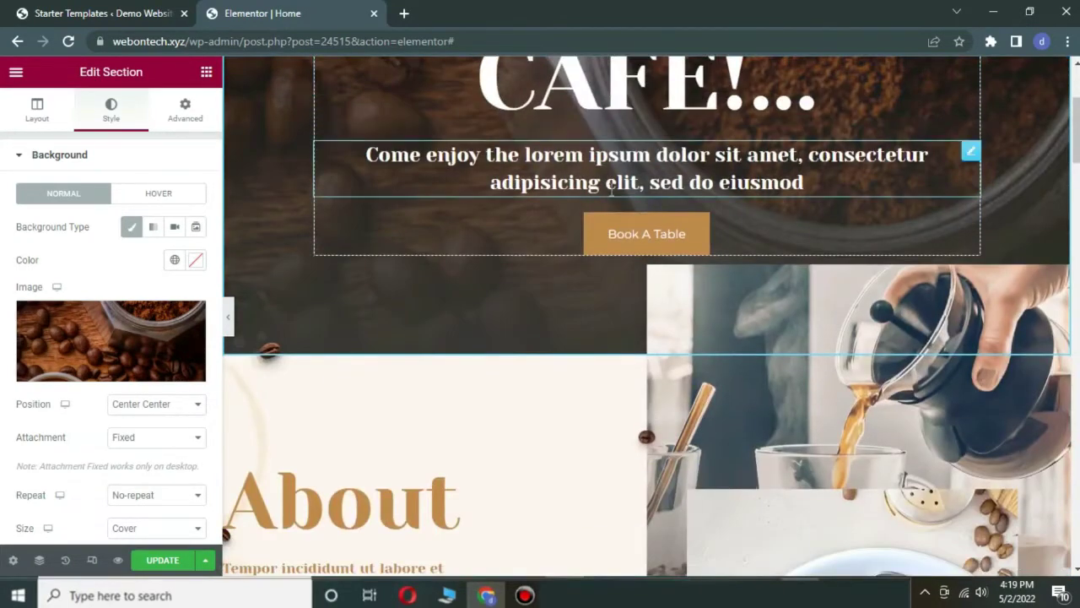
left_click(624, 247)
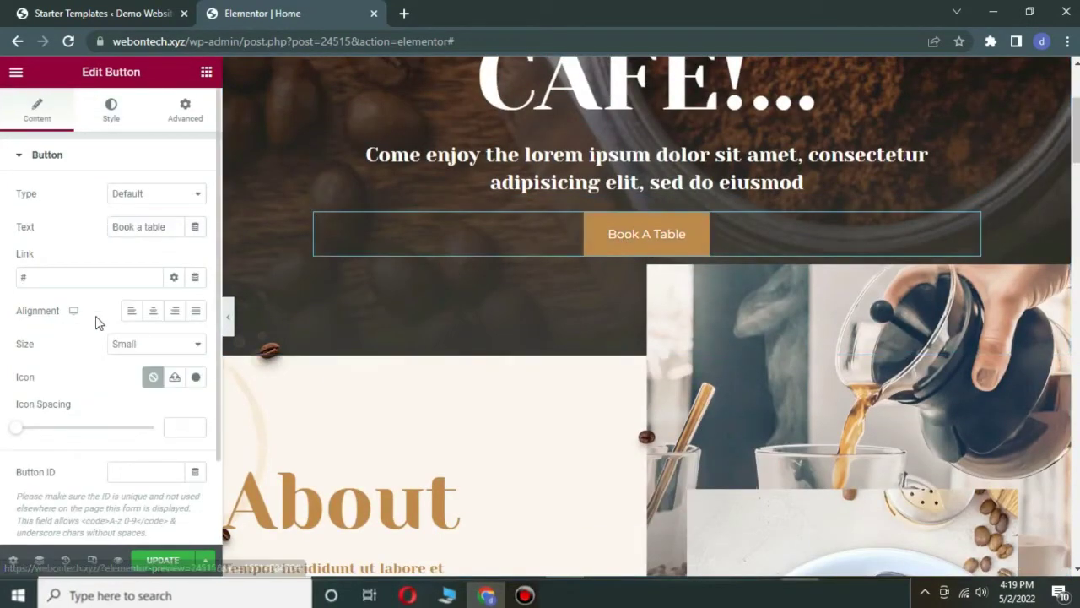
left_click_drag(179, 236, 2, 297)
type("www.google.com")
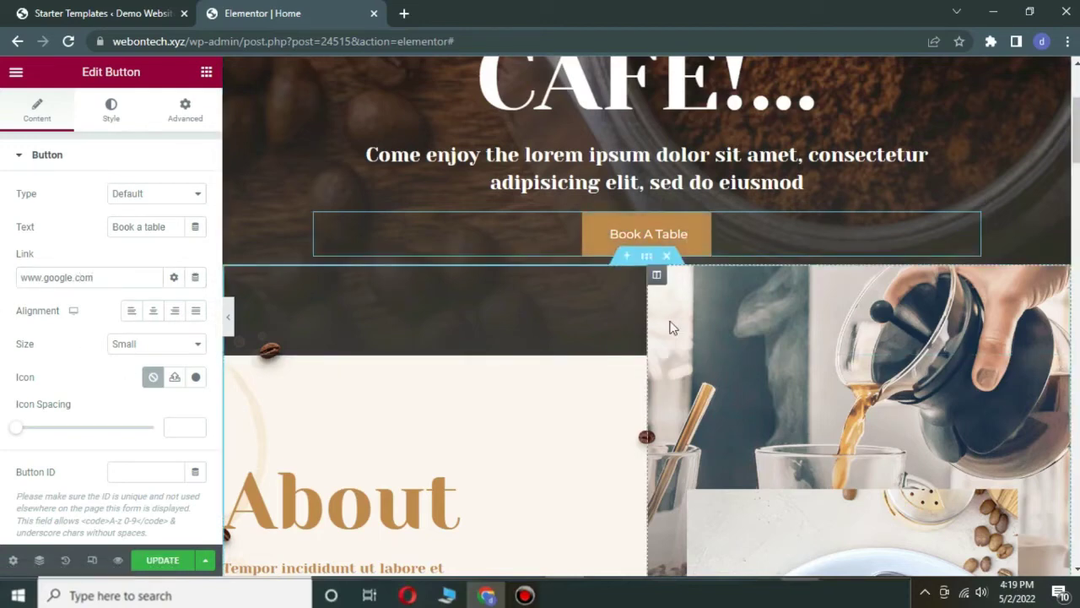
left_click(656, 276)
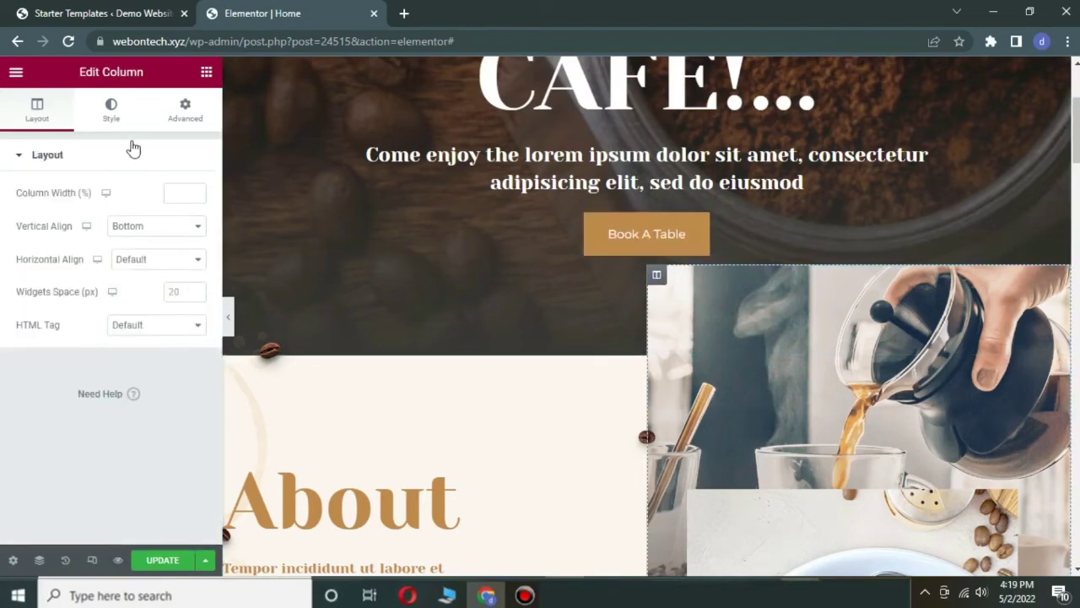
left_click(110, 111)
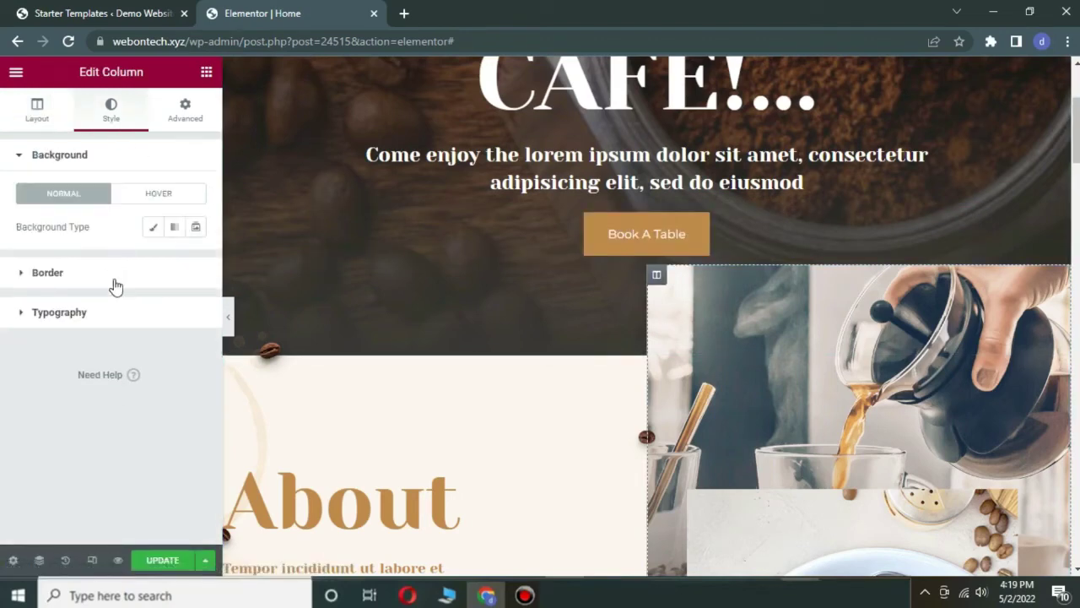
left_click(115, 283)
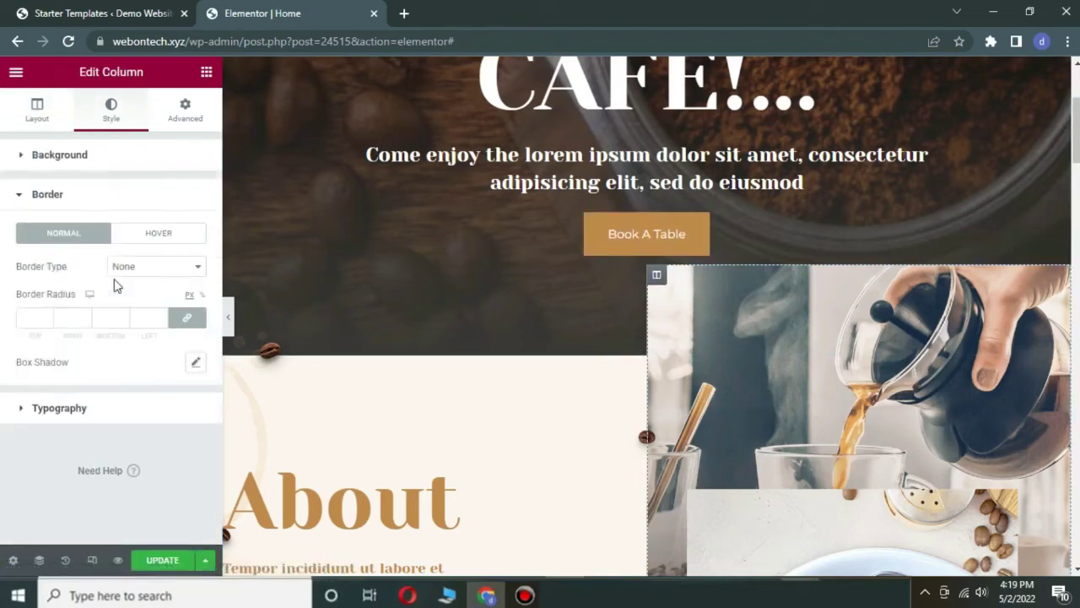
left_click(139, 168)
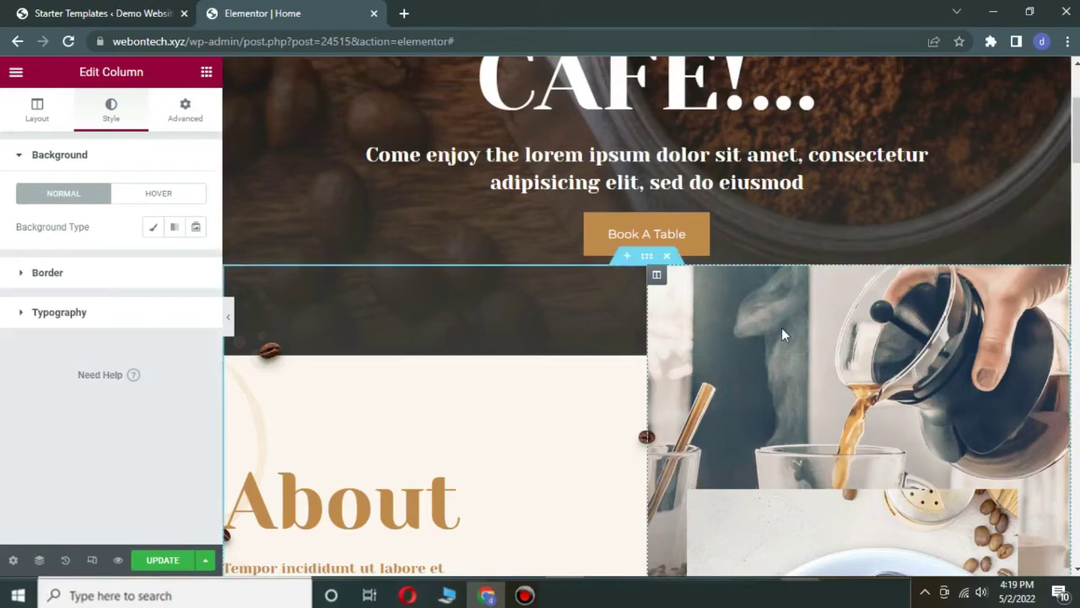
scroll(782, 333, "down", 4)
scroll(781, 333, "up", 3)
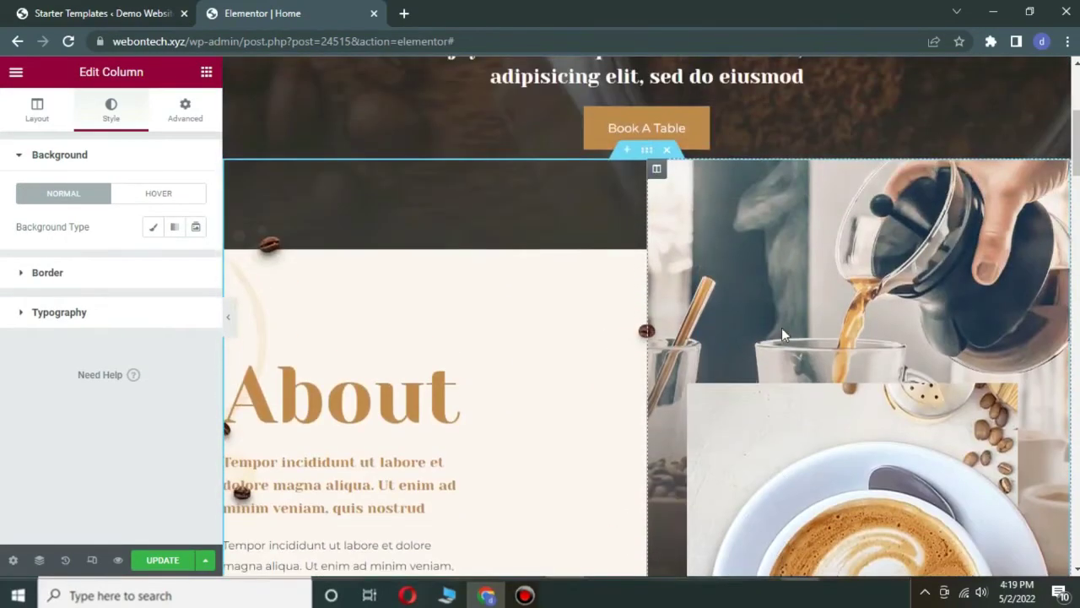
left_click(647, 150)
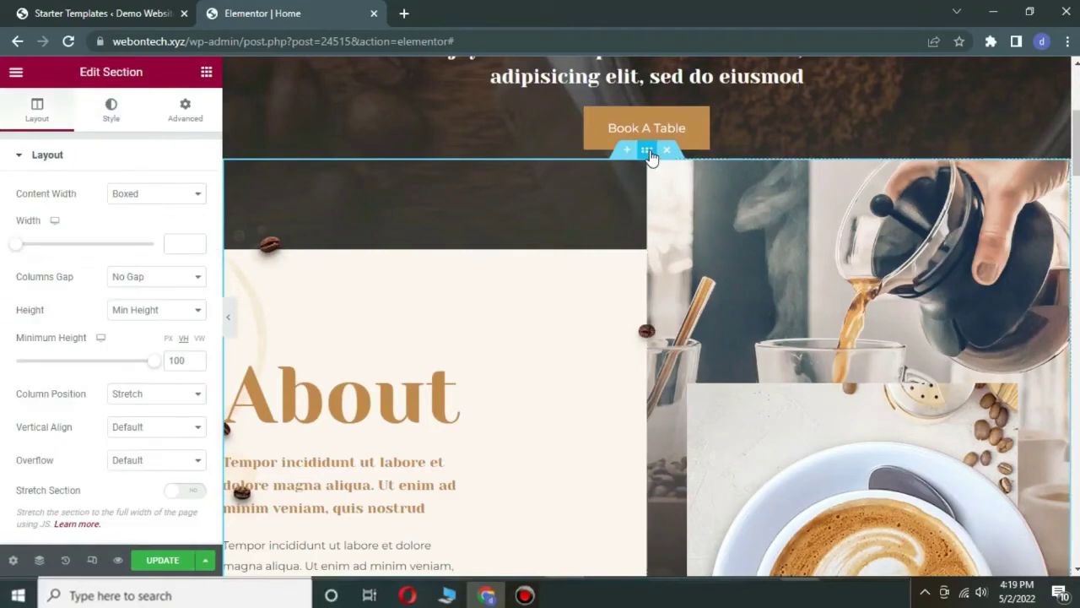
left_click(111, 112)
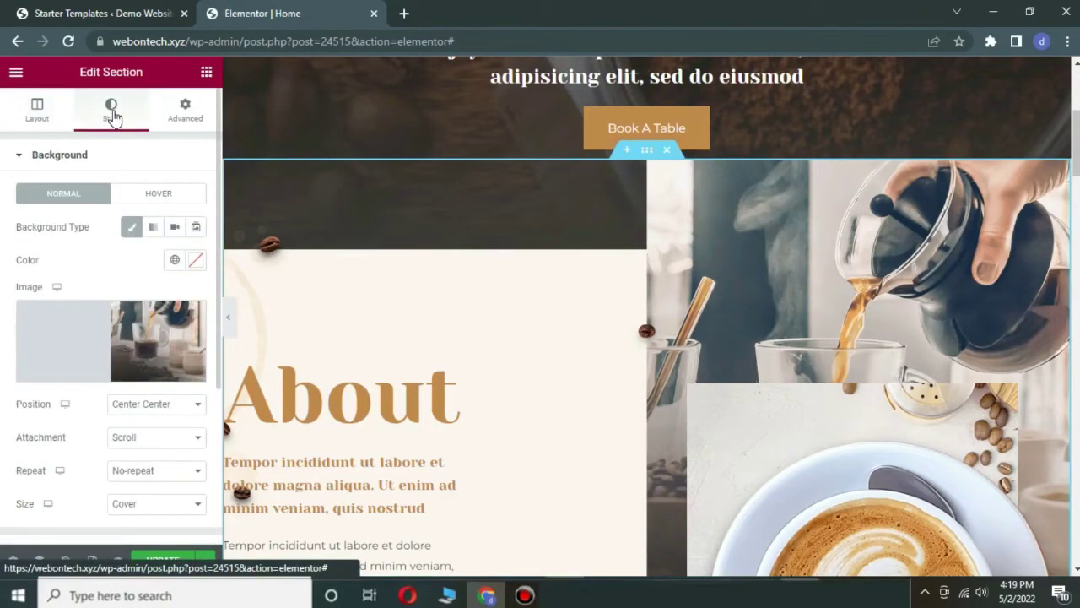
mouse_move(141, 384)
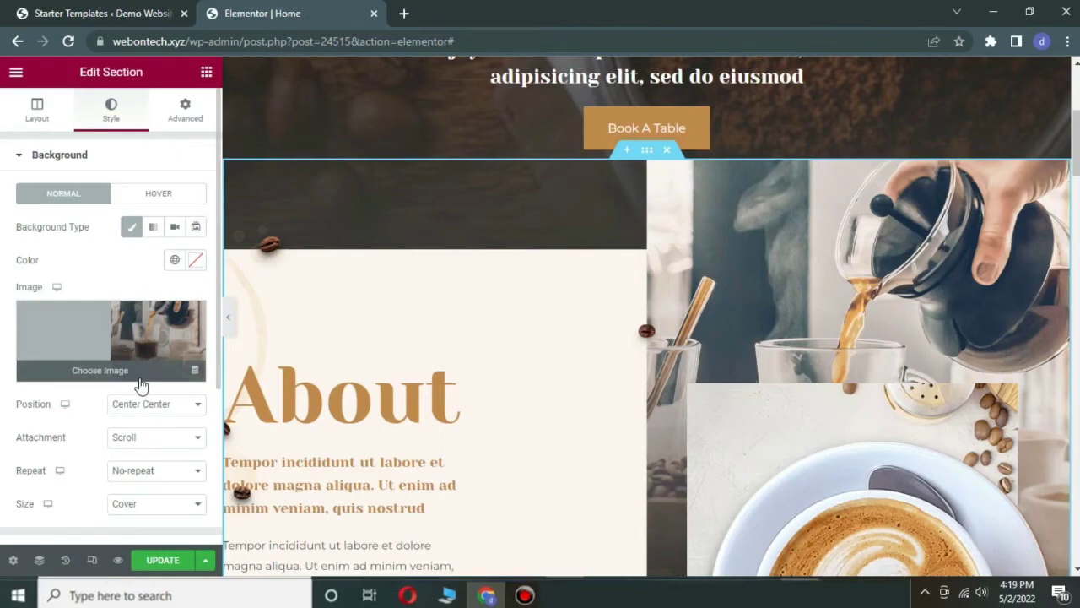
left_click(141, 383)
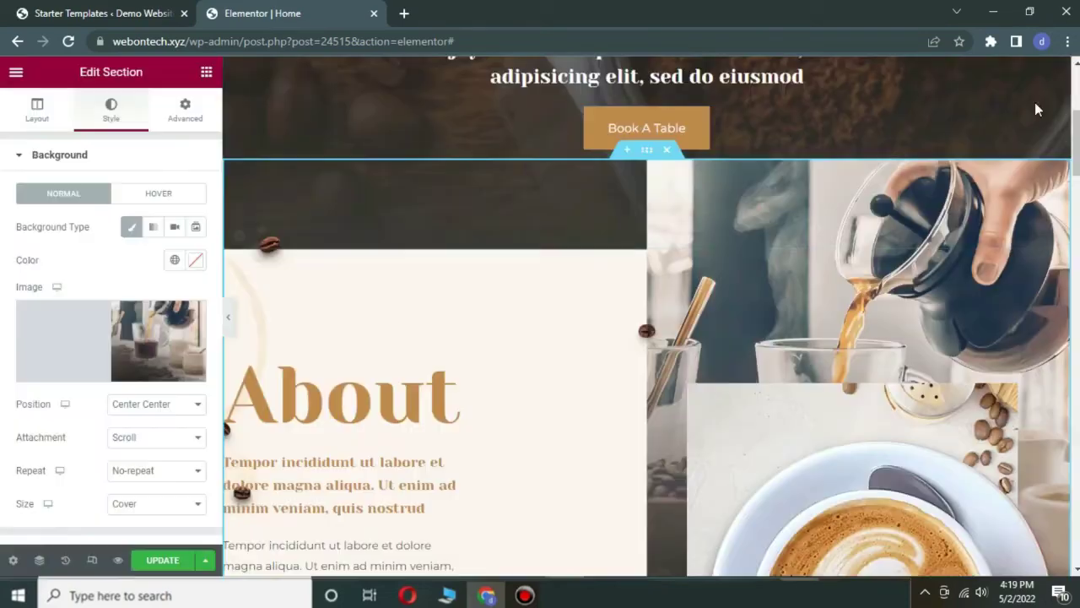
left_click(1038, 102)
- Look through the About, Tempor and Featured Menu headings without changing them
left_click(417, 374)
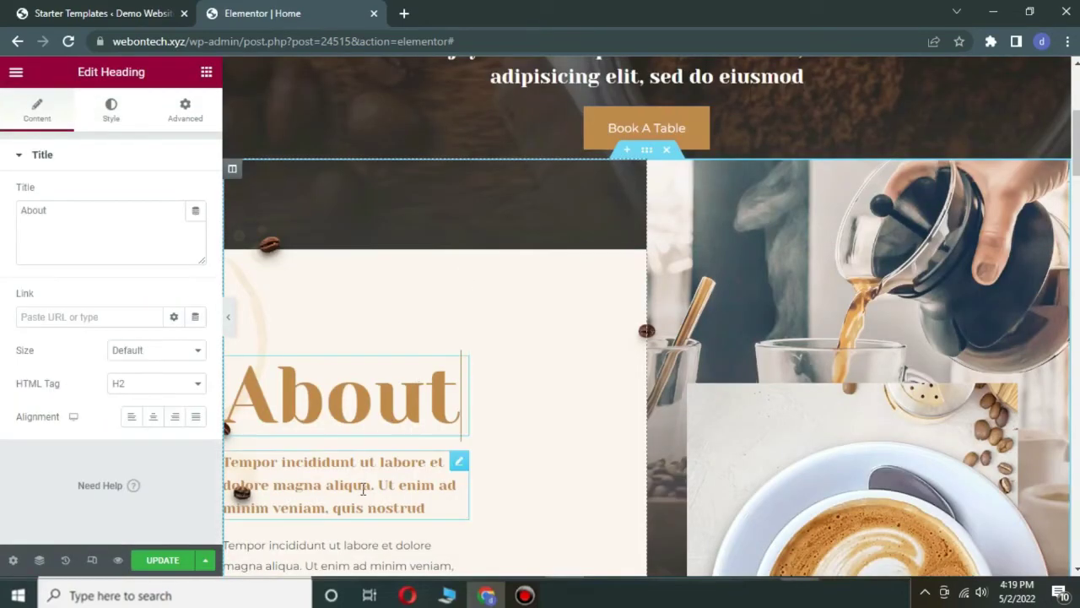
left_click(363, 485)
scroll(363, 487, "down", 5)
left_click(363, 488)
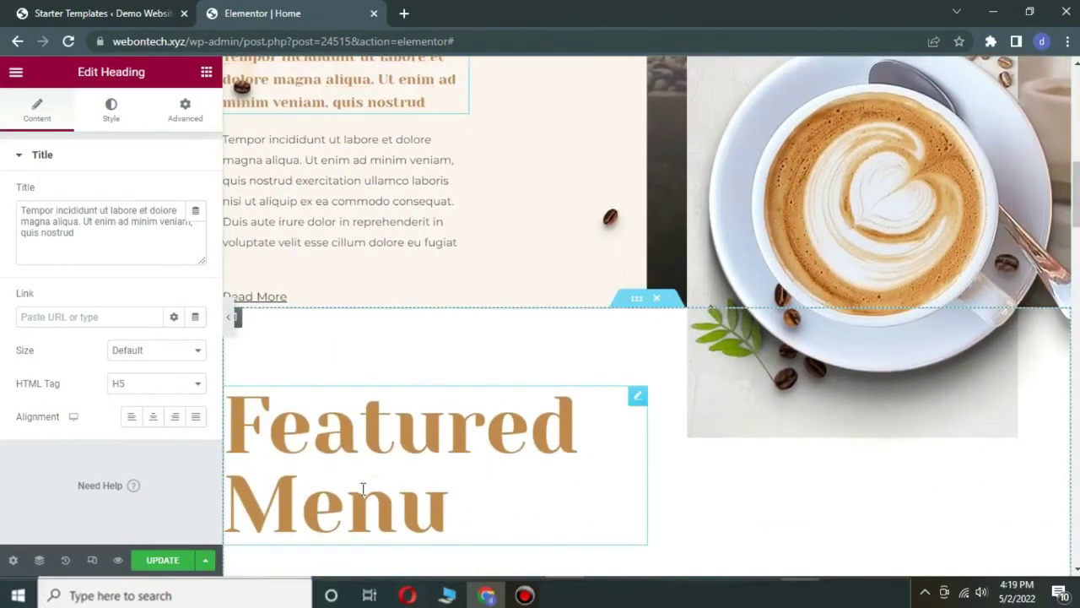
double_click(363, 498)
scroll(363, 489, "down", 4)
- Change the Dark Coffee price title from $ 3.50 to 350 RS
left_click(346, 414)
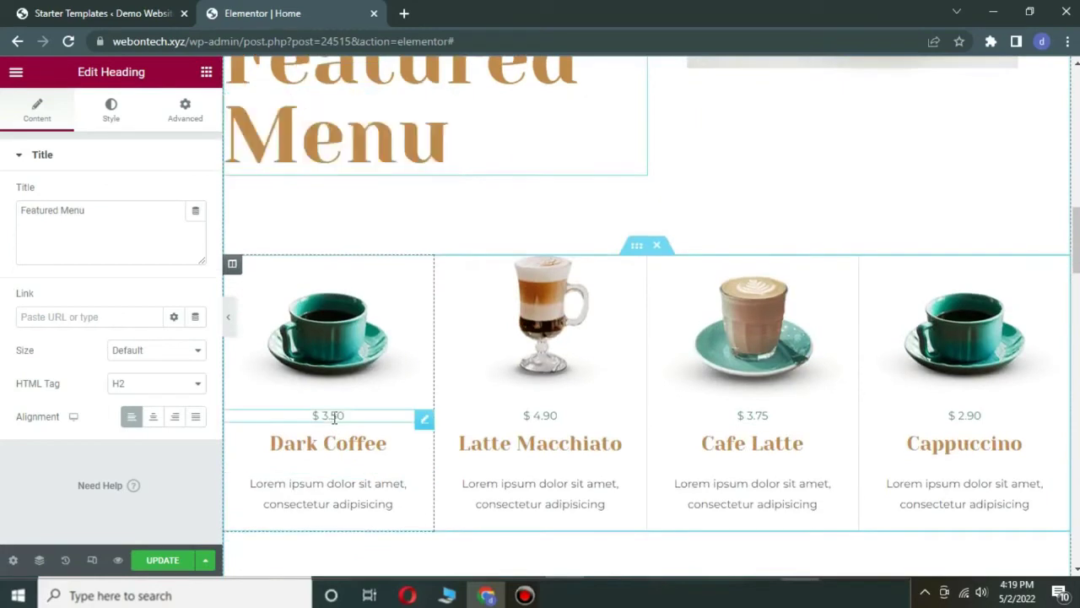
left_click_drag(348, 415, 301, 428)
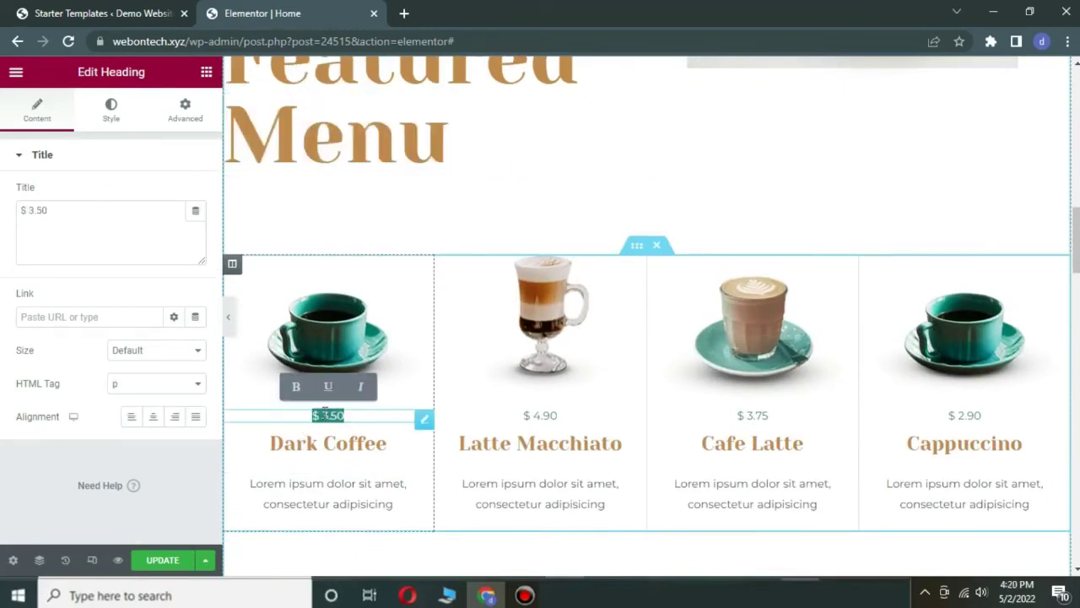
left_click(317, 414)
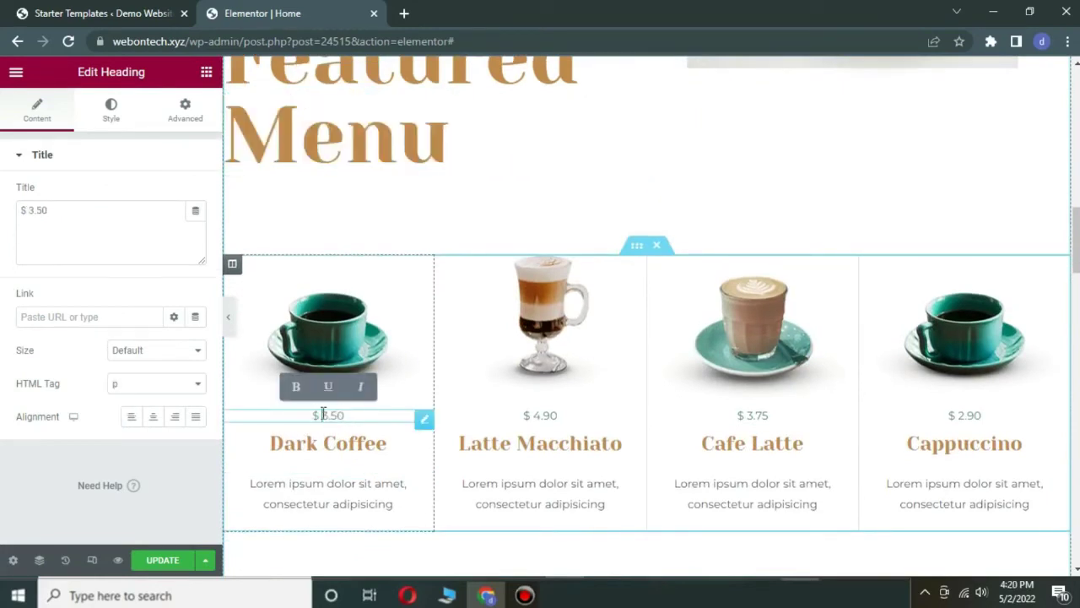
left_click(24, 211)
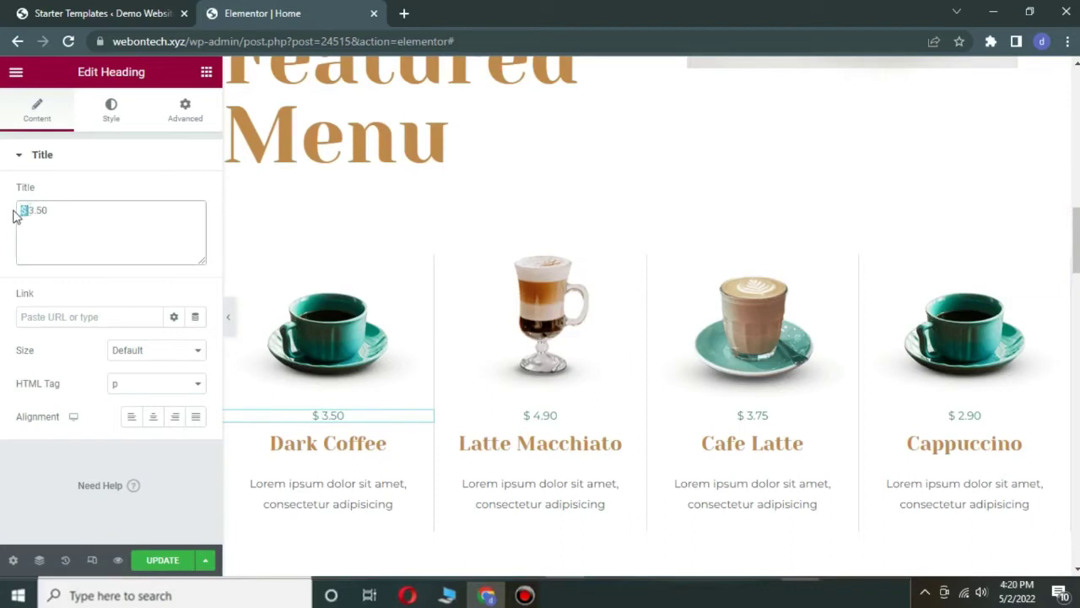
left_click(13, 216)
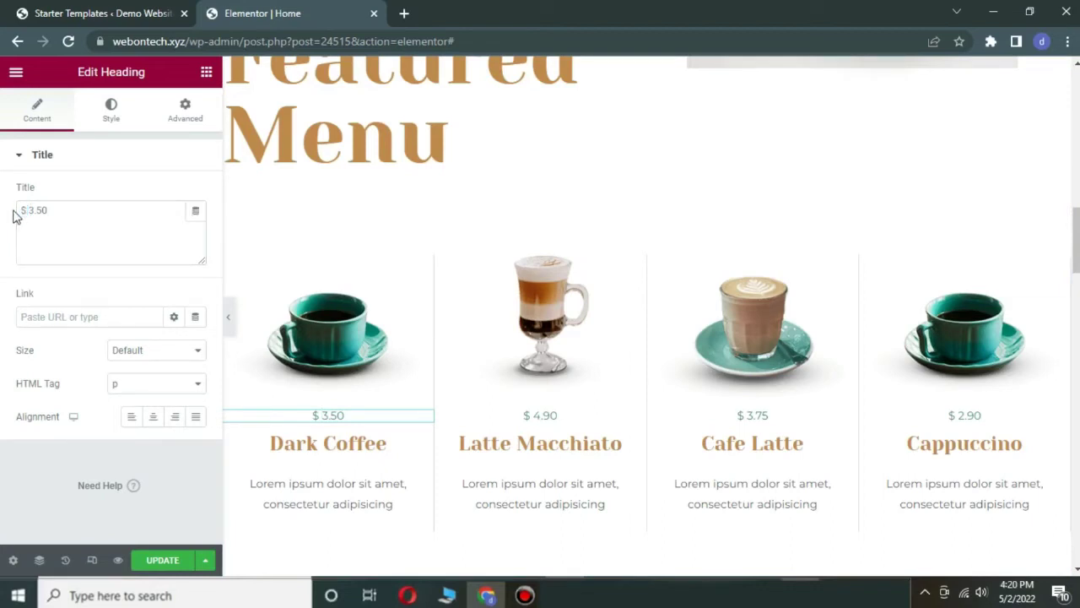
left_click(71, 201)
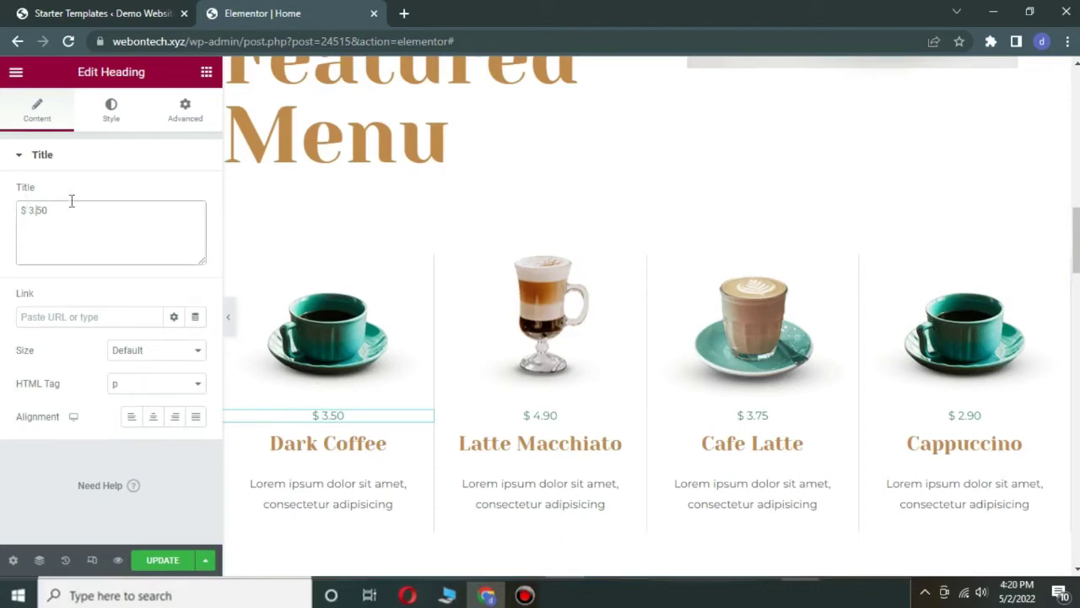
key("BackSpace")
key("BackSpace")
key("BackSpace")
key("BackSpace")
type("3.")
key("Delete")
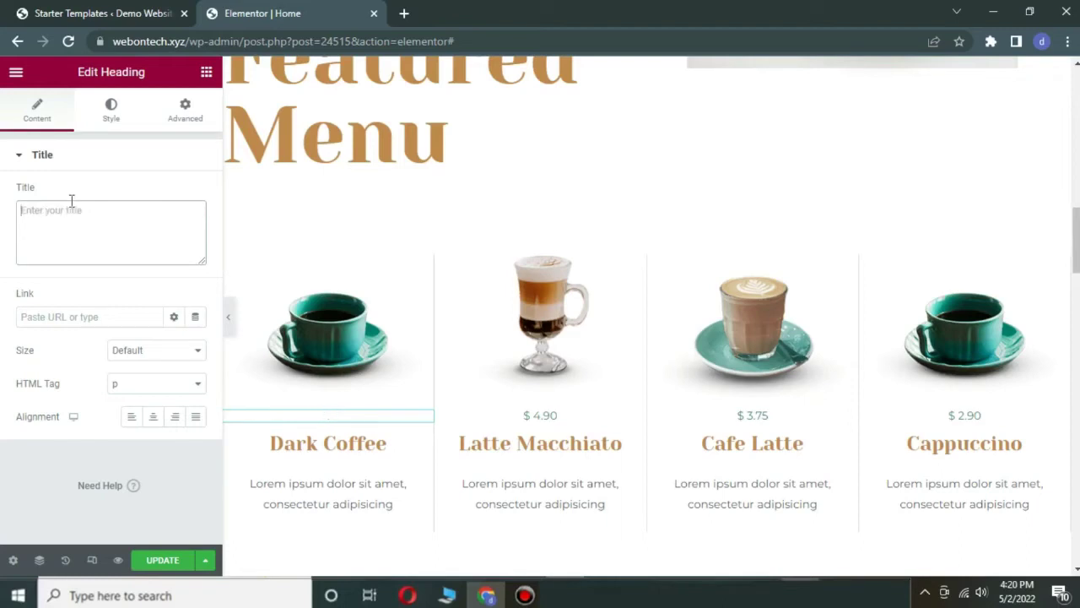
type("350 RS")
left_click(341, 500)
- Step through the Dark Coffee heading, the Reviews heading and both testimonials
left_click(350, 460)
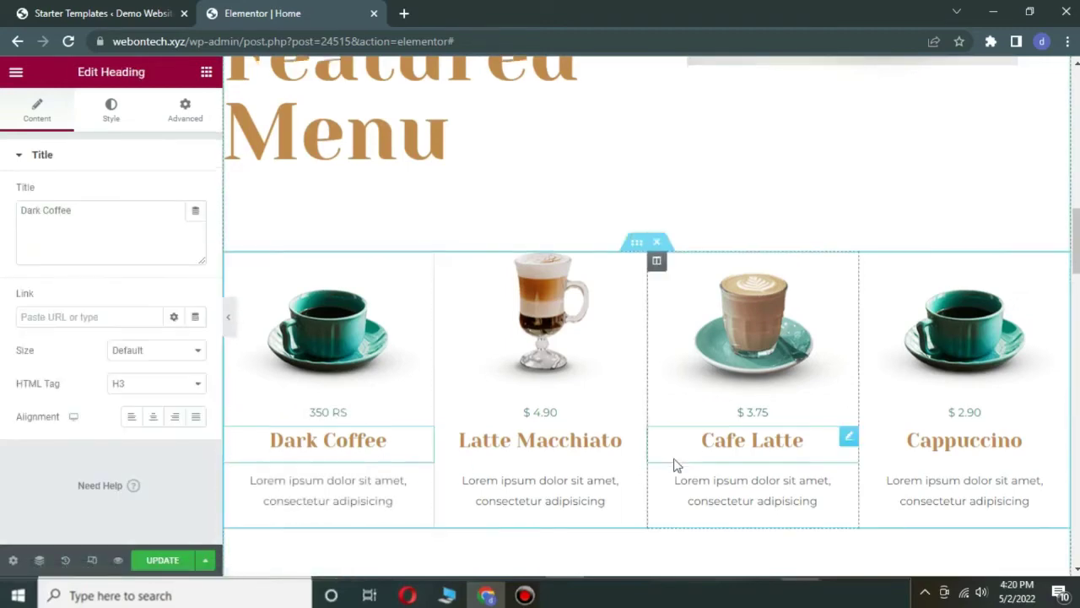
scroll(674, 465, "down", 3)
scroll(673, 458, "down", 4)
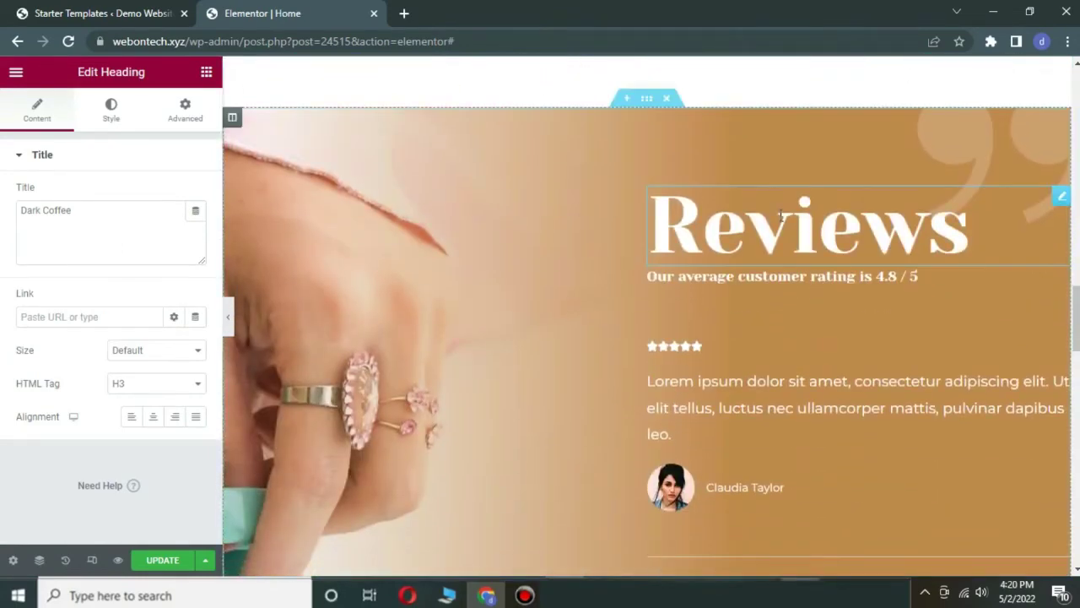
left_click(759, 338)
scroll(758, 335, "down", 2)
left_click(757, 333)
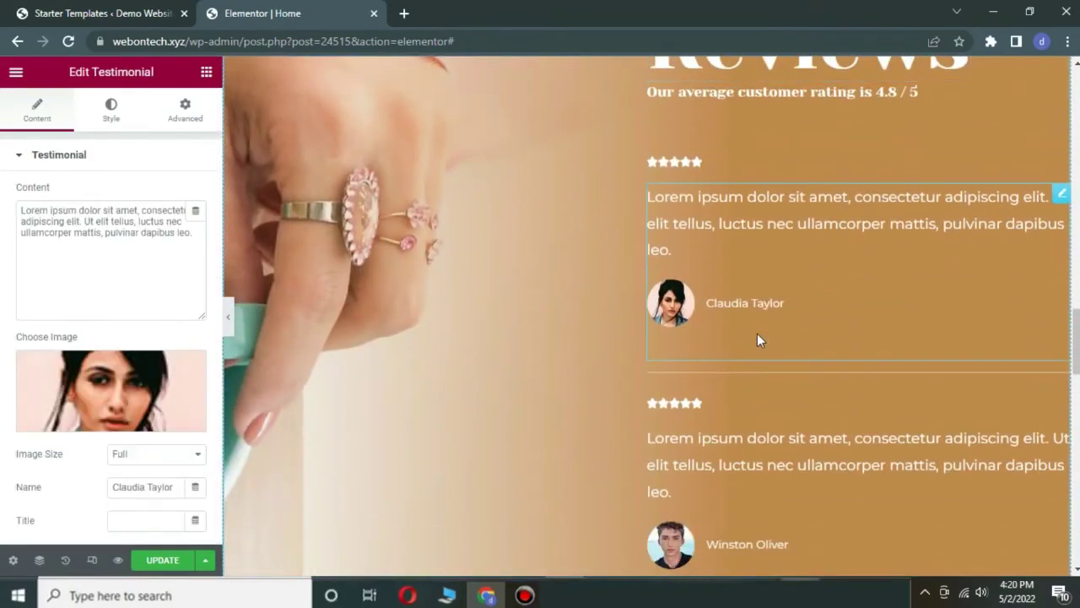
left_click(757, 423)
scroll(757, 422, "down", 4)
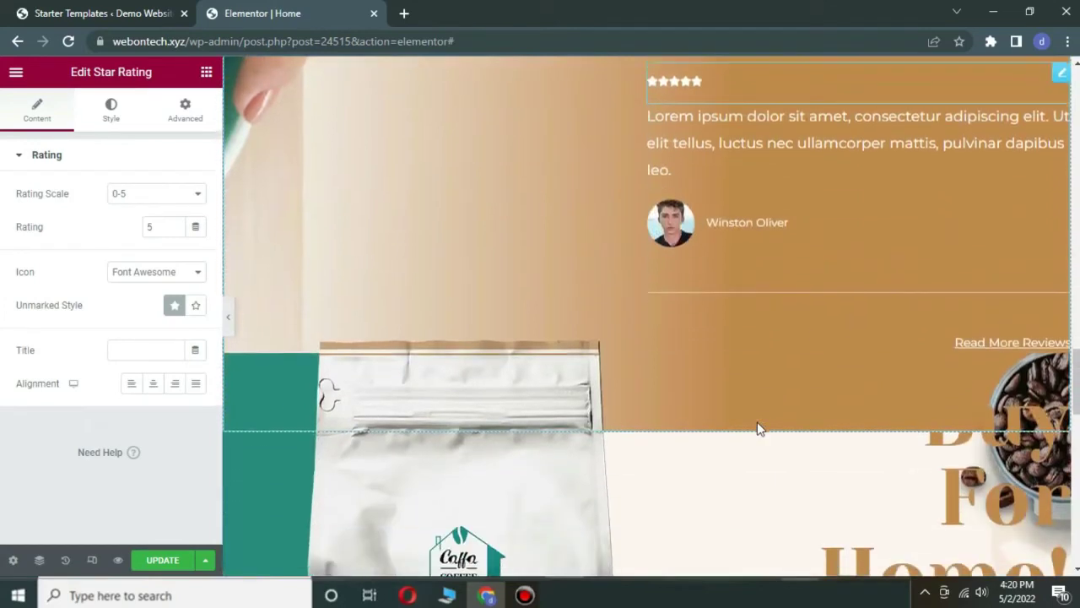
left_click(660, 232)
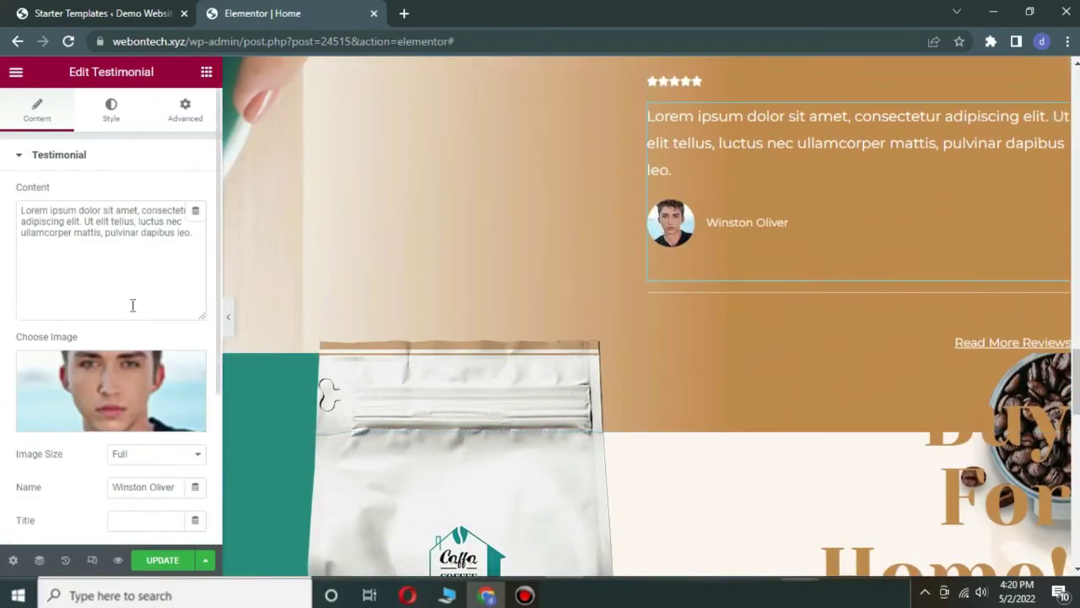
- Check the testimonial's quote, name and photo unchanged, then select the coffee bag image
left_click_drag(186, 234, 8, 186)
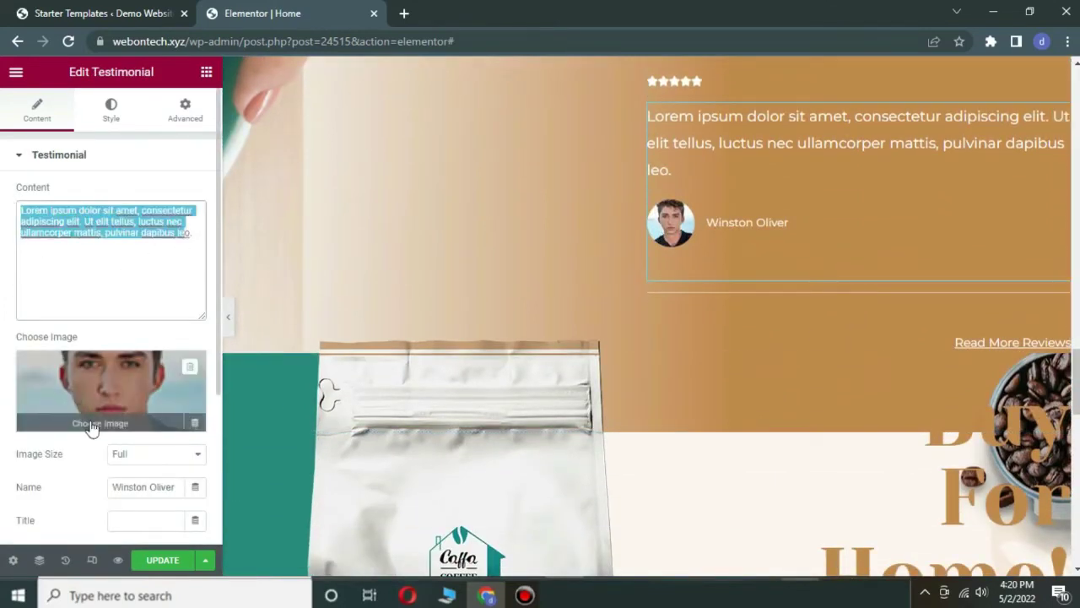
triple_click(136, 486)
left_click(128, 430)
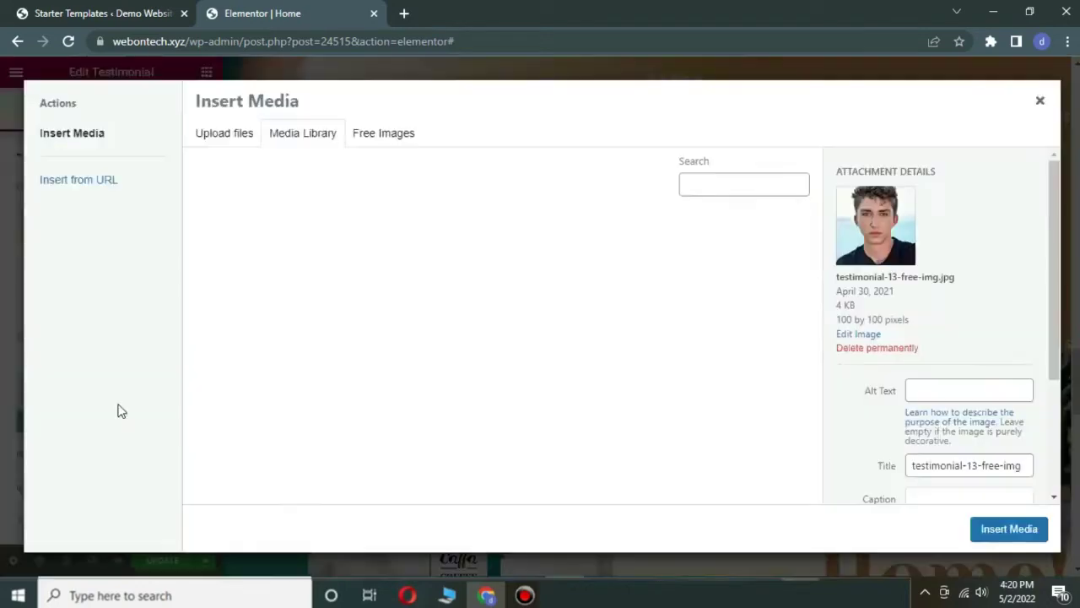
left_click(1041, 102)
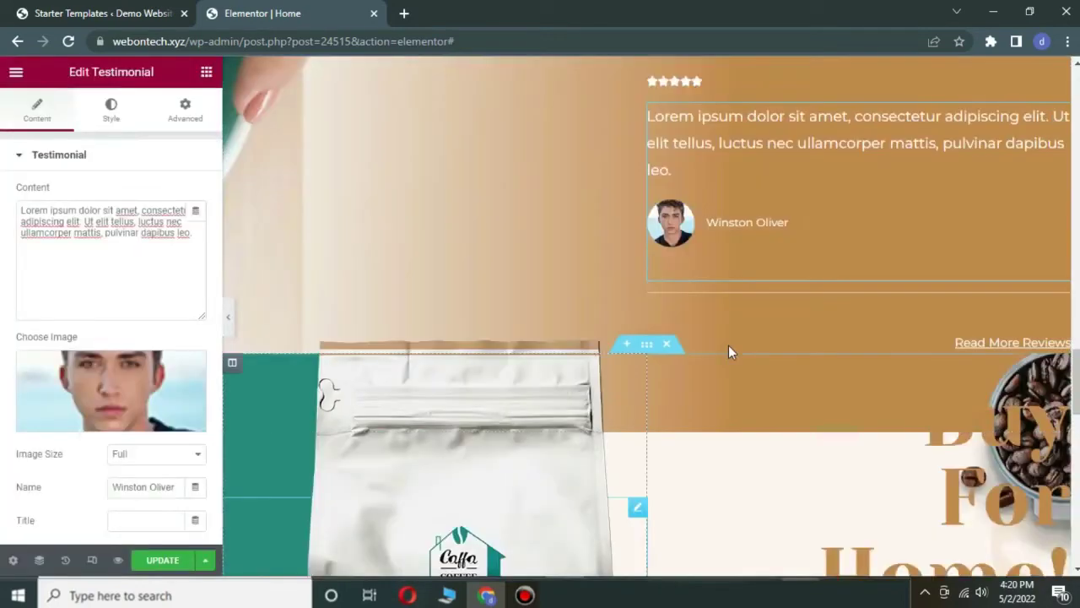
scroll(729, 345, "down", 5)
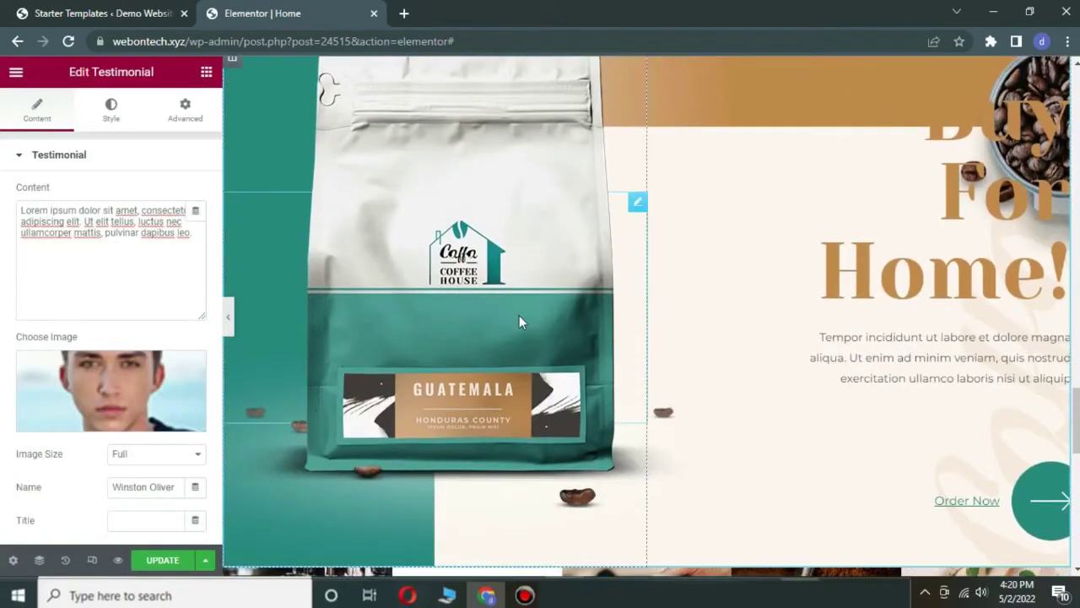
left_click(519, 321)
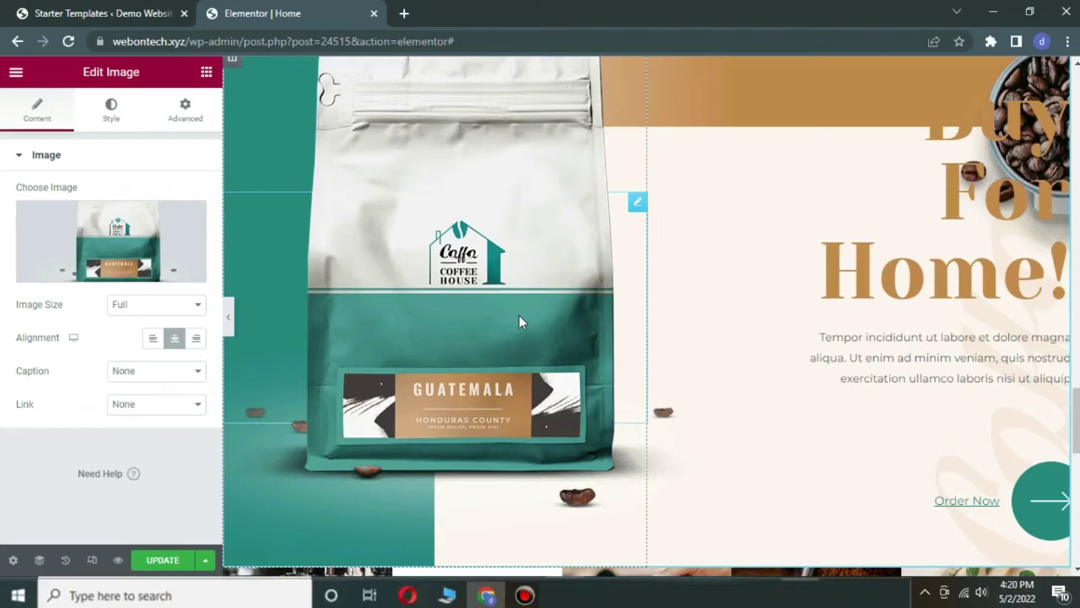
scroll(823, 414, "down", 3)
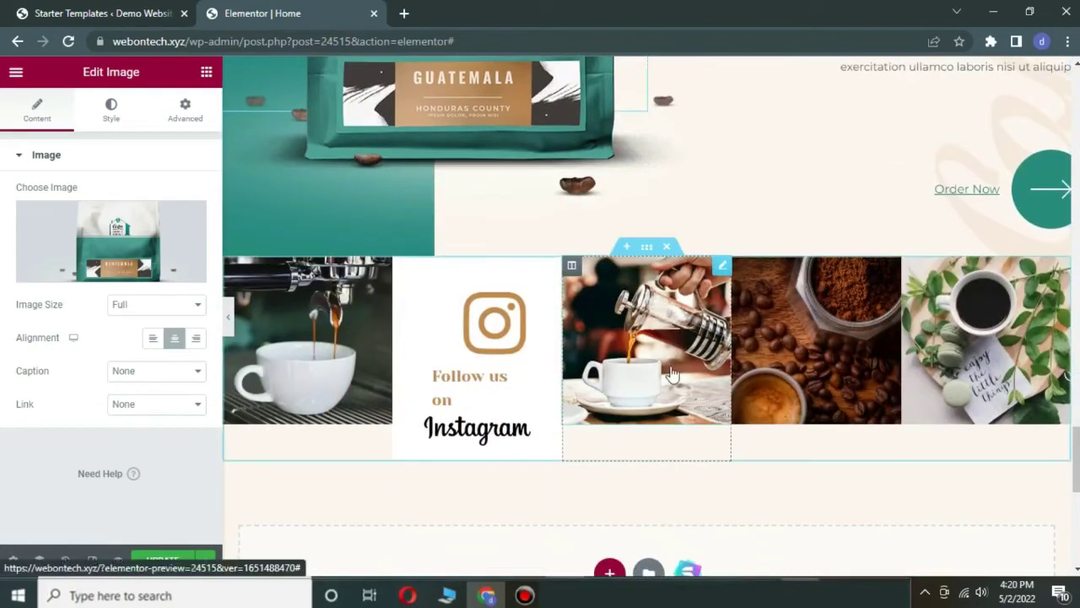
left_click(645, 355)
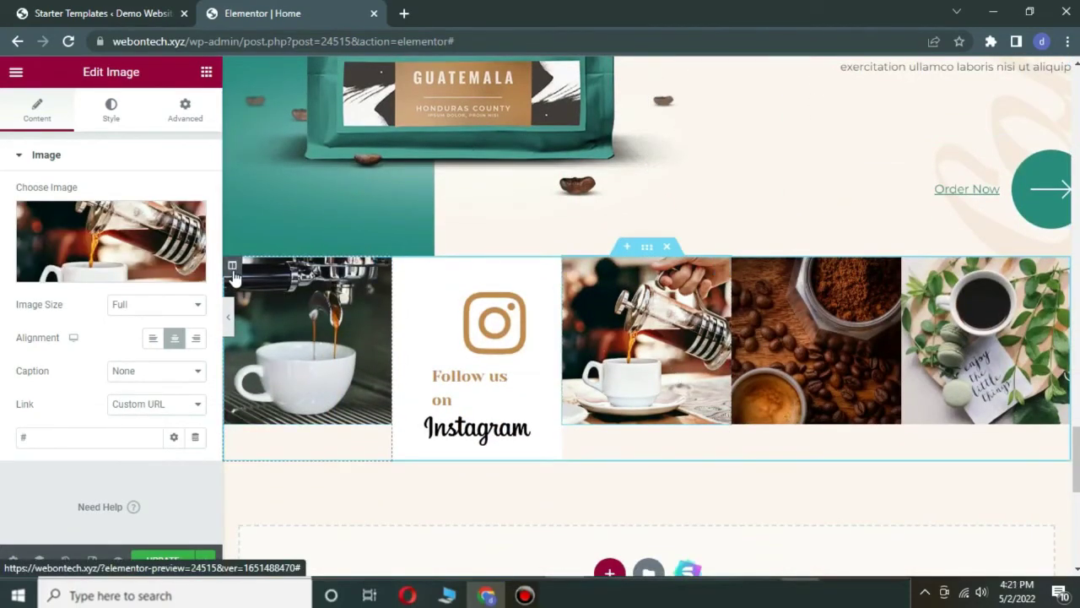
left_click(232, 266)
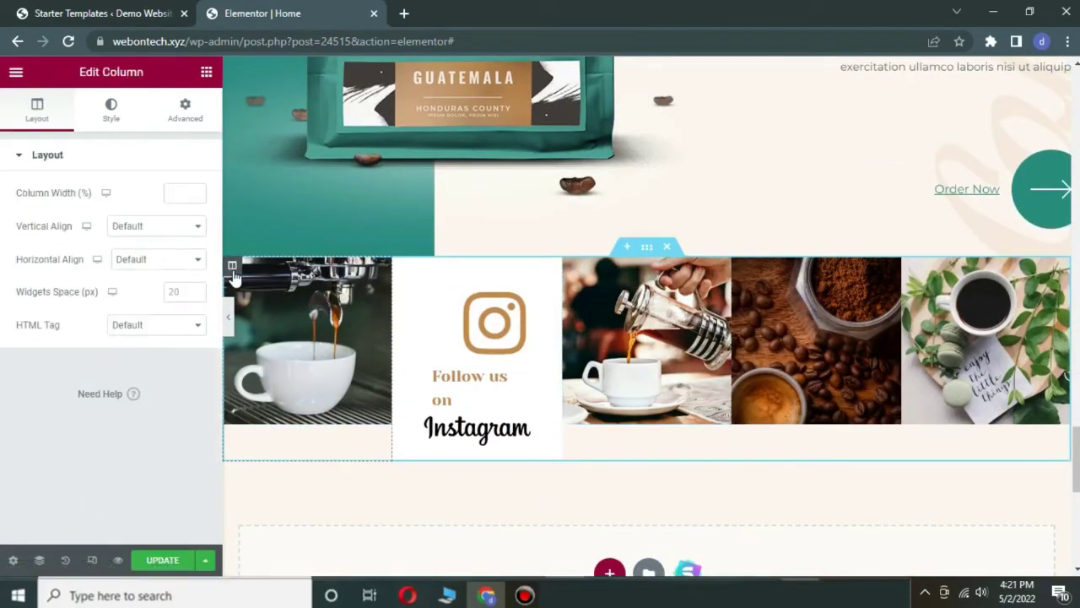
left_click(113, 114)
left_click(37, 113)
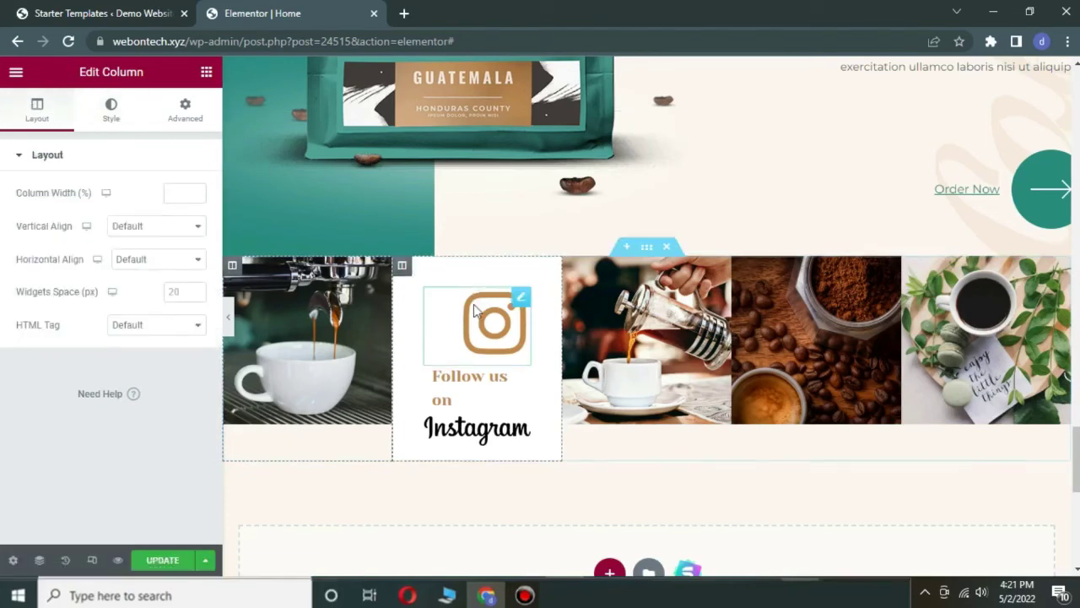
left_click(494, 322)
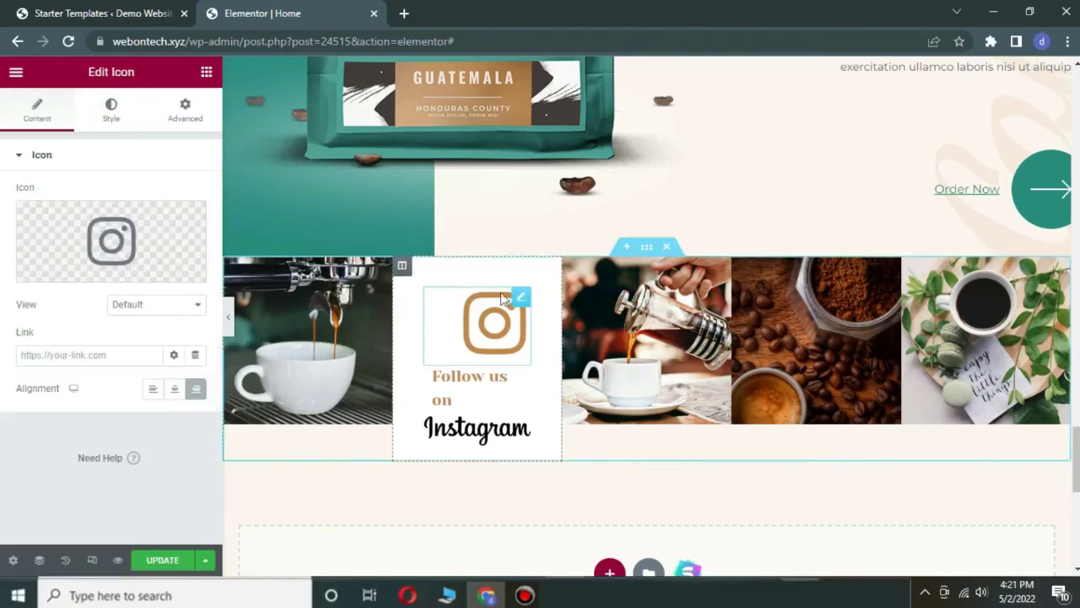
left_click(647, 246)
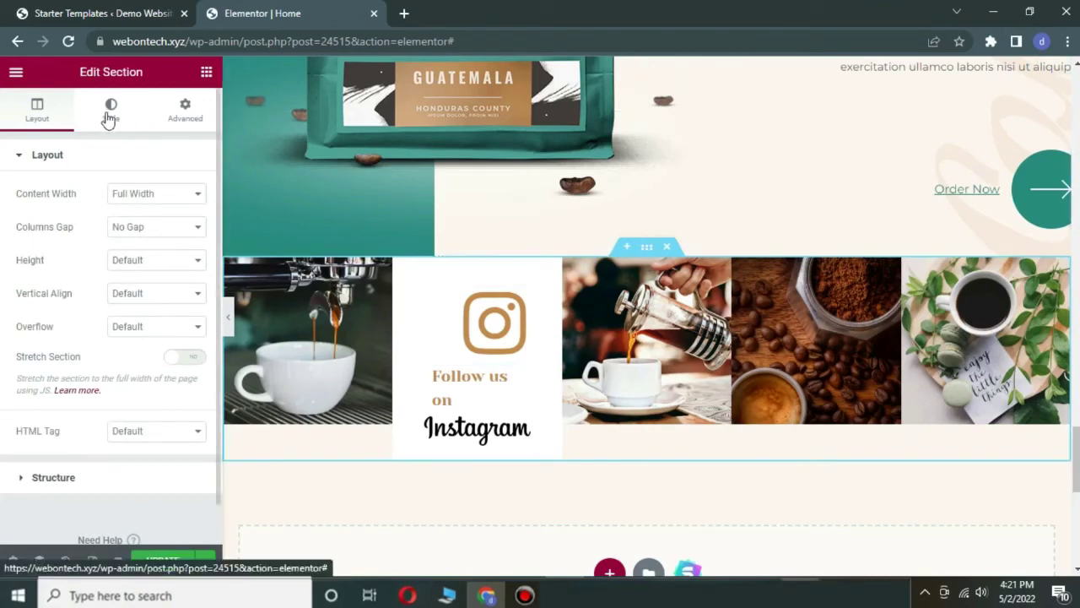
left_click(110, 110)
left_click(25, 113)
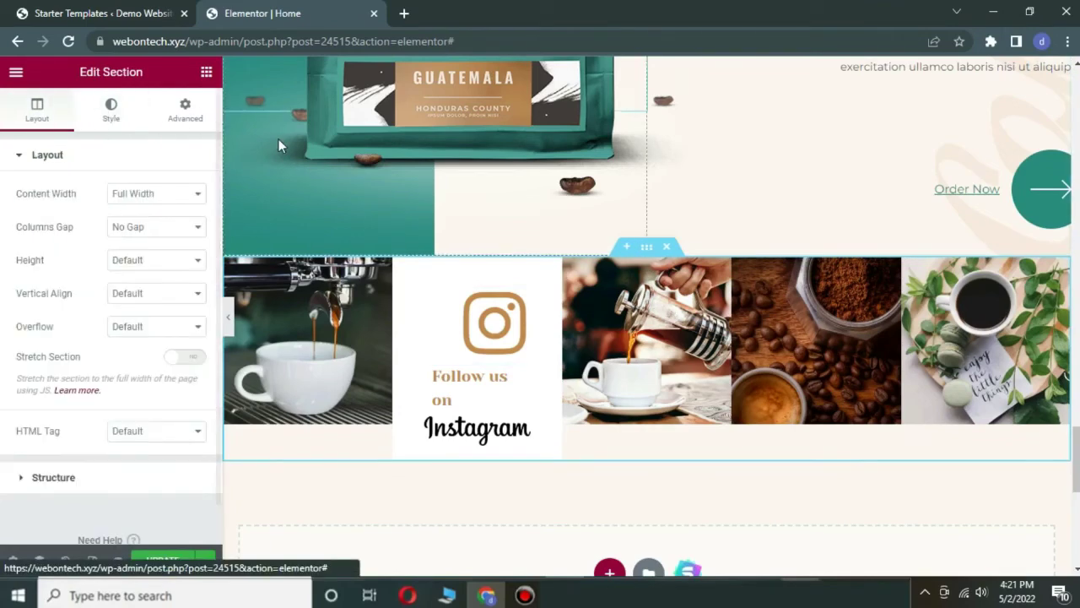
left_click(615, 374)
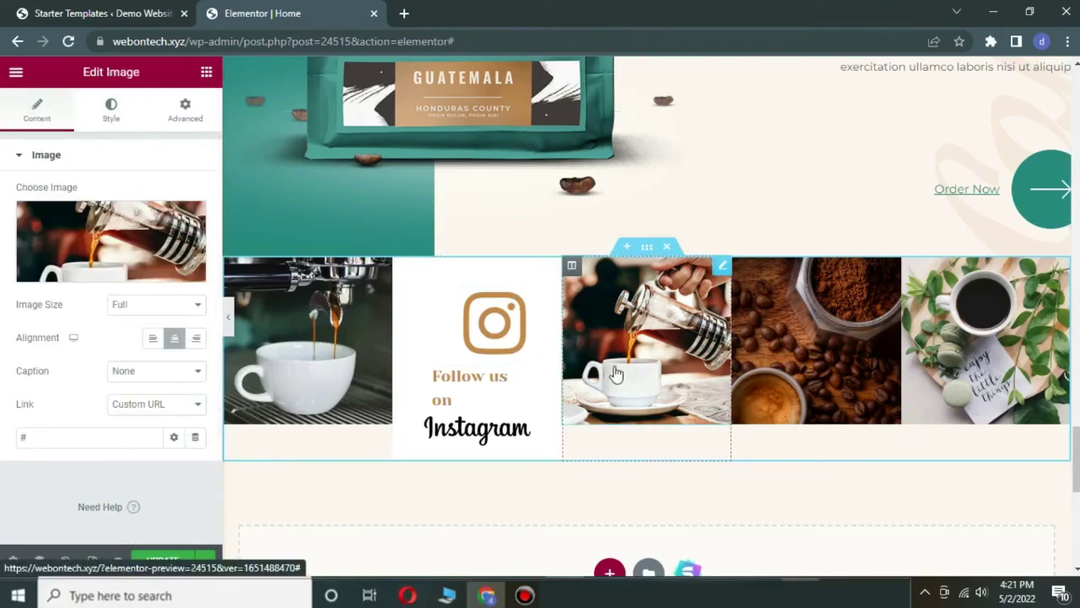
left_click(63, 265)
left_click(1040, 102)
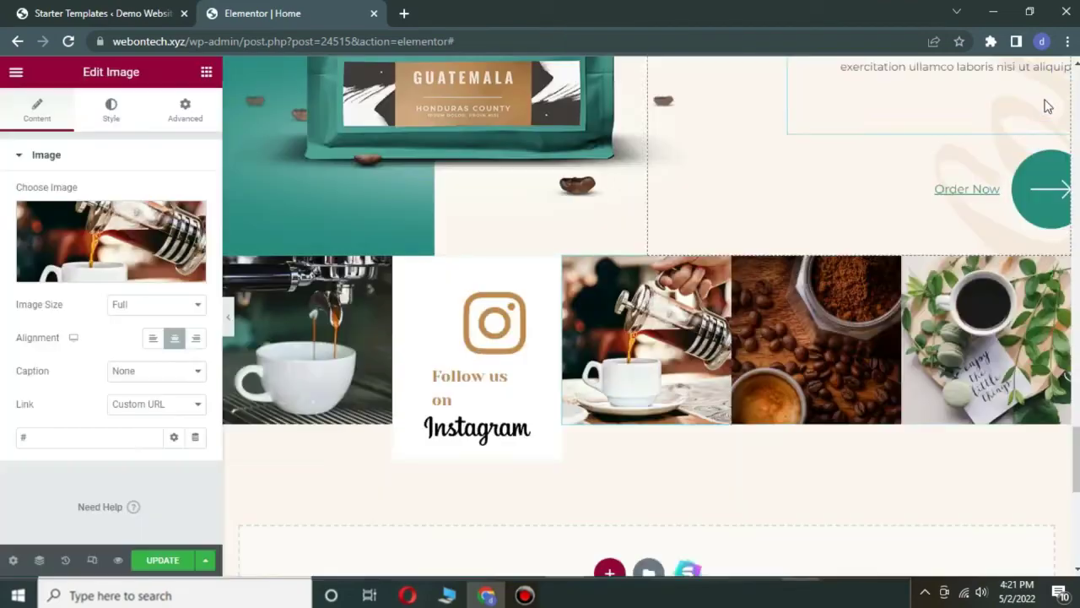
scroll(869, 415, "down", 4)
scroll(872, 417, "down", 1)
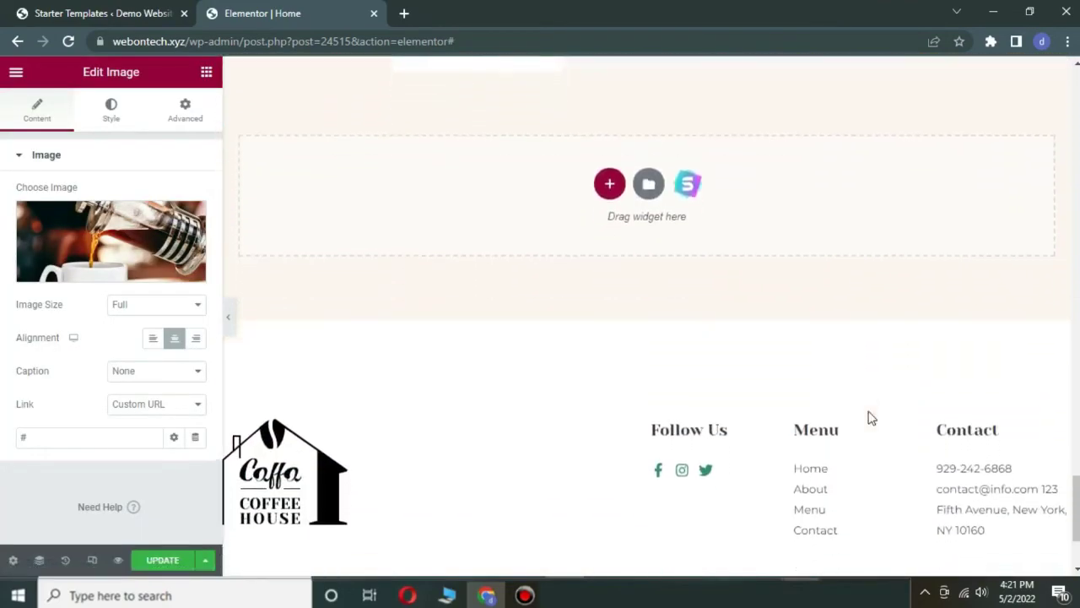
- Add a one-column section holding a Text Editor widget below the Instagram strip
left_click(611, 194)
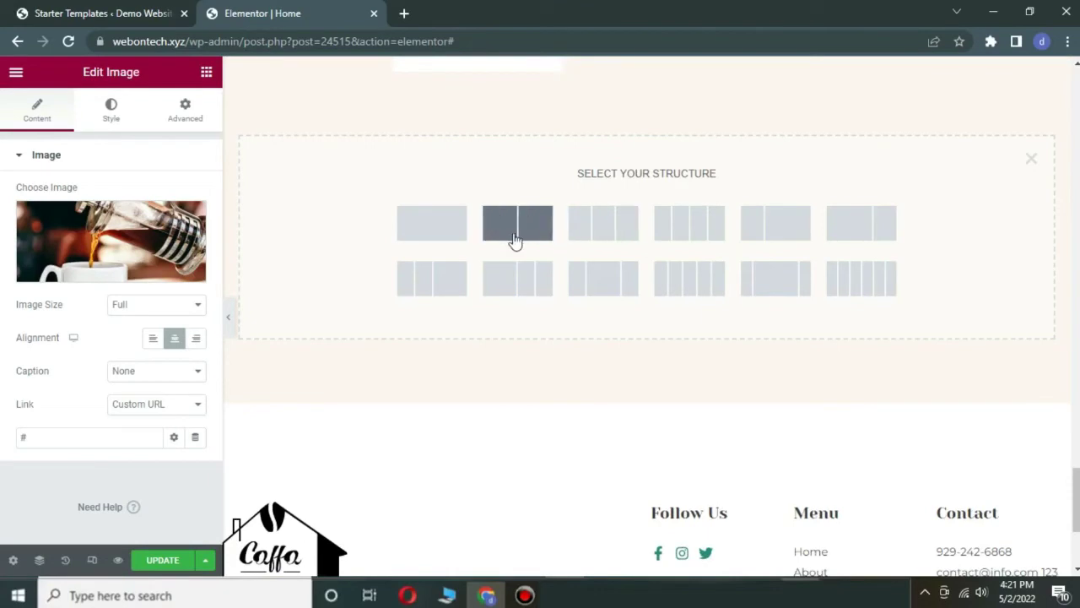
left_click(427, 227)
scroll(718, 231, "up", 3)
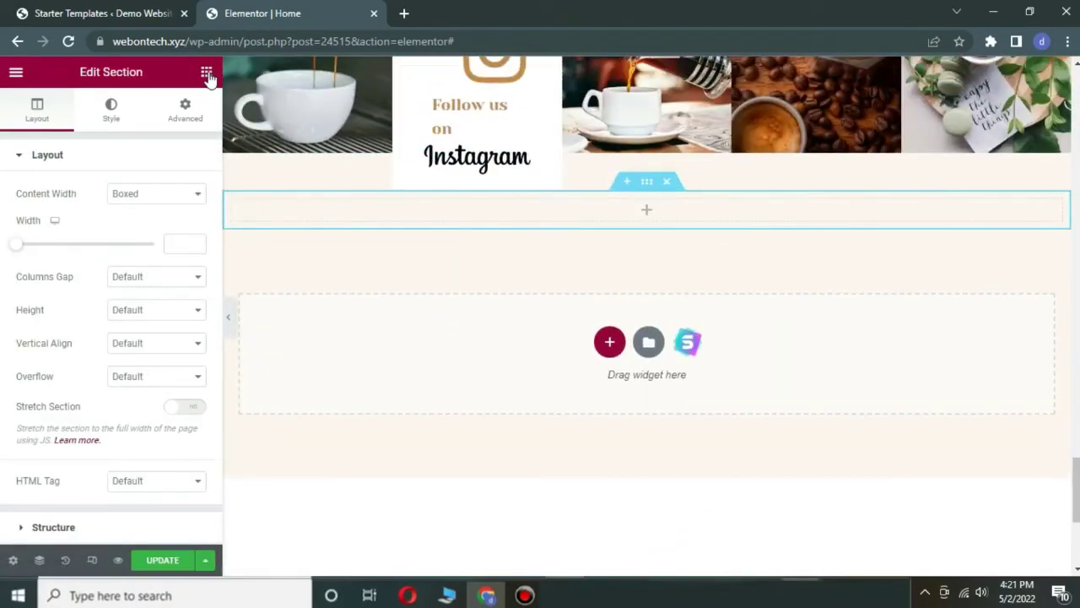
left_click(206, 72)
left_click_drag(145, 333, 528, 217)
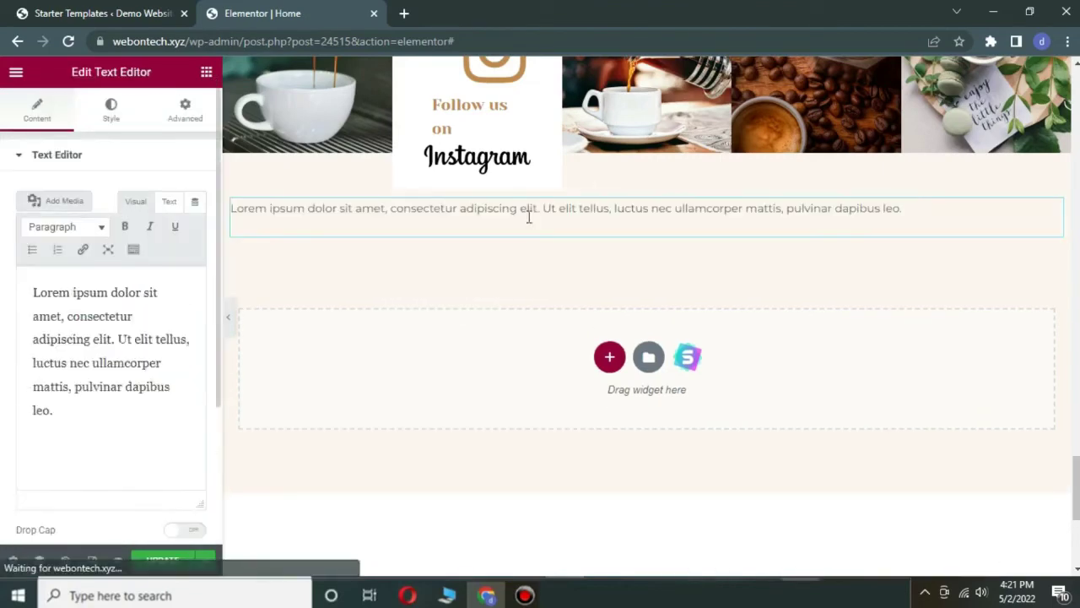
triple_click(530, 215)
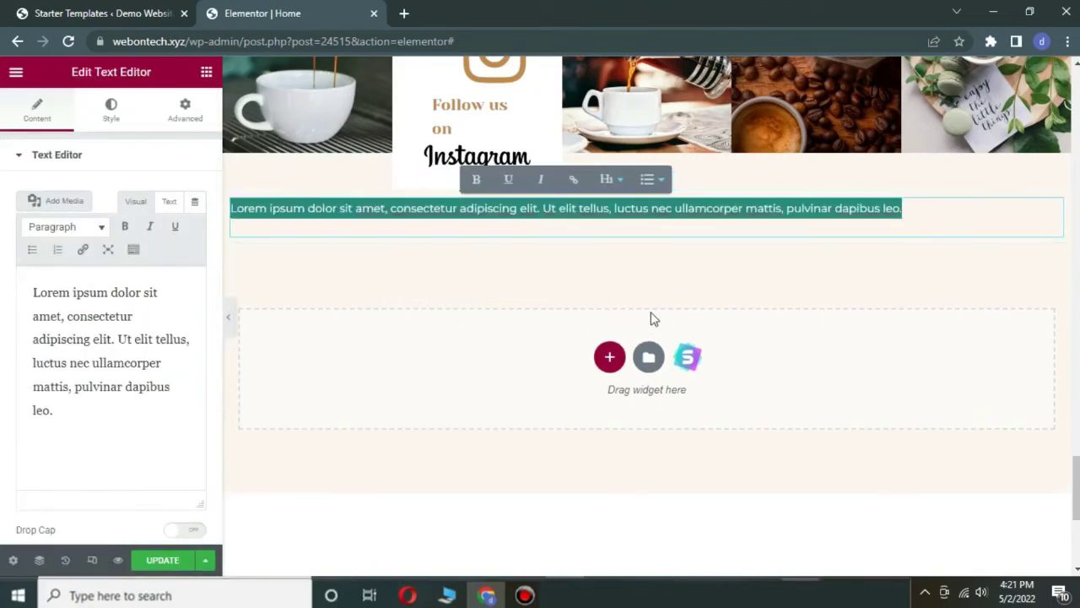
- Save the page with Update and scroll to review the new section
left_click(173, 561)
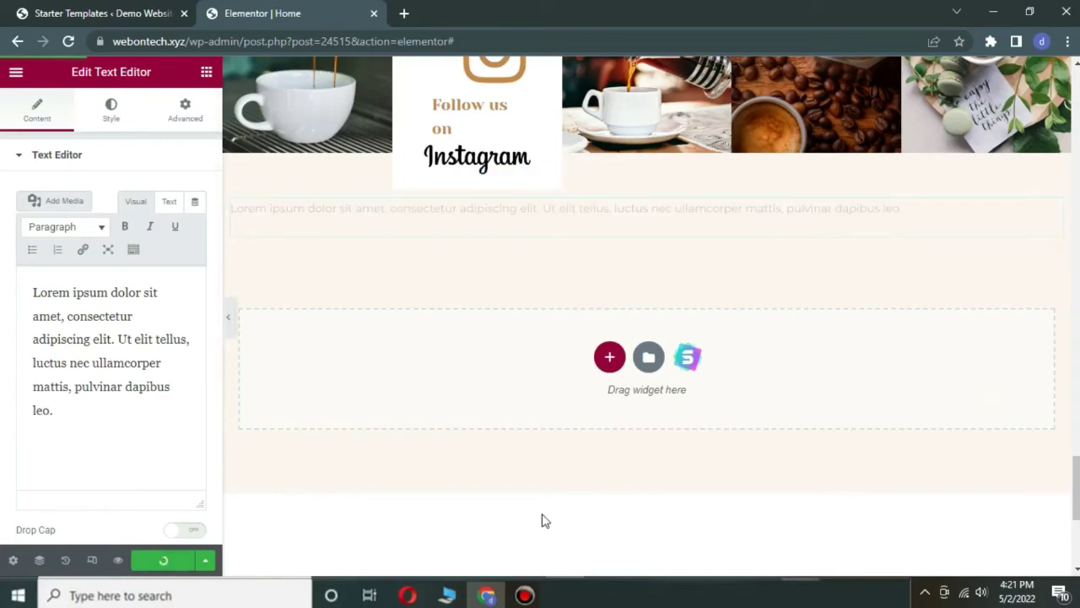
scroll(543, 521, "down", 1)
scroll(542, 520, "down", 3)
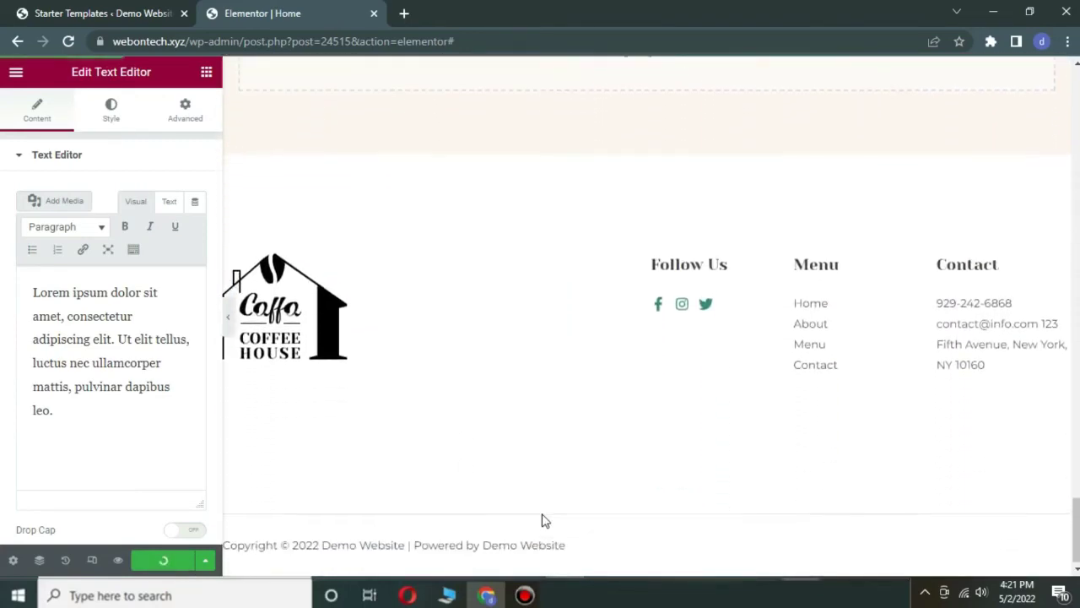
scroll(542, 521, "up", 3)
scroll(543, 520, "up", 1)
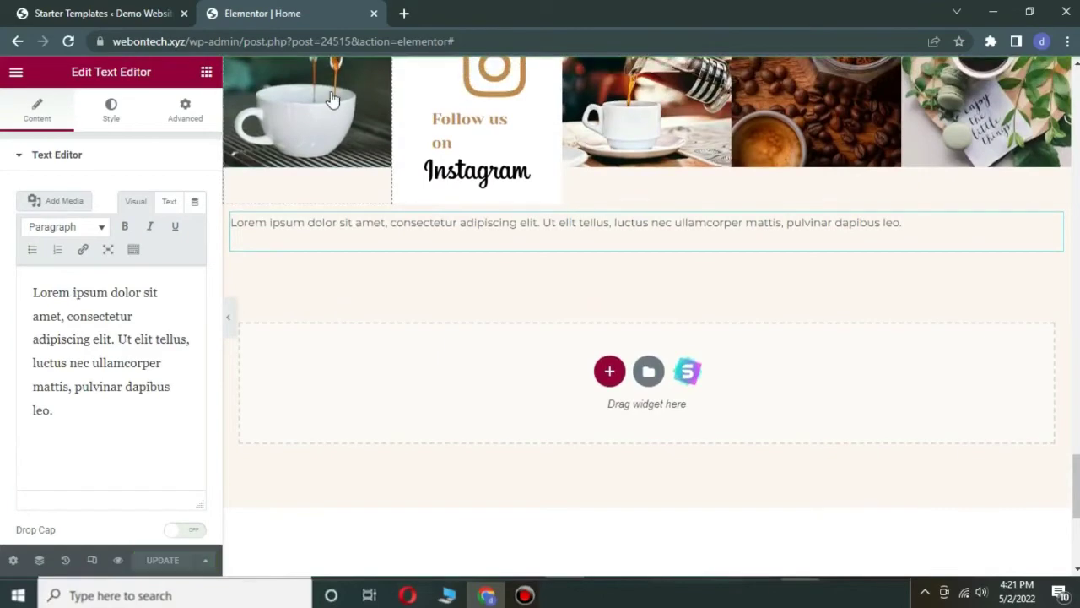
- Load webontech.xyz in a new tab, scroll its homepage, then open the Customizer
left_click(406, 14)
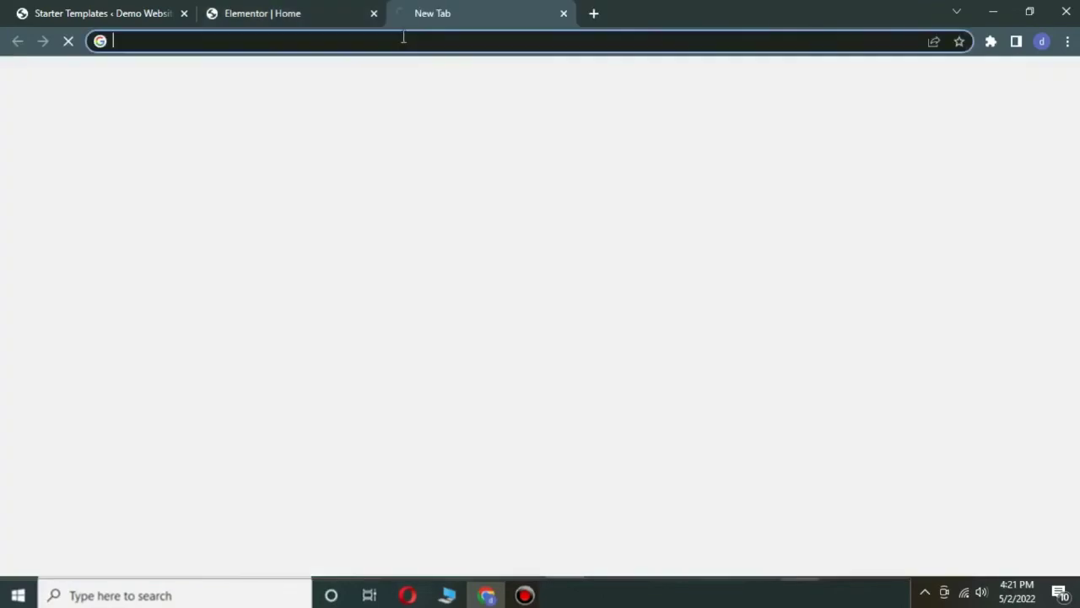
type("web")
key("Return")
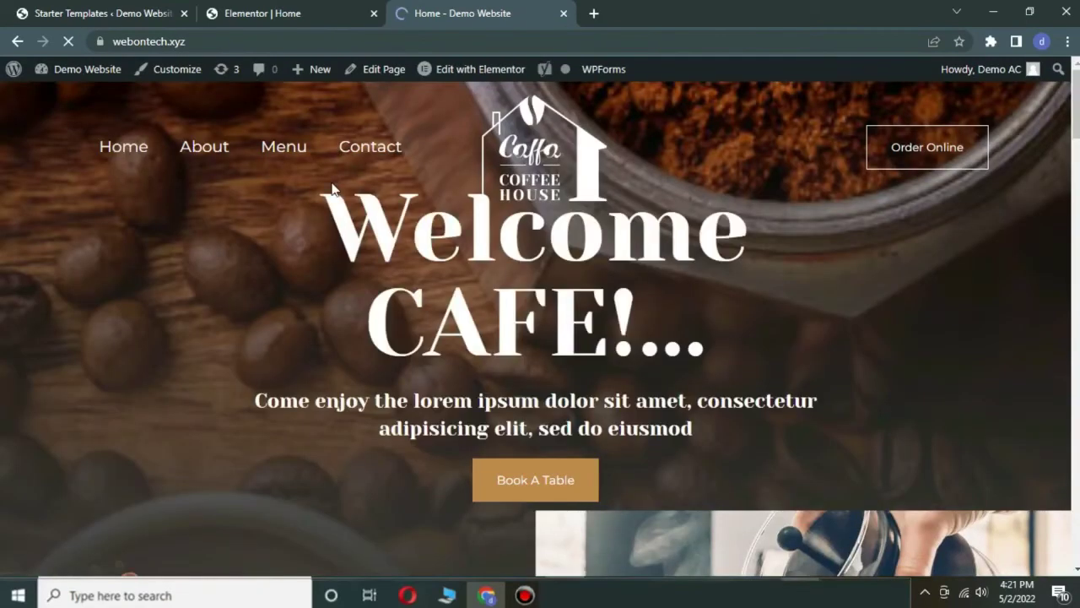
scroll(331, 189, "down", 5)
scroll(332, 189, "down", 3)
scroll(333, 188, "up", 10)
left_click(177, 72)
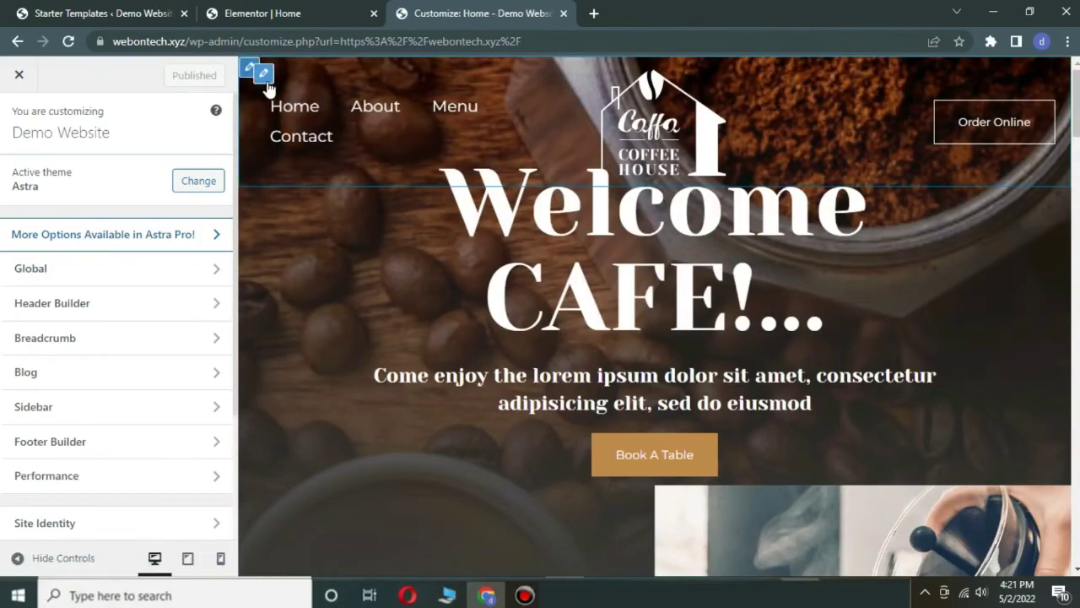
- Keep Menu as the primary menu, then bring up the header logo's image selection
left_click(264, 74)
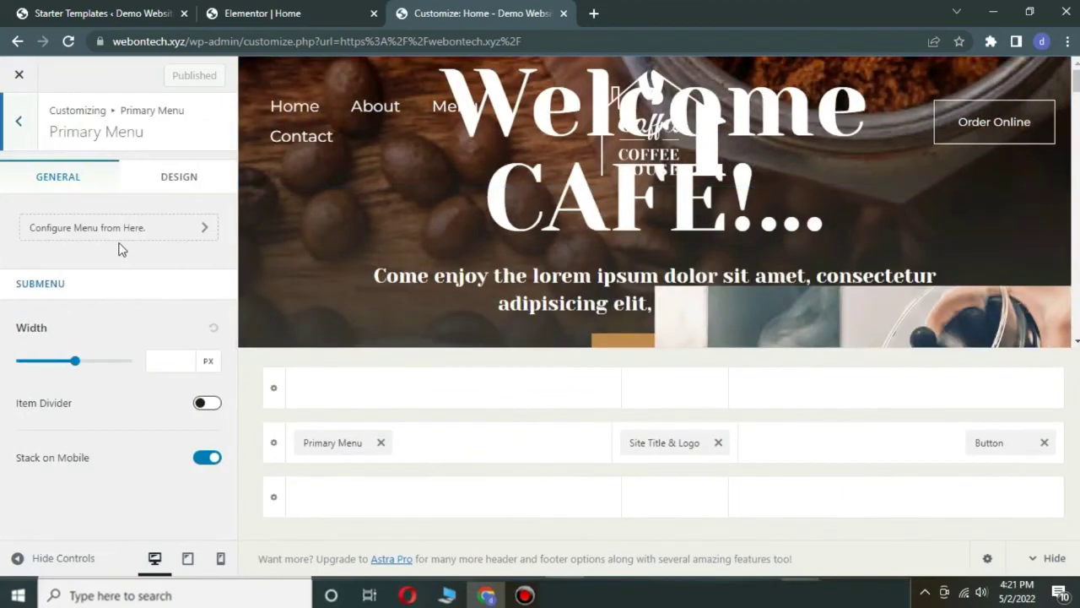
left_click(113, 234)
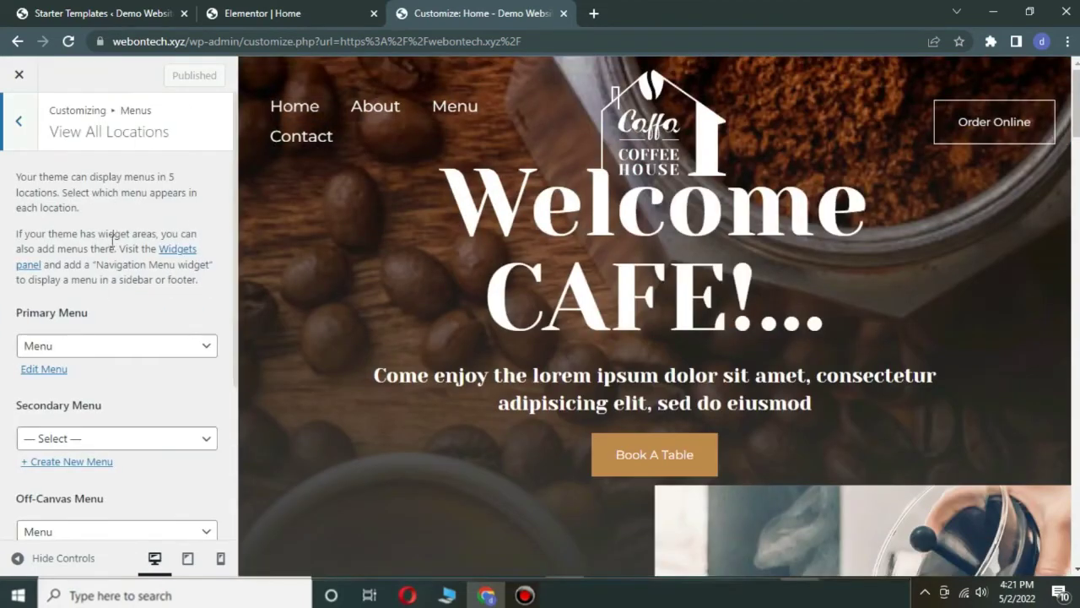
left_click(98, 348)
left_click(98, 353)
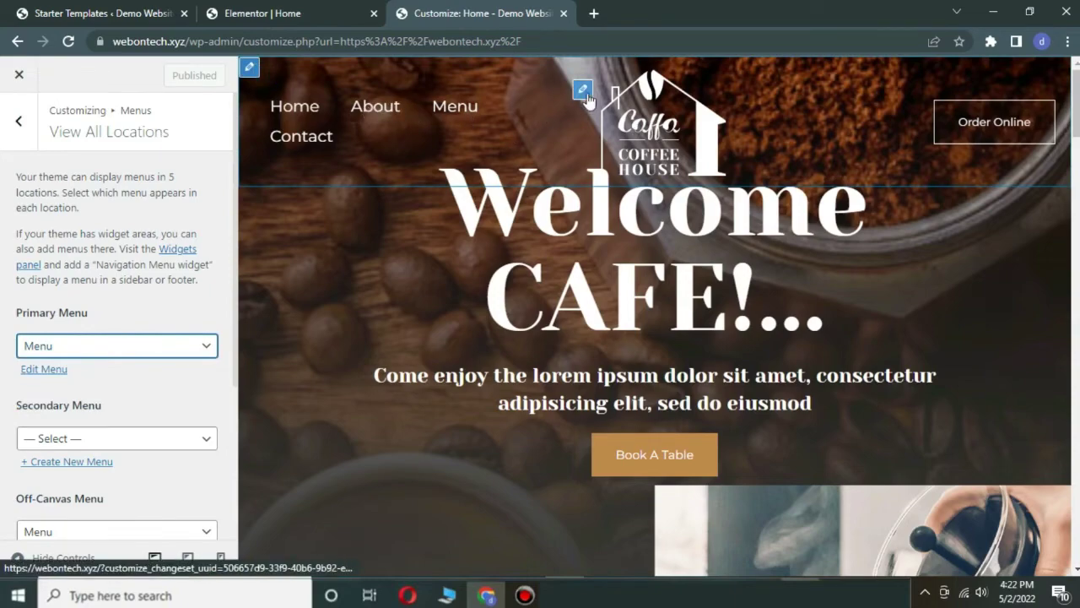
left_click(582, 91)
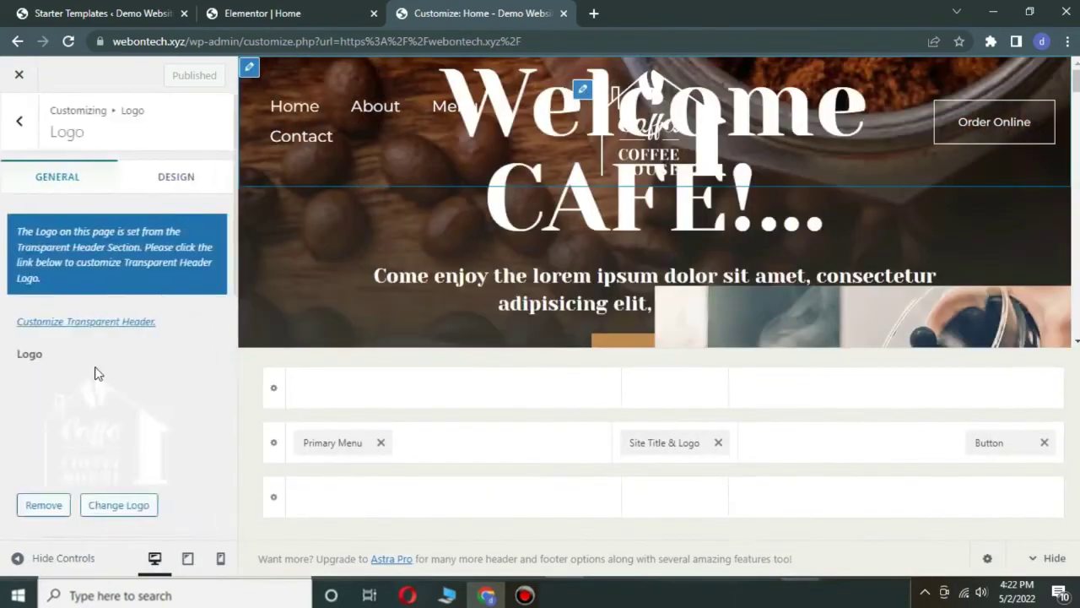
scroll(93, 379, "down", 3)
- Replace the header logo with bbq-free-img.png, skipping cropping
left_click(114, 233)
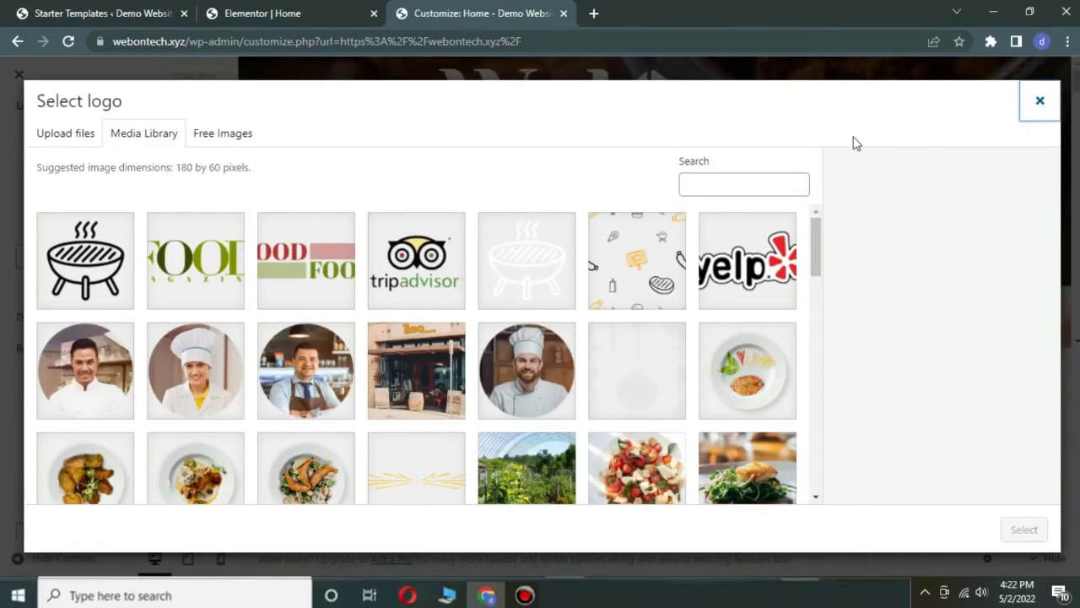
left_click(533, 256)
left_click(1028, 529)
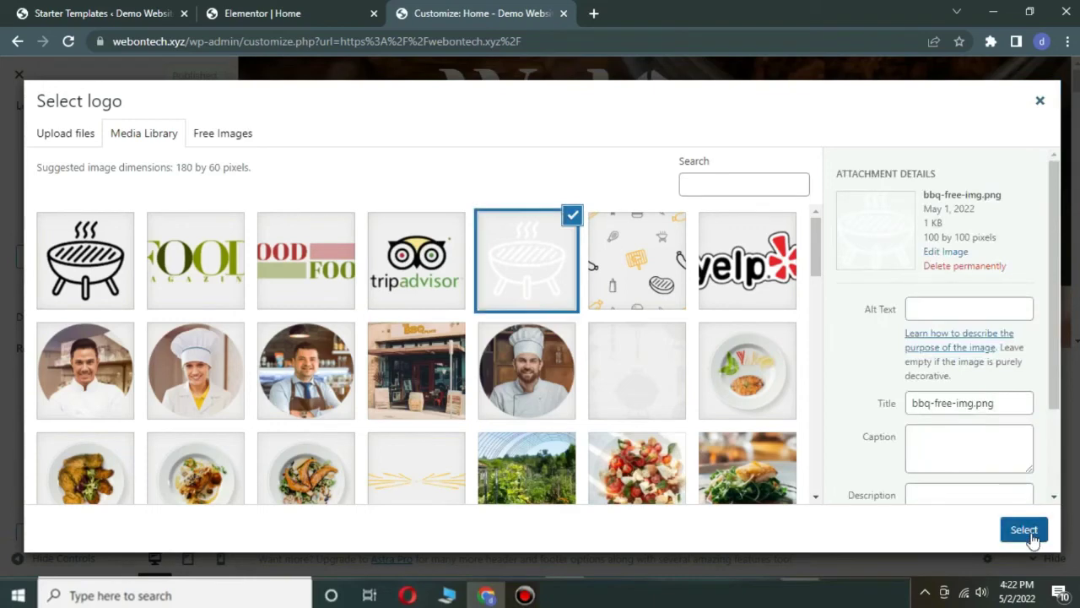
left_click(924, 530)
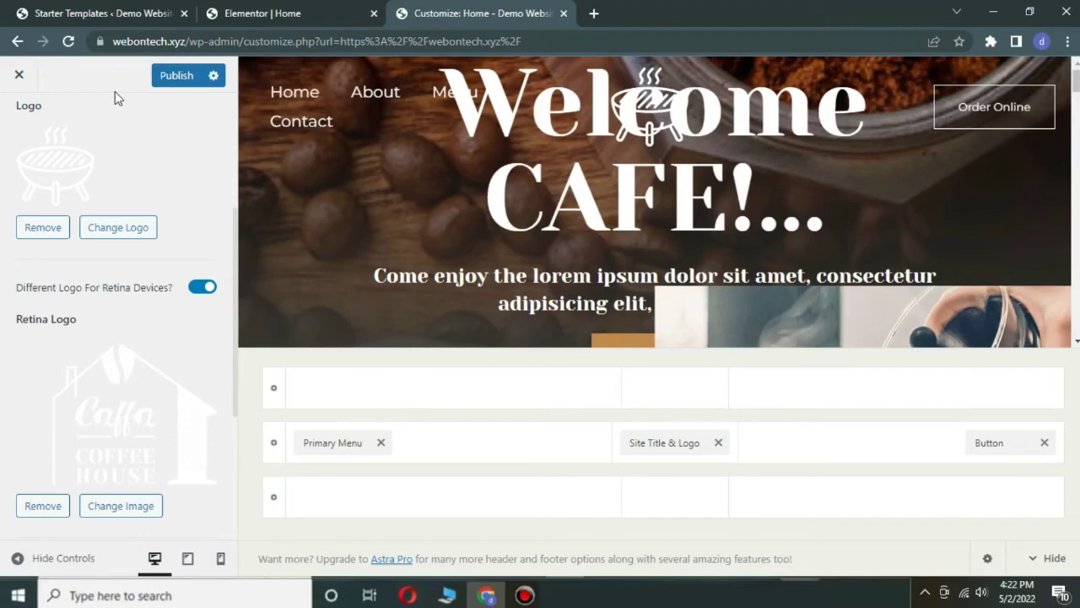
- Review the footer logo widget and footer menu items, then publish the Customizer changes
scroll(261, 138, "down", 5)
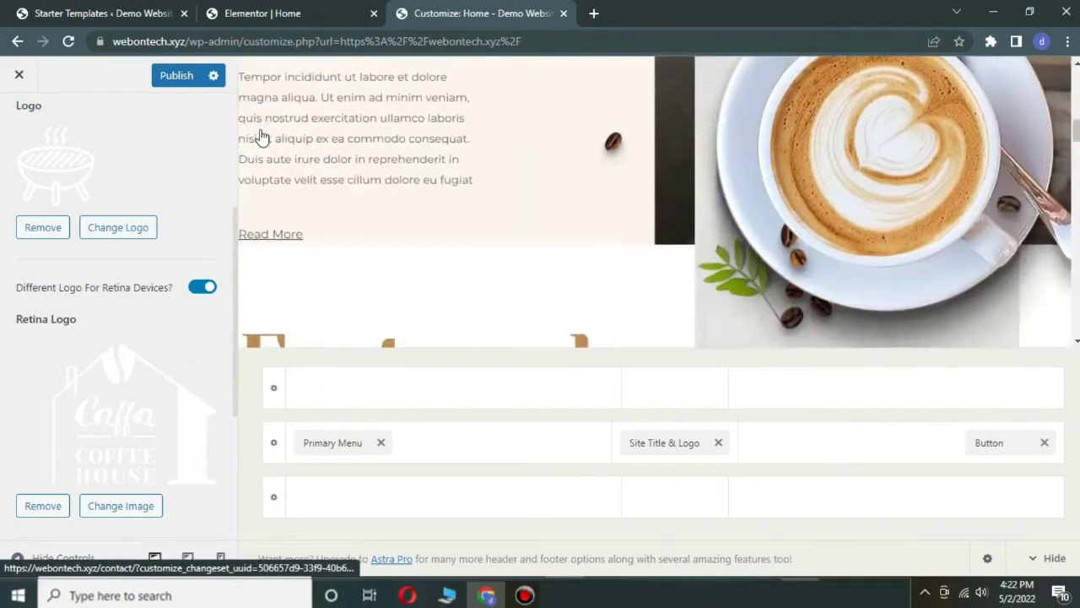
scroll(261, 135, "down", 15)
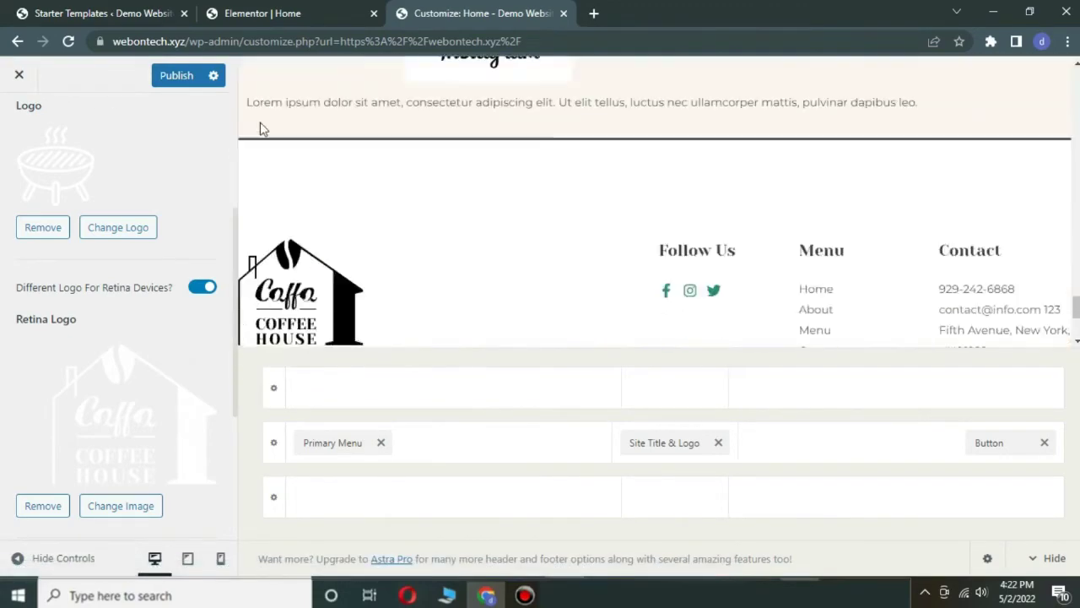
scroll(260, 131, "down", 3)
scroll(241, 160, "up", 2)
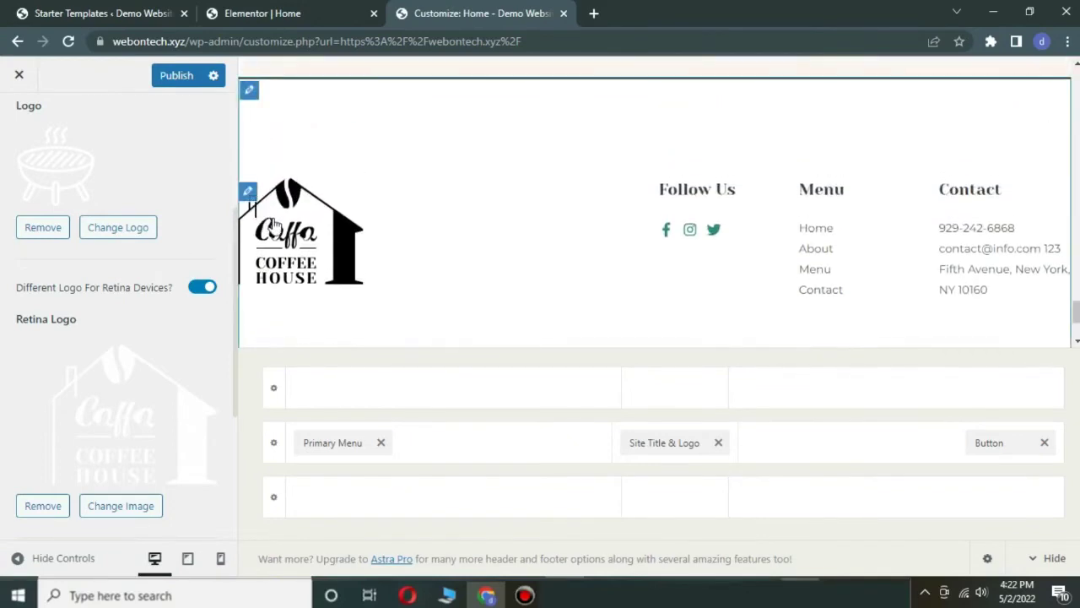
left_click(247, 192)
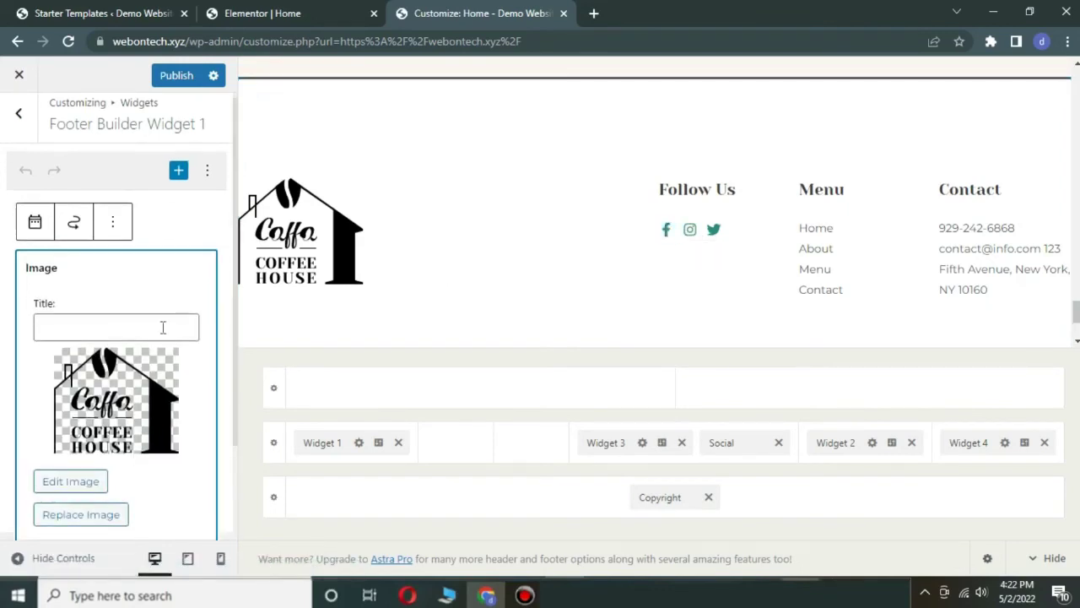
scroll(163, 328, "down", 2)
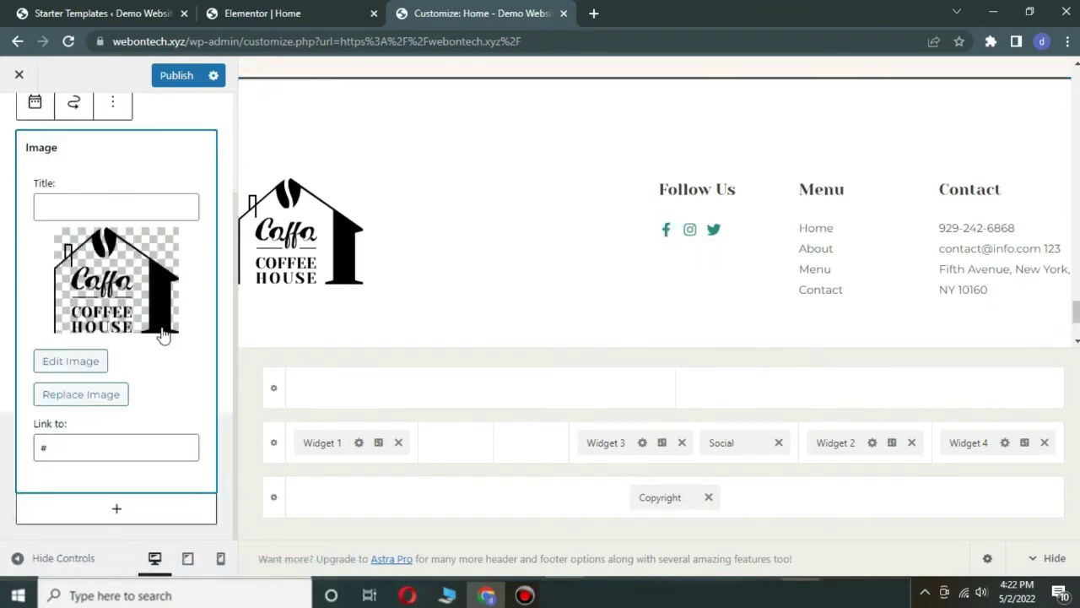
left_click(808, 189)
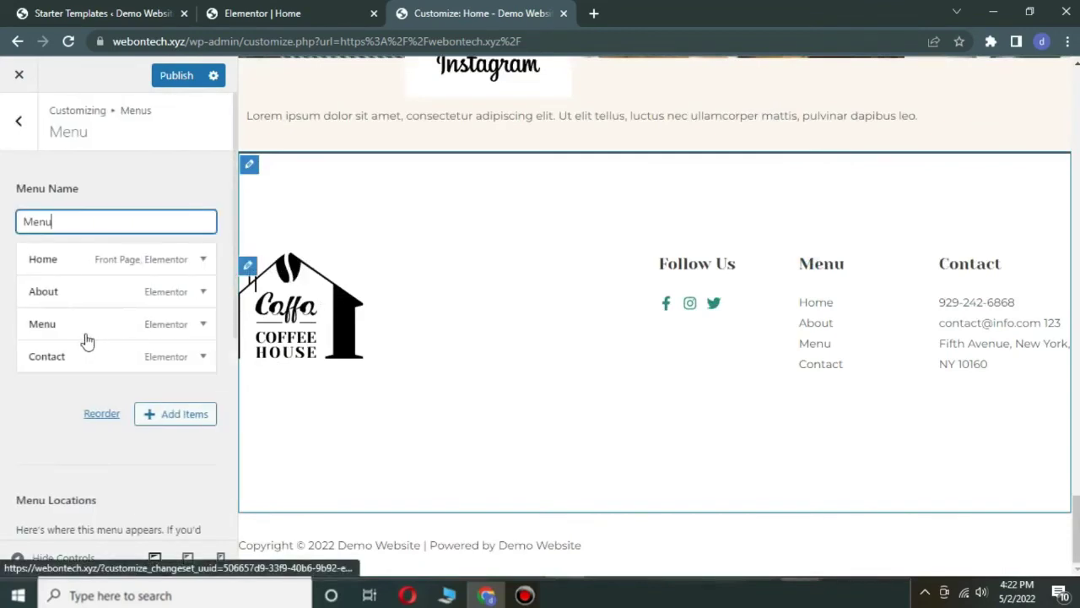
left_click(111, 291)
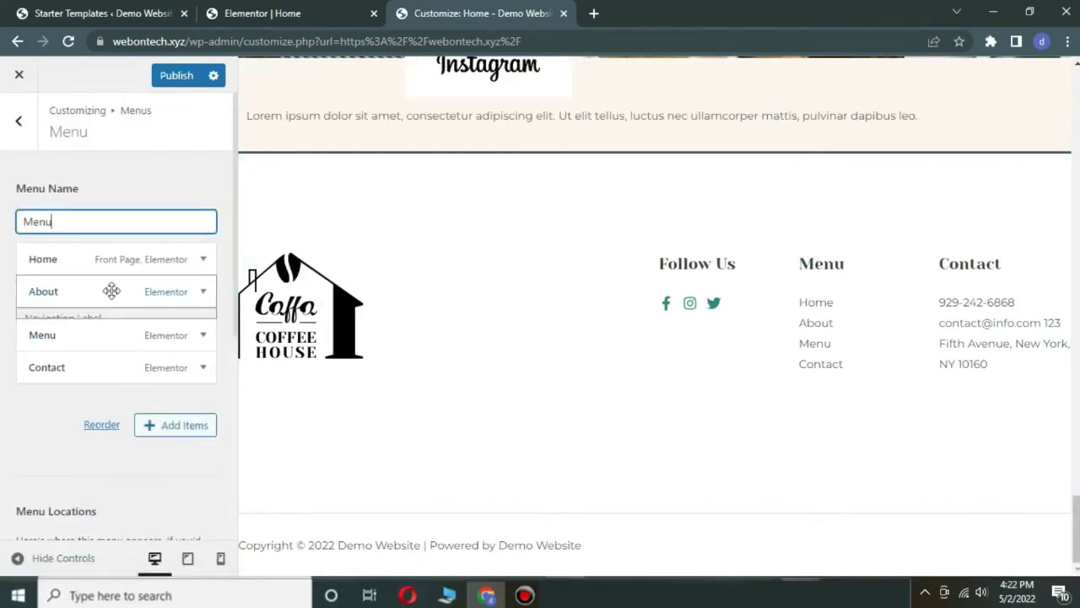
left_click(111, 291)
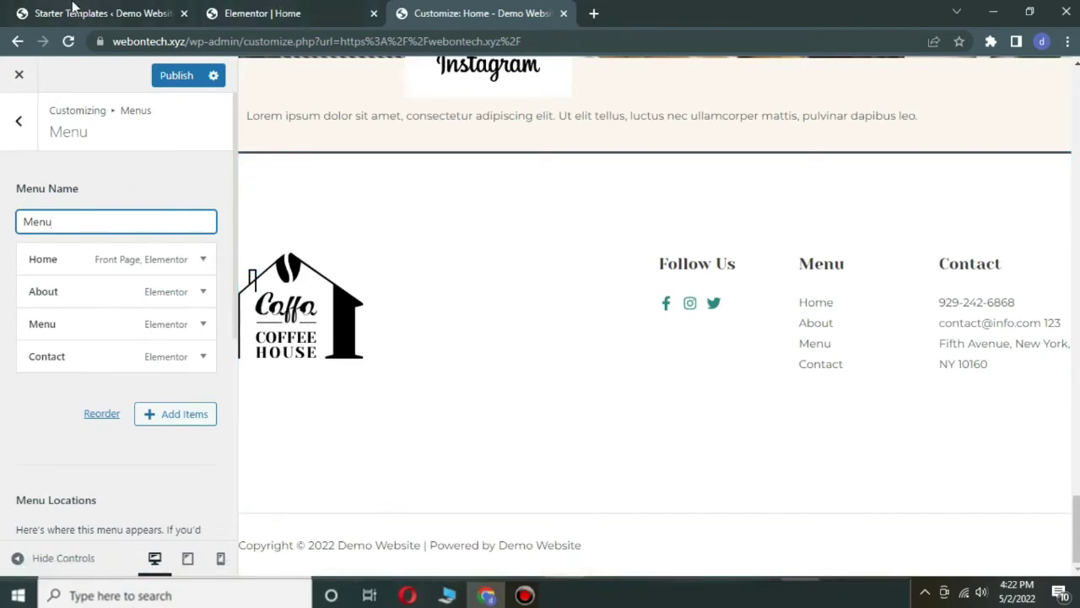
left_click(189, 75)
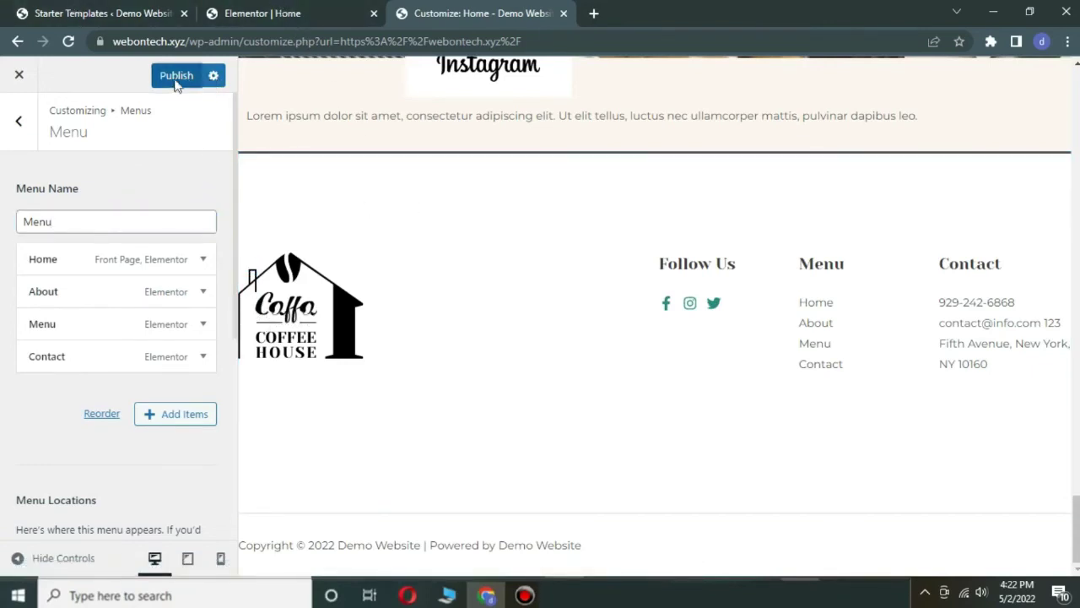
- Open a new tab and close the Customize, Elementor and Starter Templates tabs
left_click(593, 14)
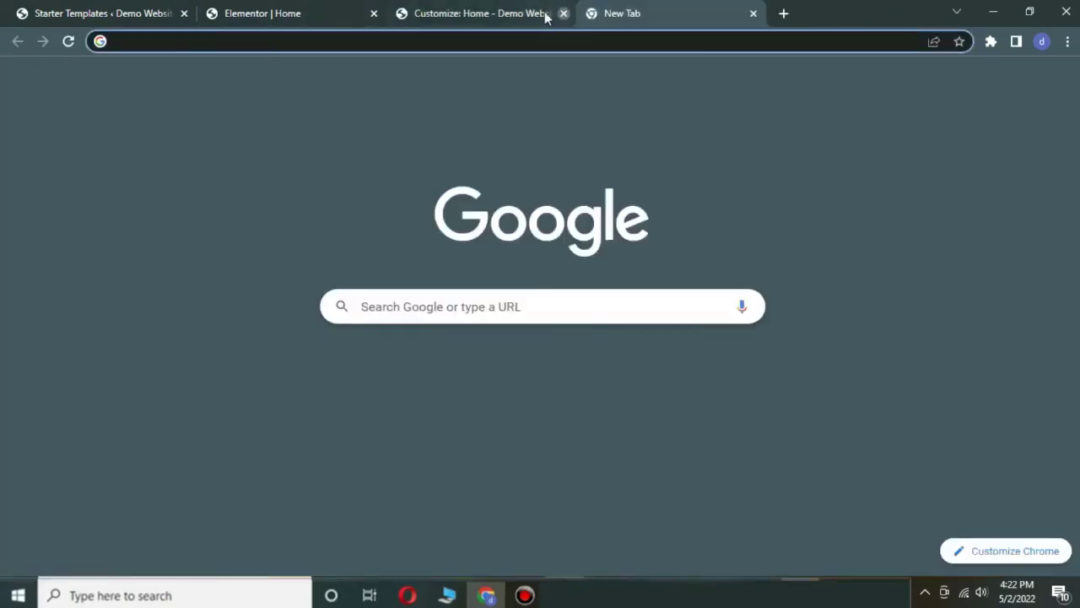
left_click(563, 13)
left_click(372, 14)
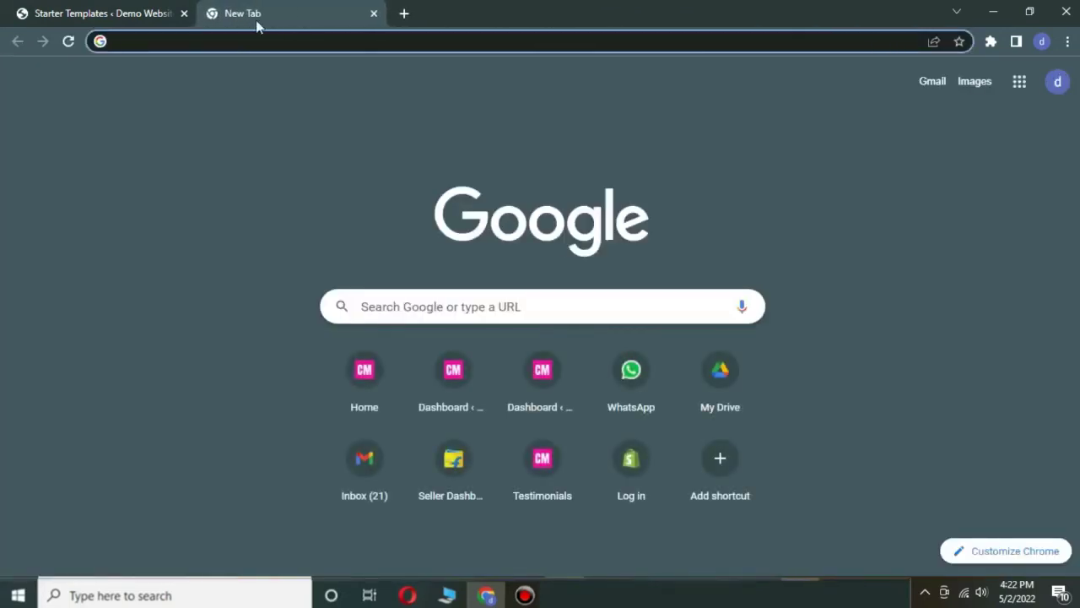
left_click(184, 14)
- Load the live webontech.xyz homepage from the address bar
left_click(186, 42)
type("web")
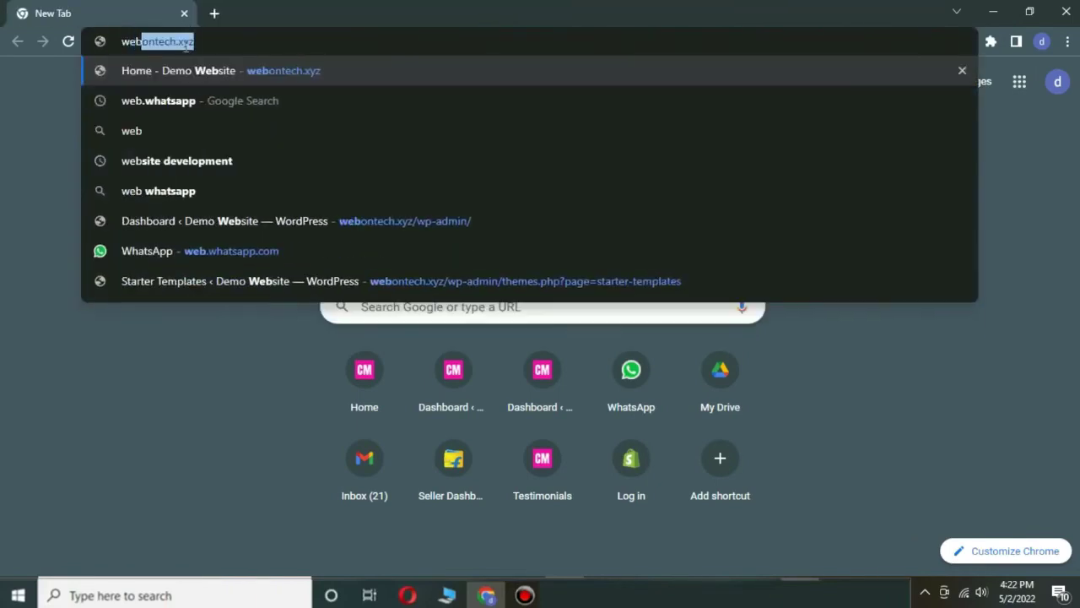
key("Return")
mouse_move(50, 103)
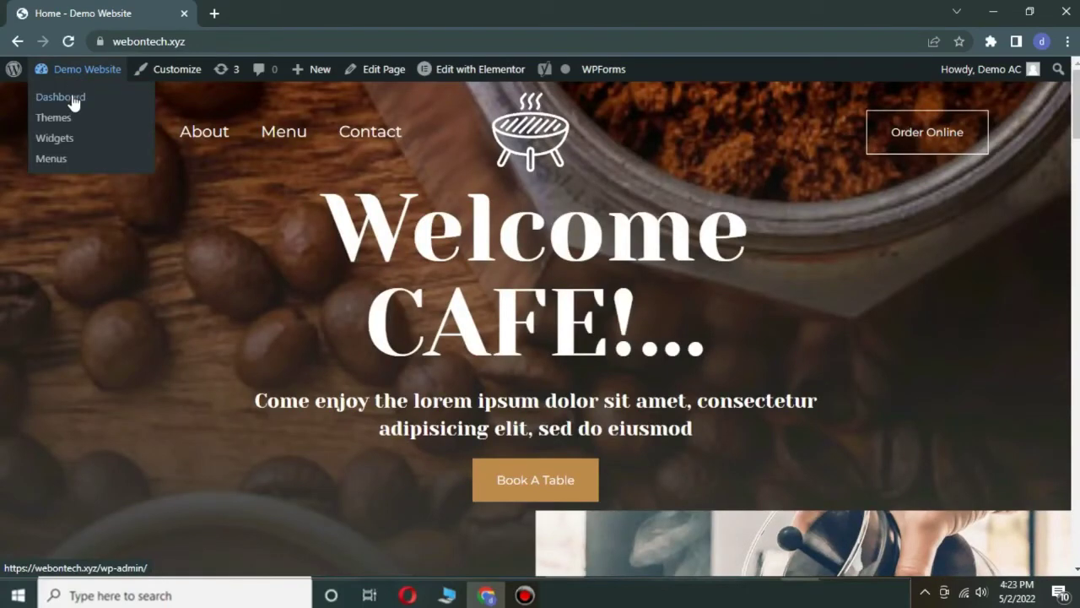
- From Pages > All Pages, open the About page's View link in a new tab
left_click(71, 100)
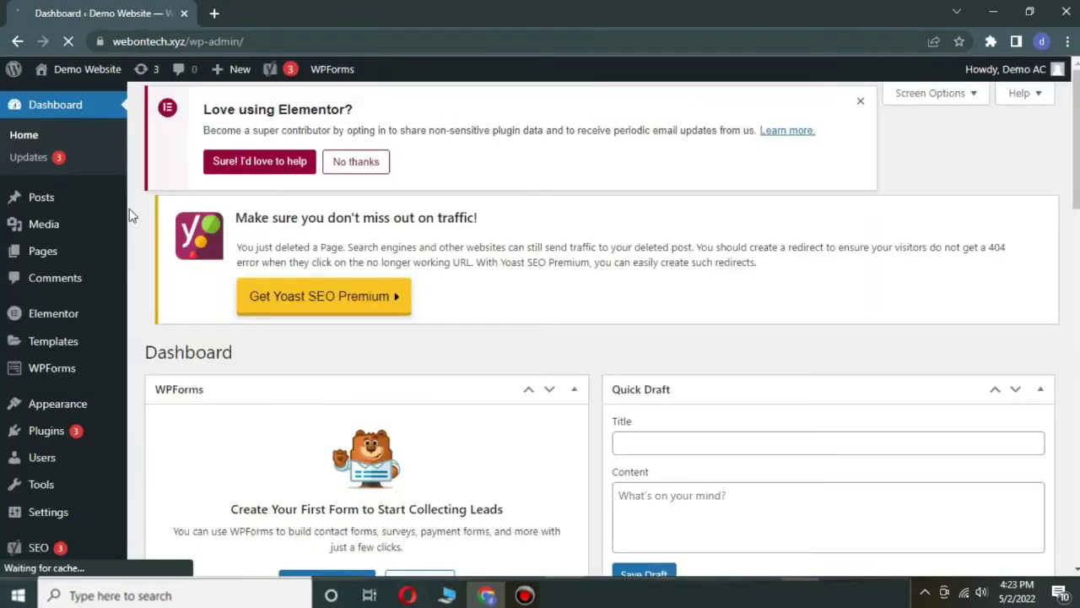
mouse_move(84, 232)
mouse_move(91, 255)
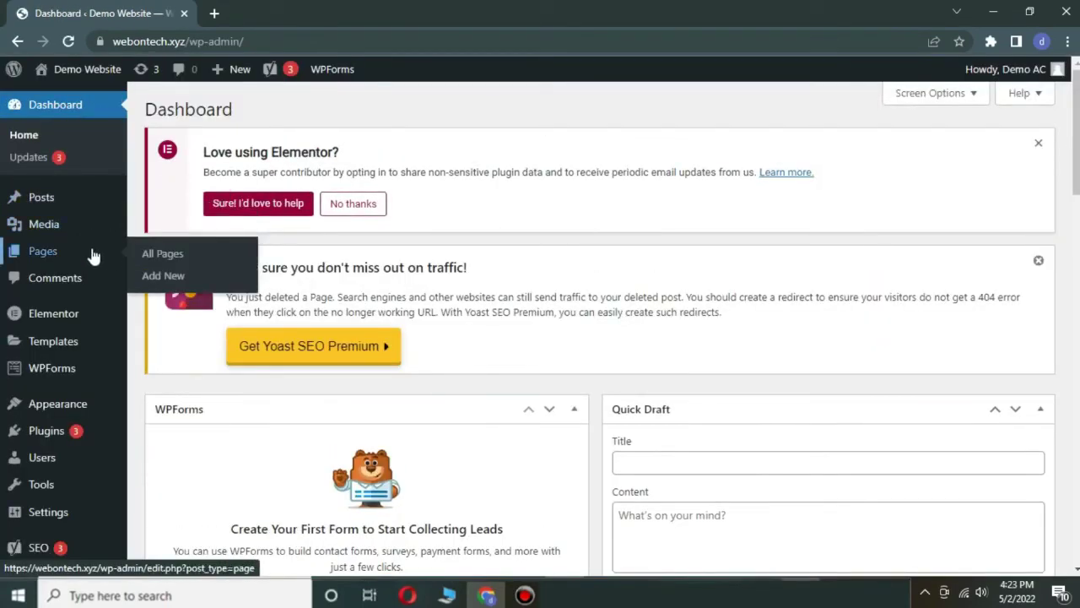
left_click(162, 267)
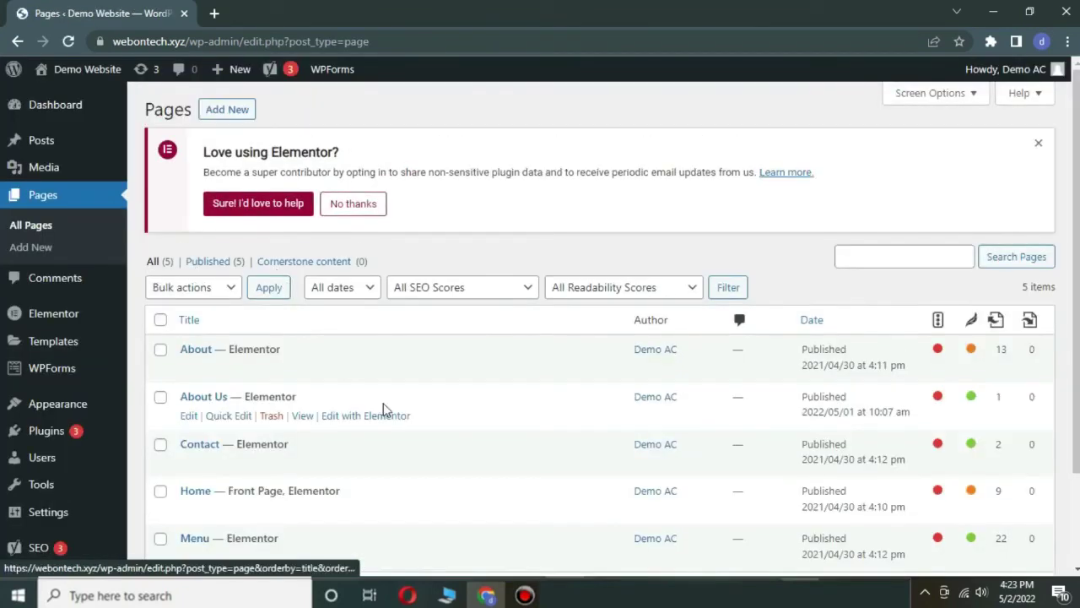
mouse_move(237, 368)
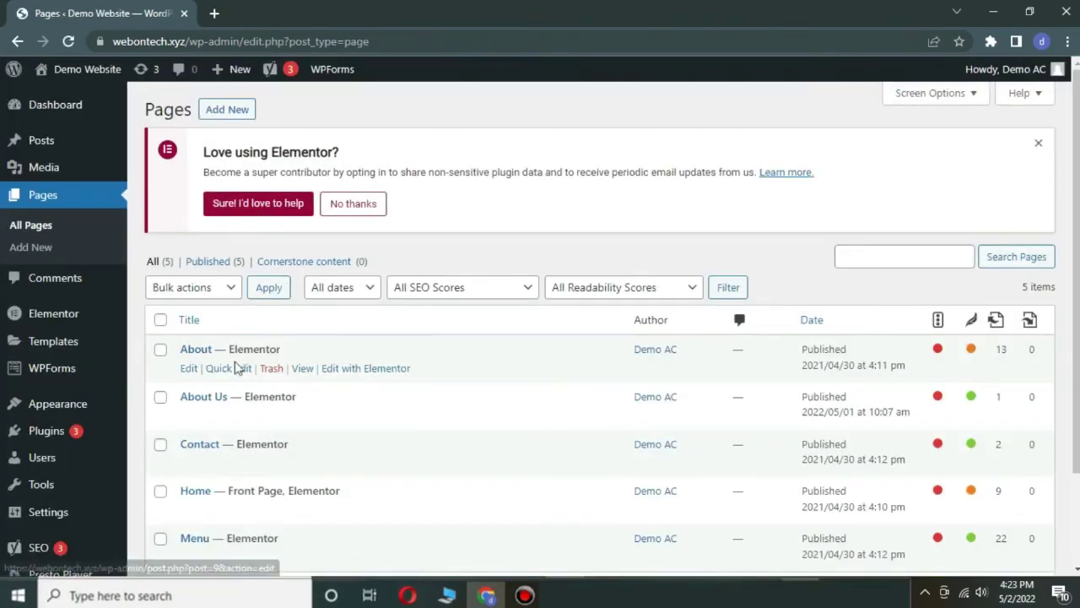
right_click(304, 377)
left_click(346, 384)
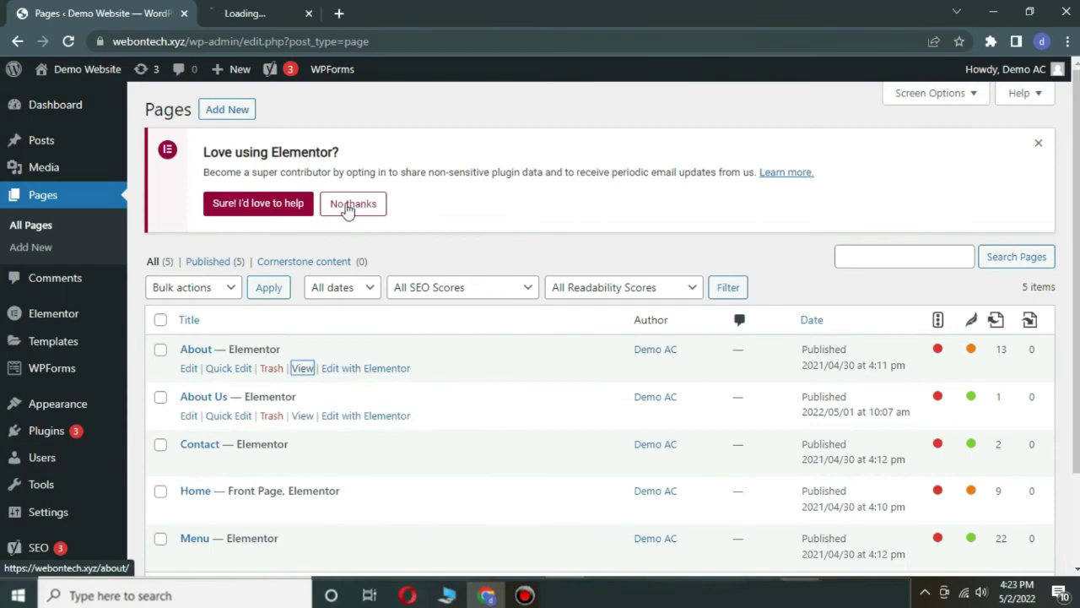
left_click(269, 10)
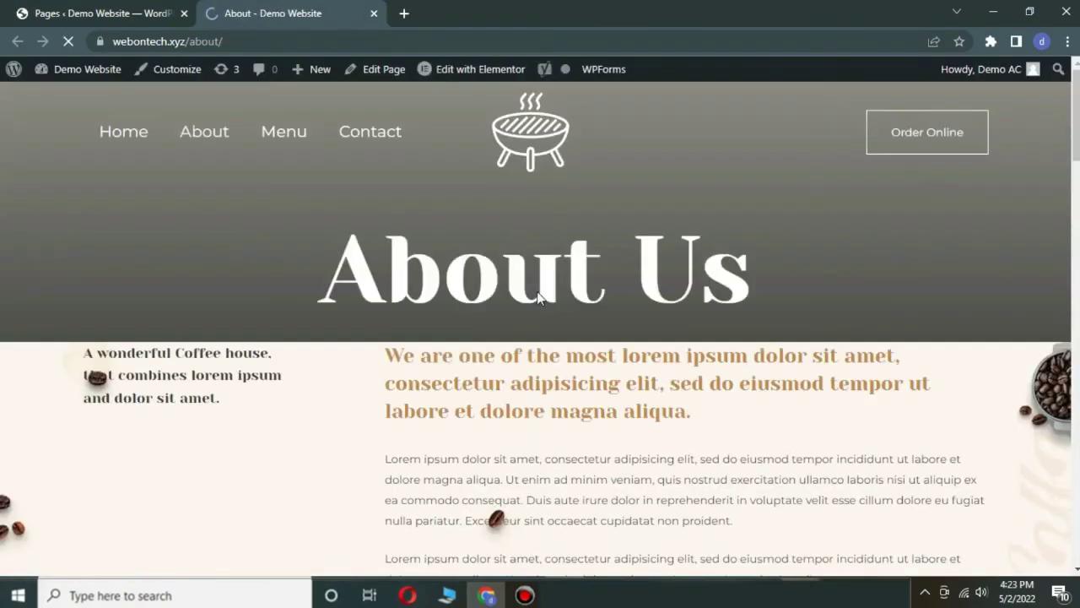
- Scroll through the live About Us page's coffee-house introduction
scroll(538, 291, "down", 1)
scroll(538, 291, "down", 15)
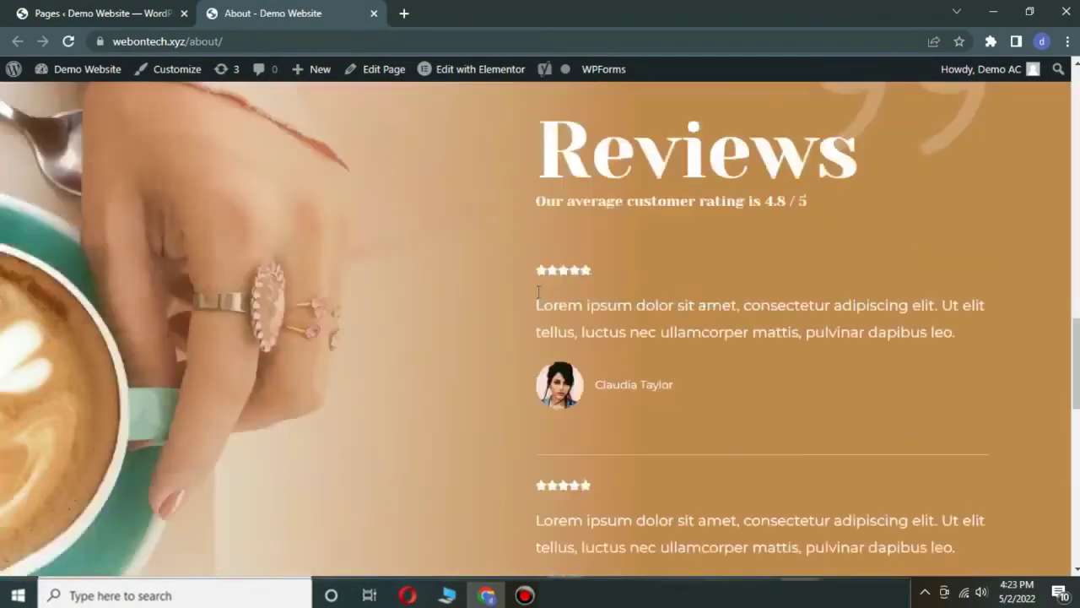
scroll(538, 291, "down", 3)
scroll(539, 291, "up", 18)
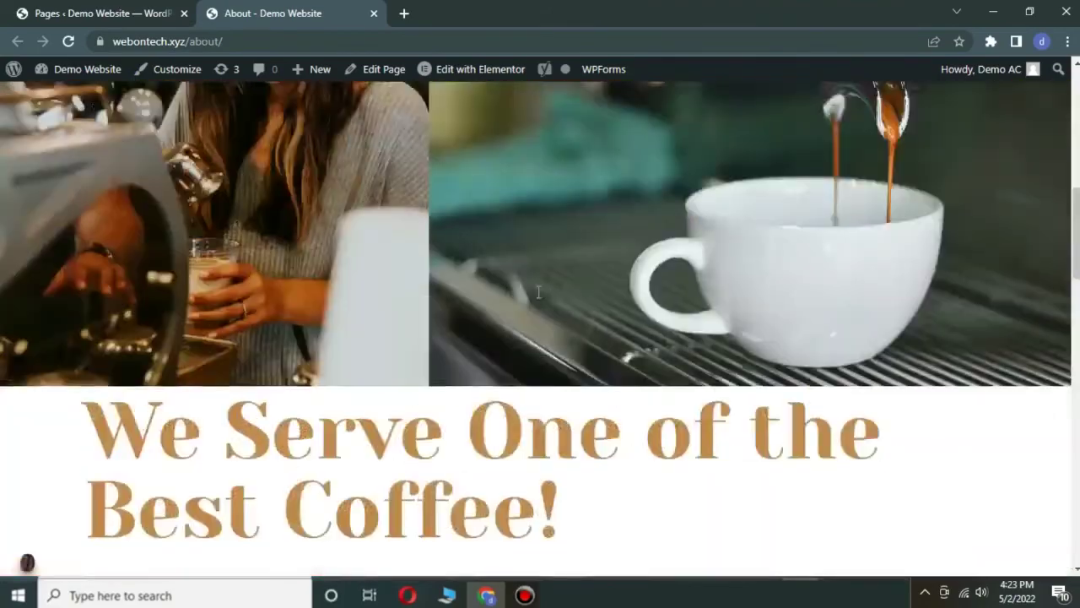
scroll(538, 291, "down", 4)
scroll(538, 291, "up", 4)
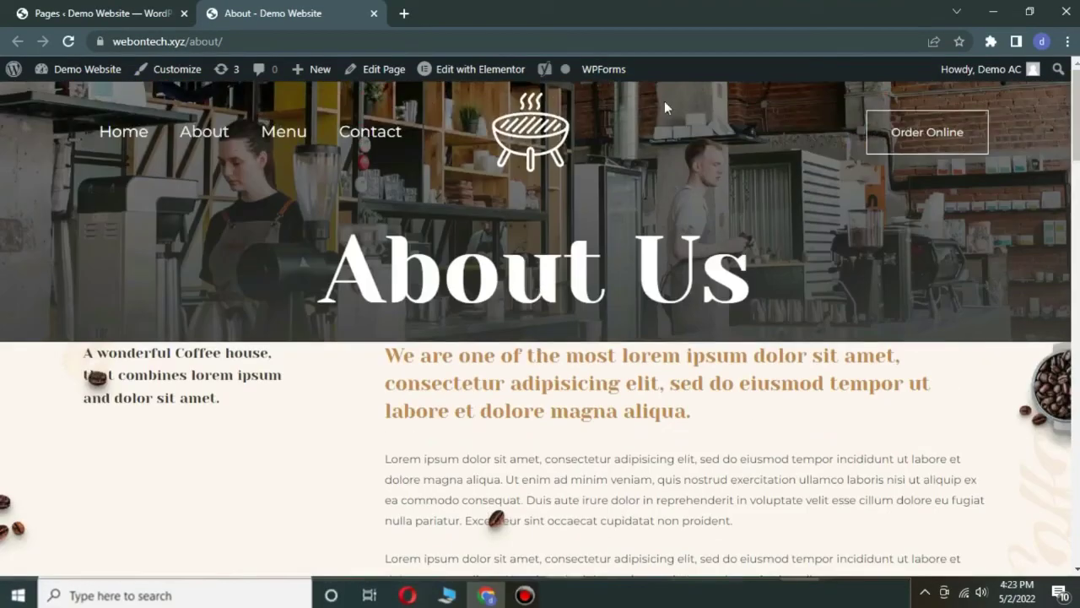
- Open the About page in Elementor and scroll its preview from the About Us hero to the footer
left_click(495, 74)
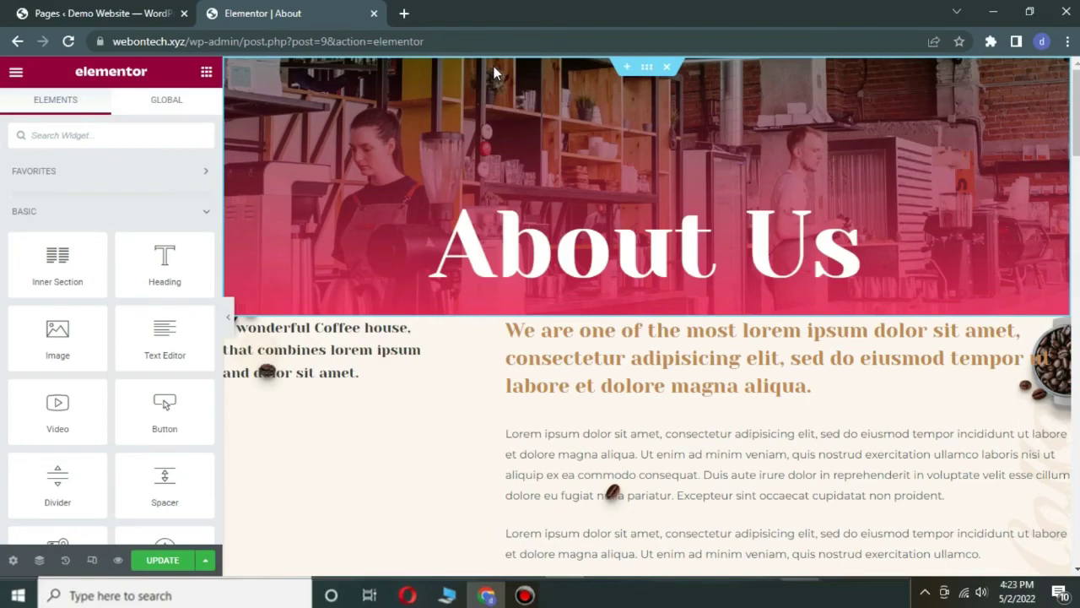
scroll(493, 72, "down", 12)
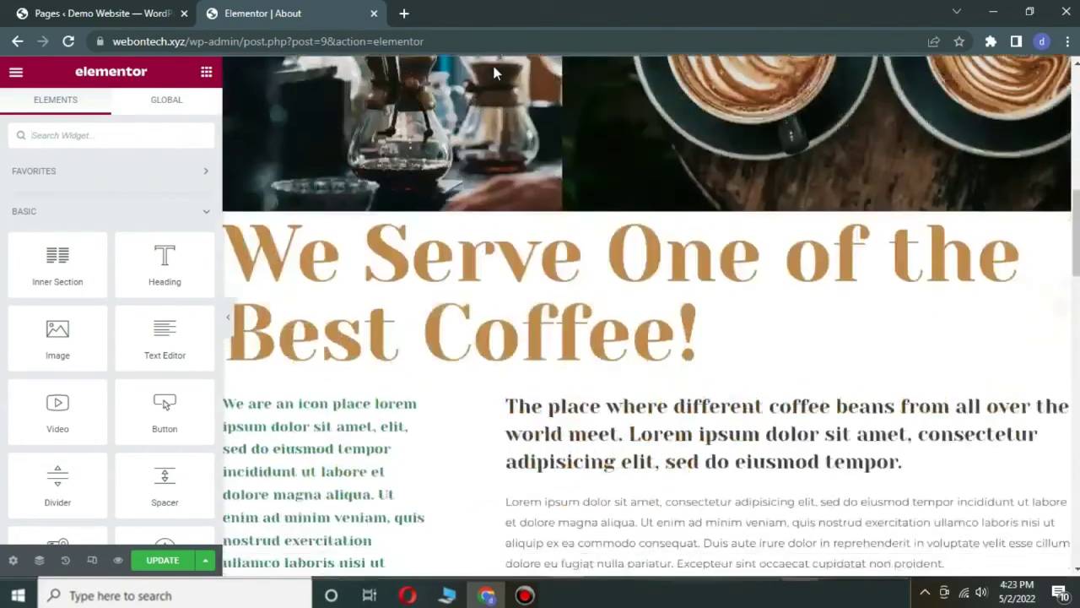
scroll(495, 66, "down", 15)
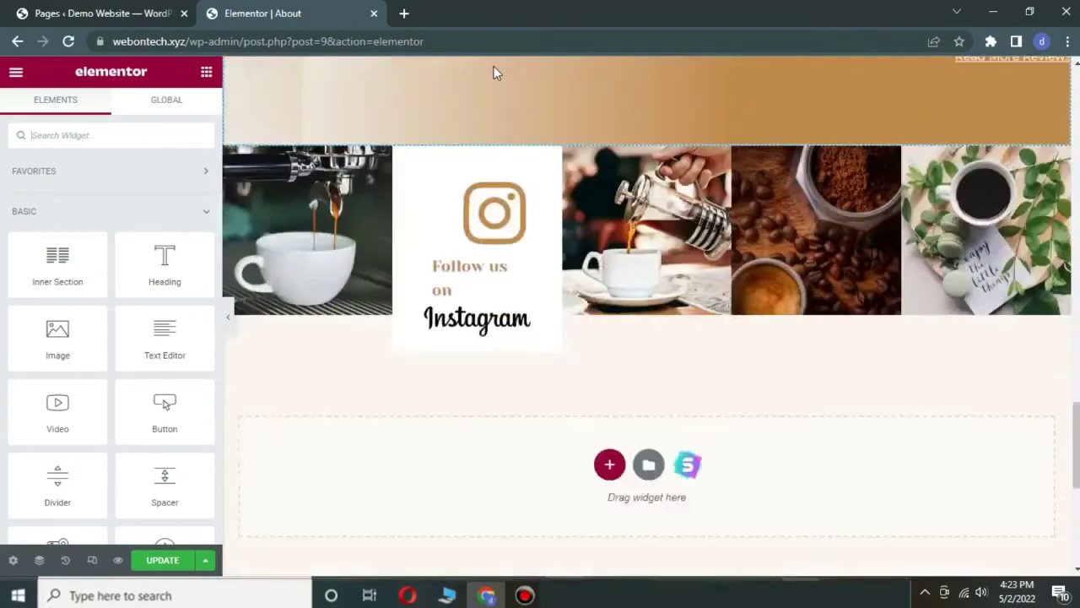
scroll(496, 73, "up", 20)
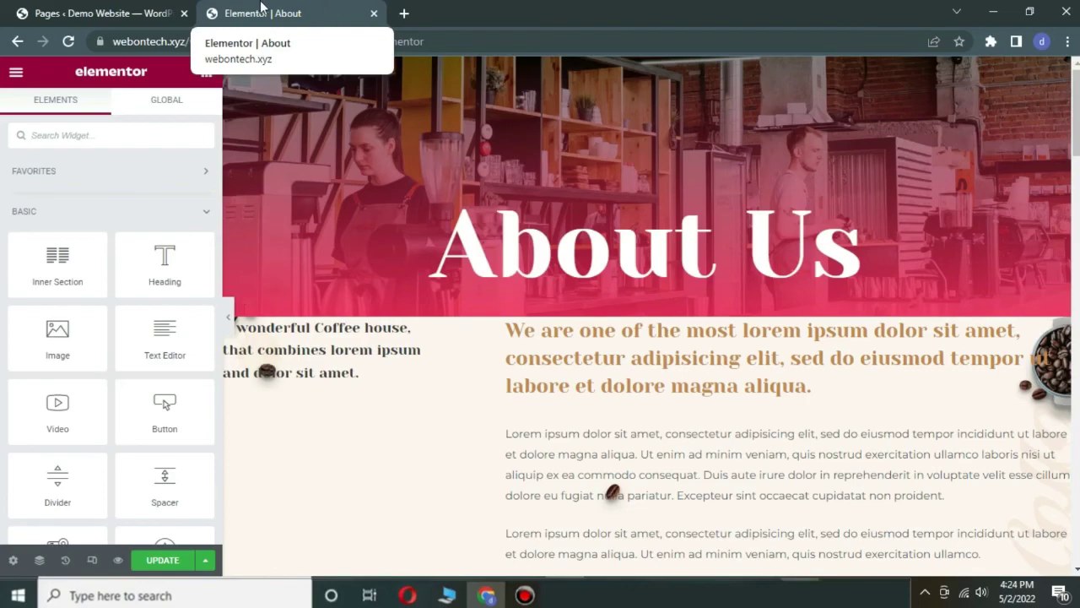
- Go from the pages list to the Appearance > Menus editor
left_click(118, 13)
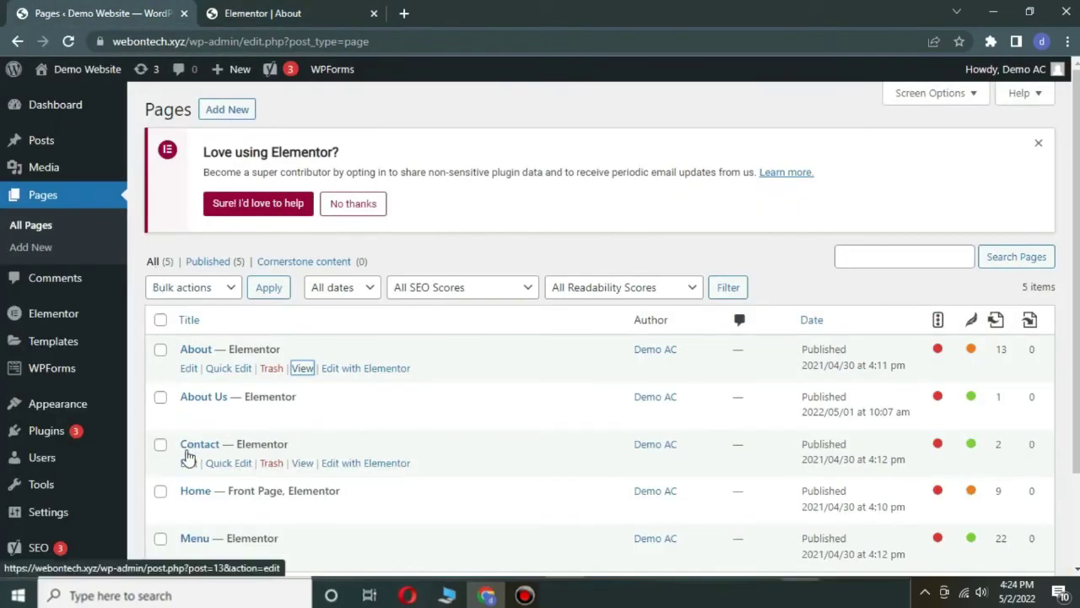
mouse_move(106, 408)
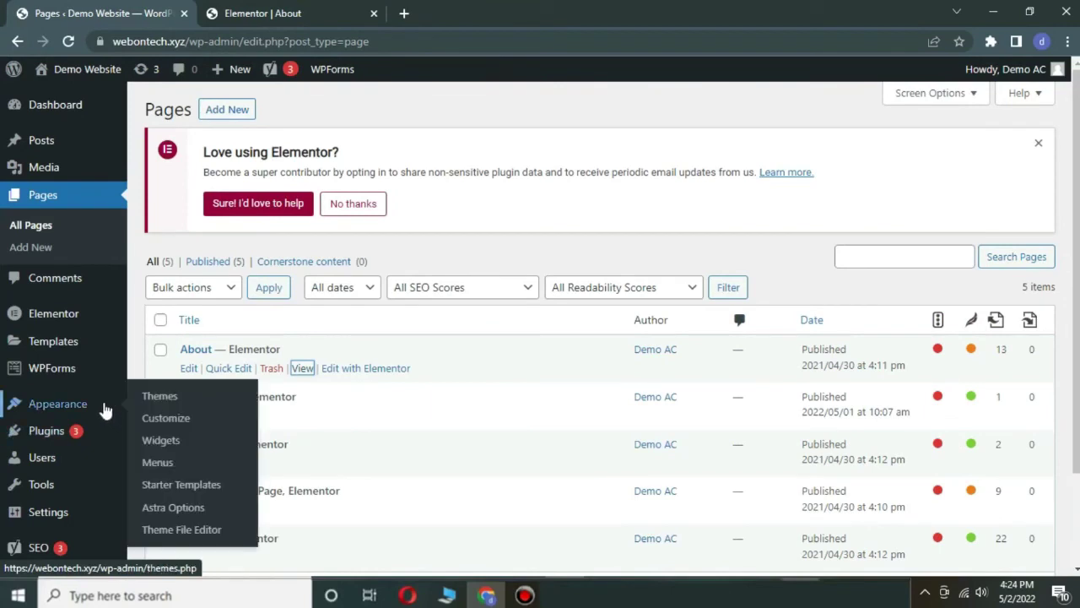
left_click(185, 470)
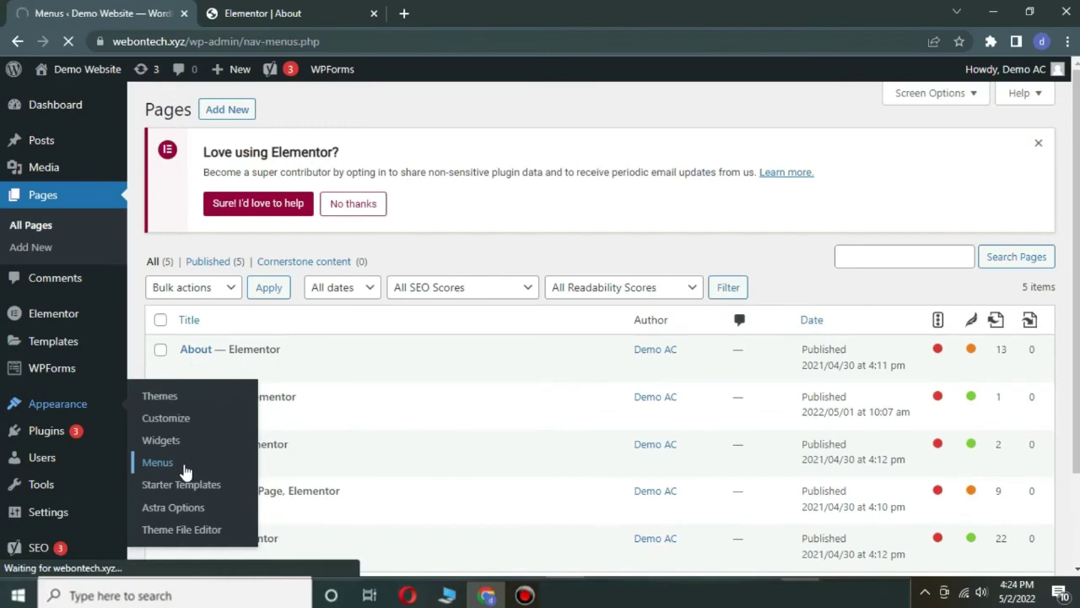
scroll(444, 455, "down", 3)
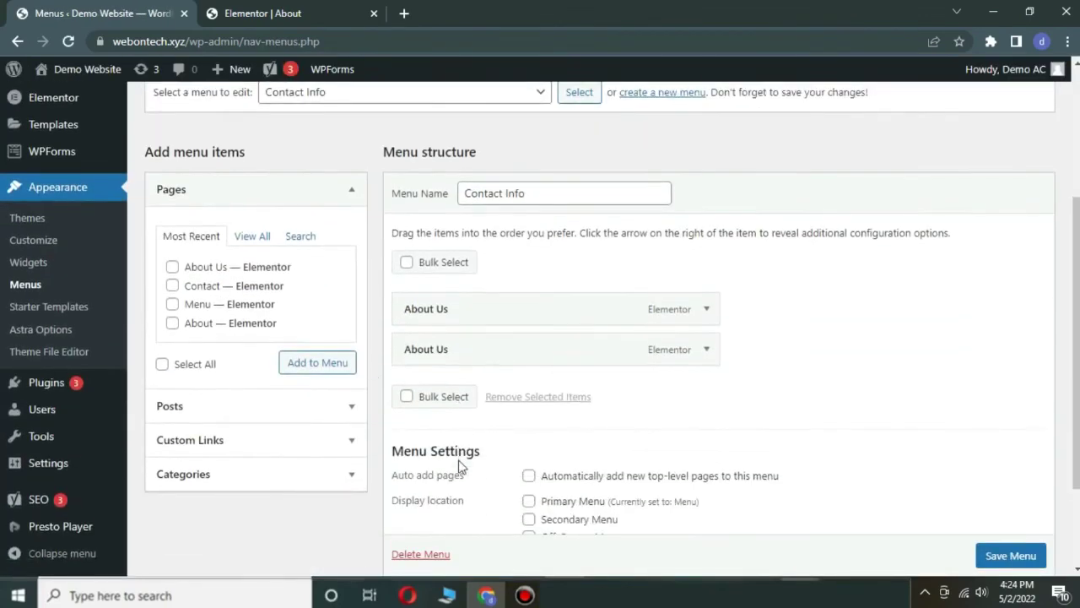
- Add the Contact, About Us, Menu and About pages to Contact Info and save the menu
left_click(172, 286)
left_click(173, 266)
left_click(172, 303)
left_click(172, 324)
left_click(338, 371)
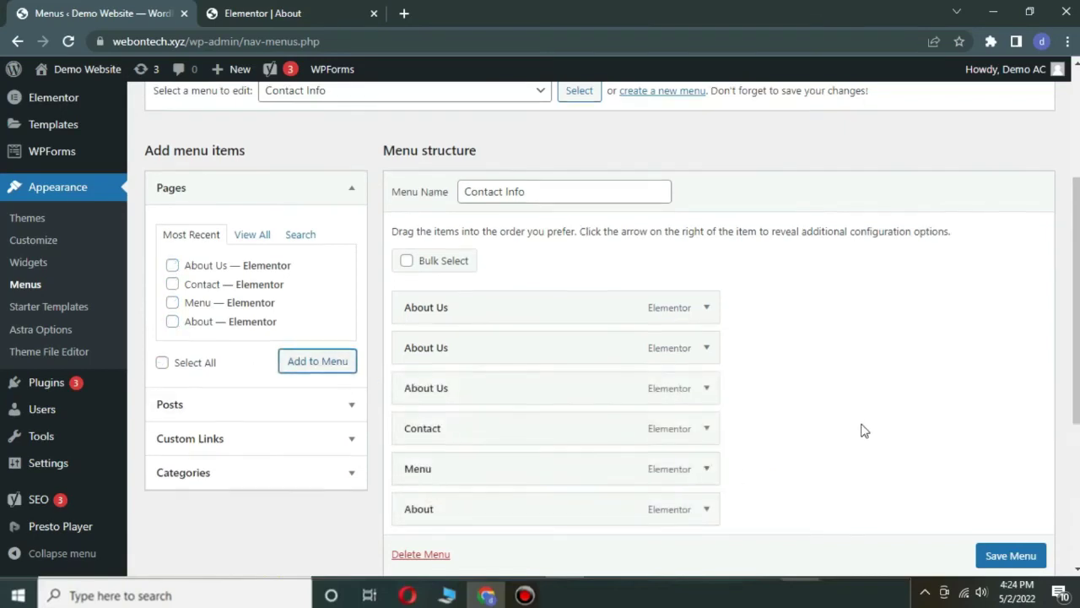
scroll(863, 430, "down", 1)
scroll(987, 557, "down", 1)
left_click(997, 556)
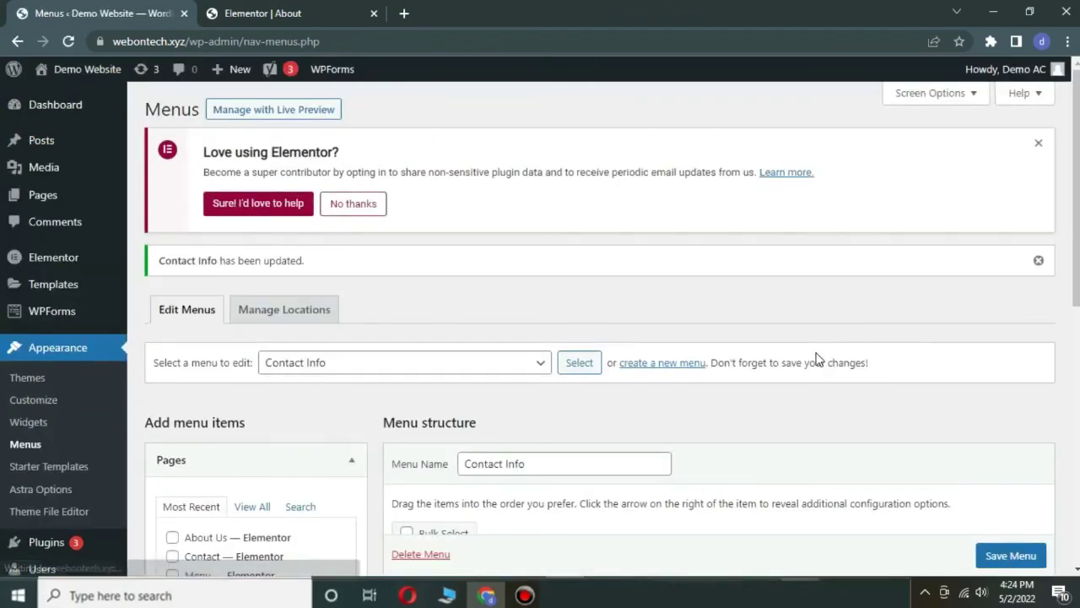
- Trim the Elementor tab's URL to webontech.xyz to load the live homepage
left_click(238, 9)
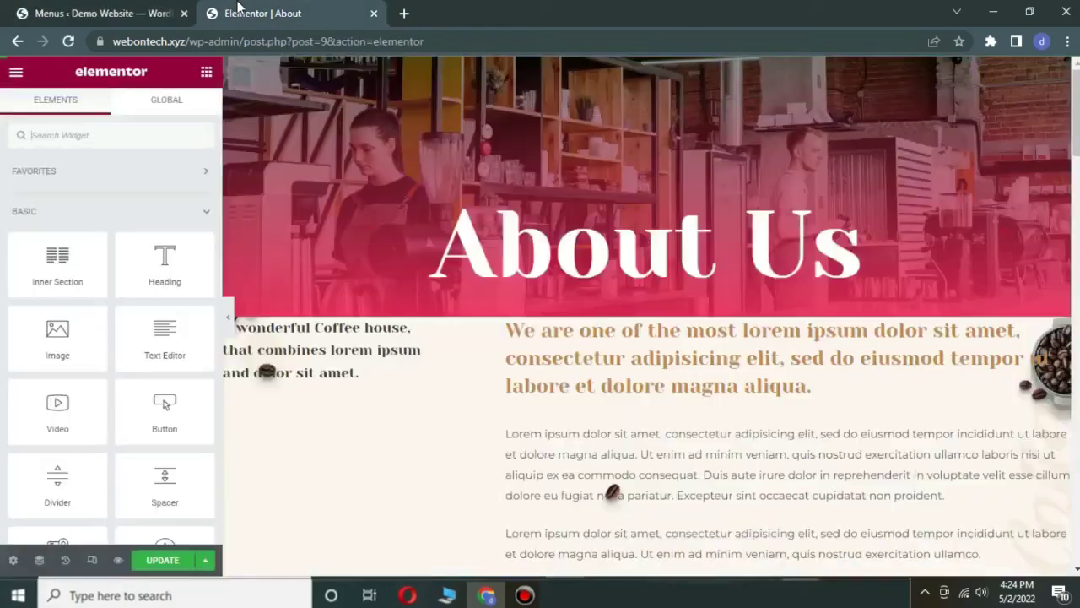
left_click(135, 10)
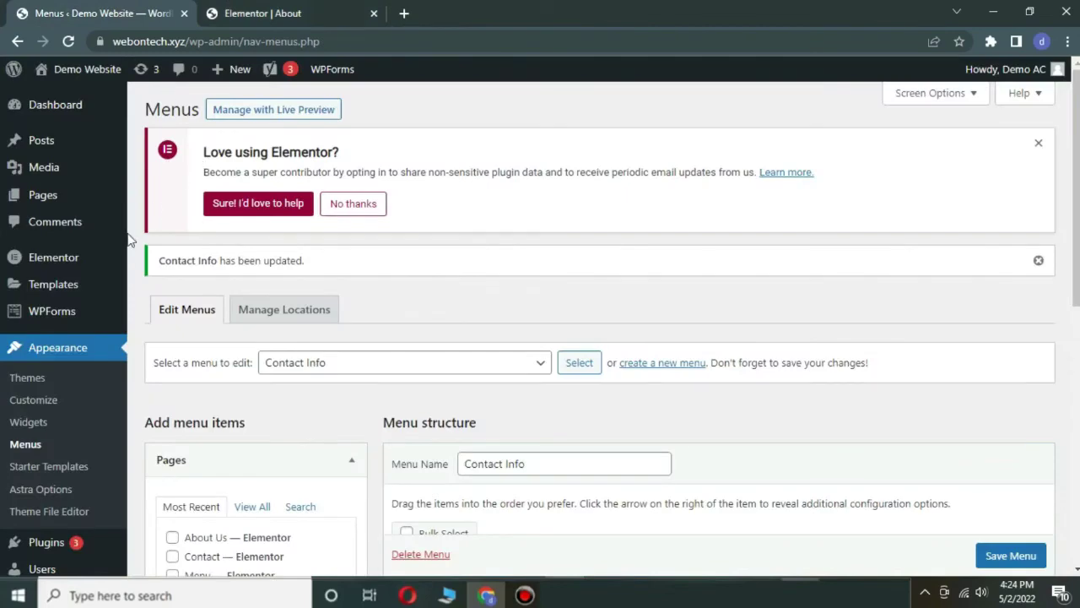
scroll(12, 329, "down", 2)
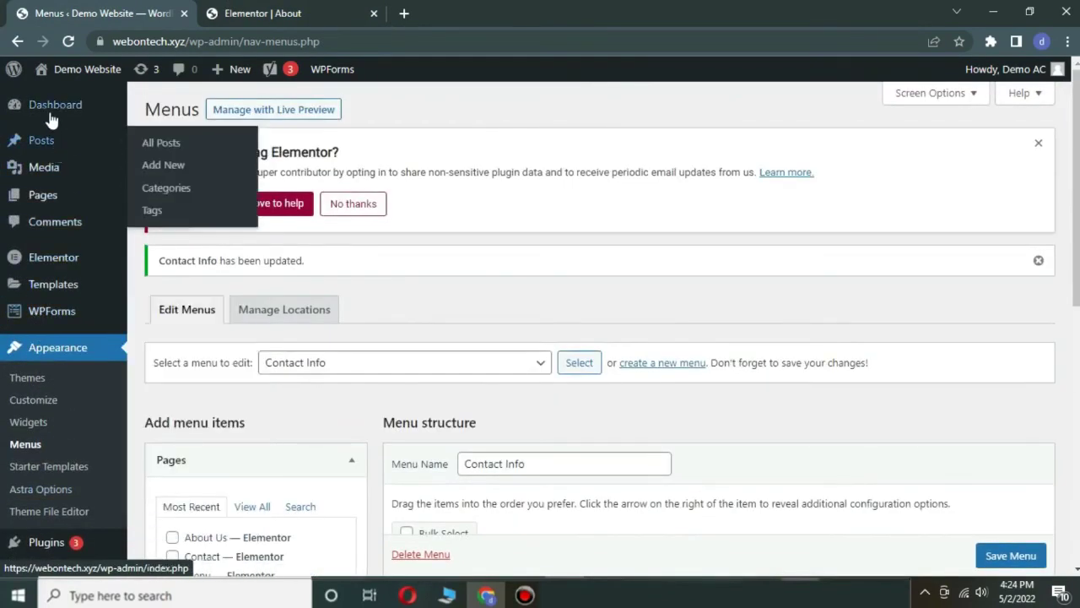
left_click(18, 115)
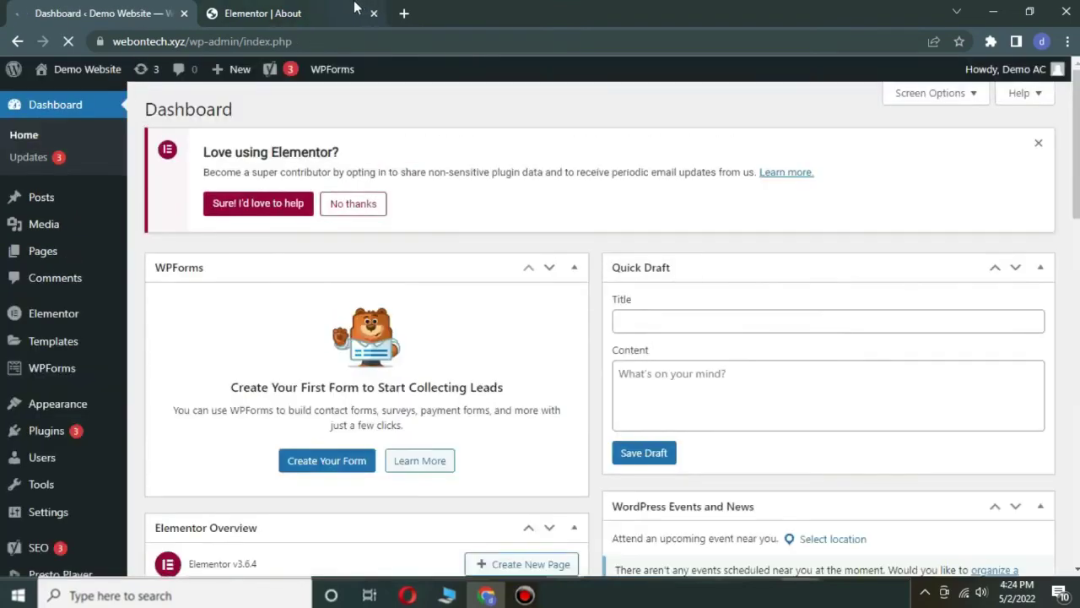
left_click(314, 11)
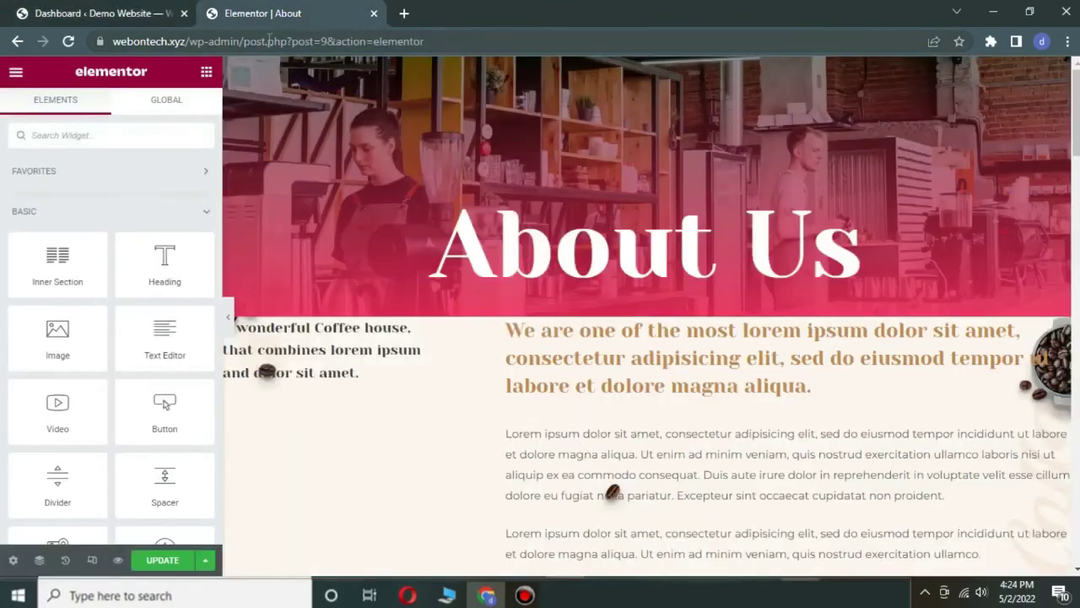
left_click_drag(190, 41, 524, 130)
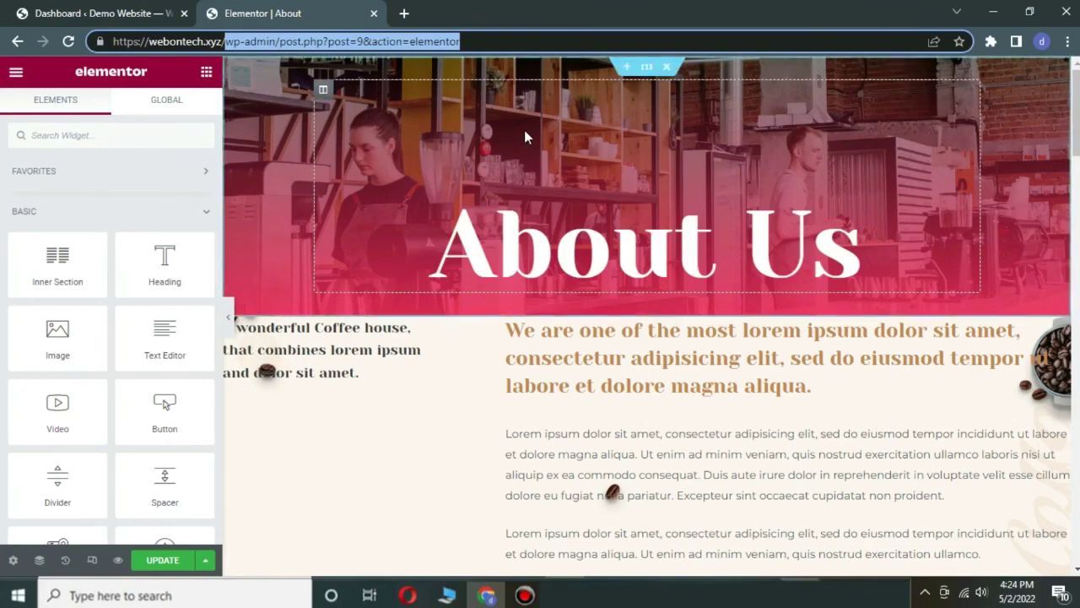
key("BackSpace")
key("Return")
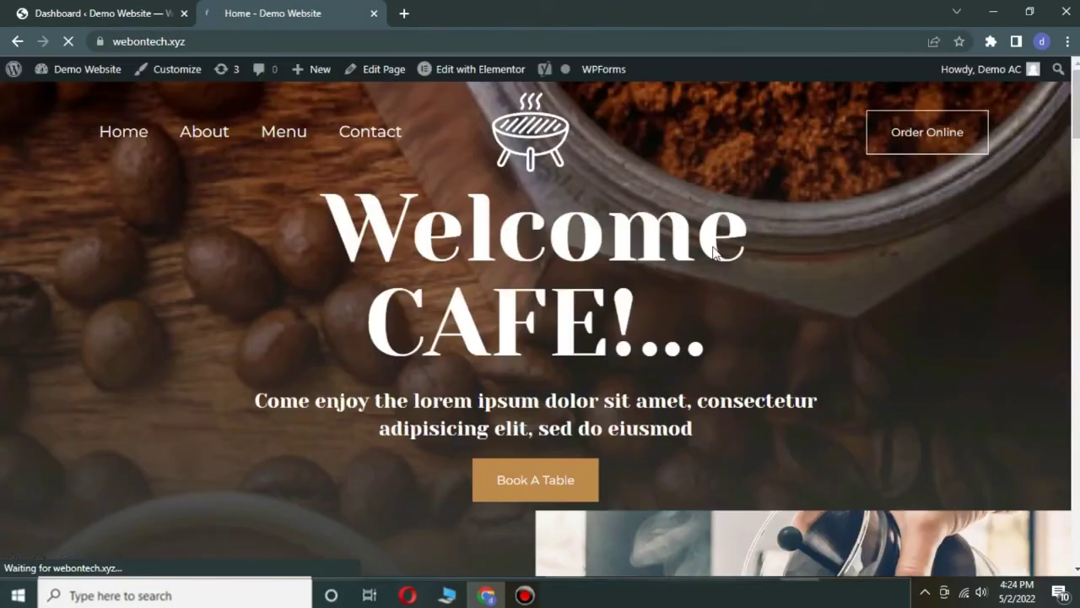
- Scroll the homepage from the Welcome CAFE hero down to the footer's Menu column
scroll(684, 338, "down", 15)
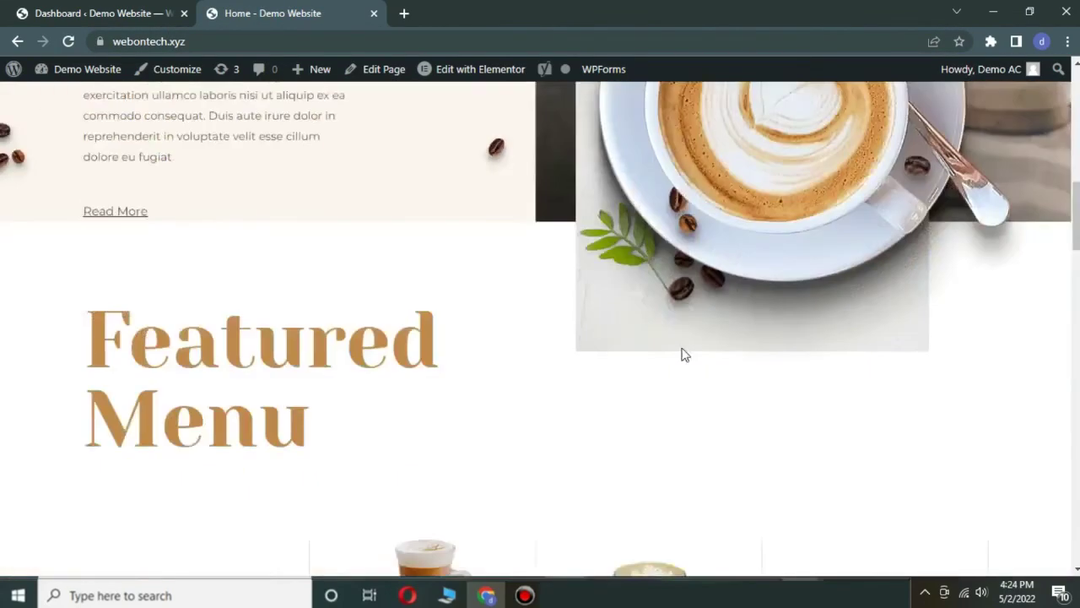
scroll(682, 349, "down", 12)
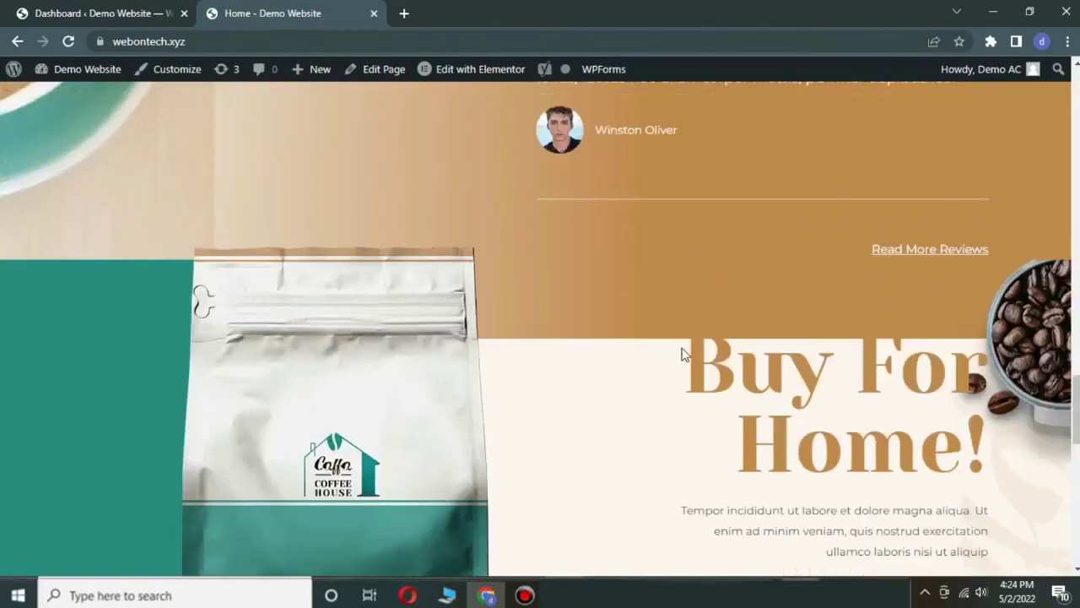
scroll(682, 349, "up", 3)
scroll(684, 354, "up", 3)
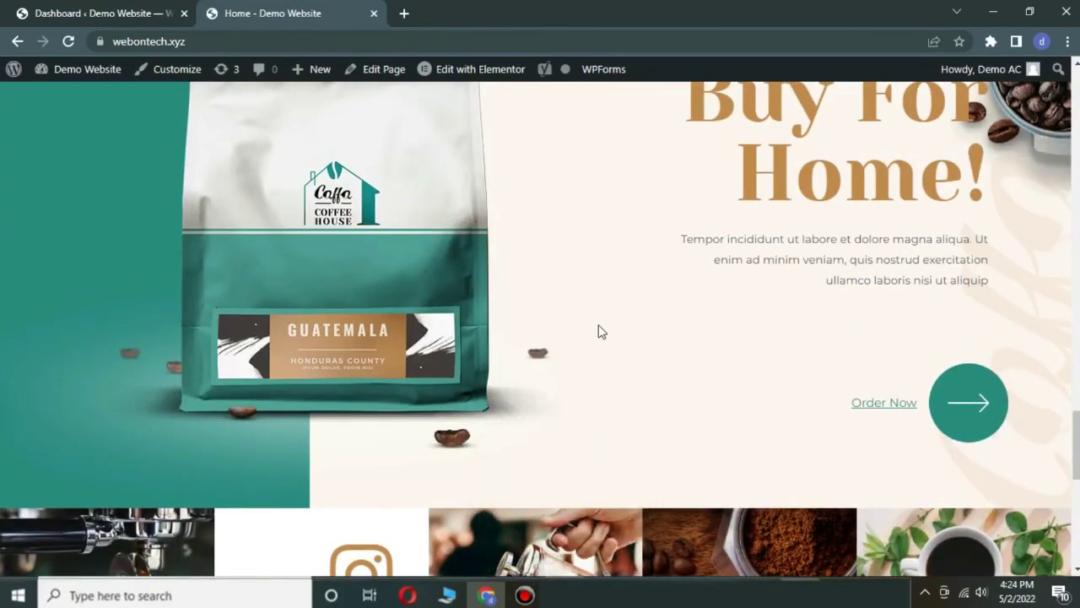
scroll(598, 331, "up", 15)
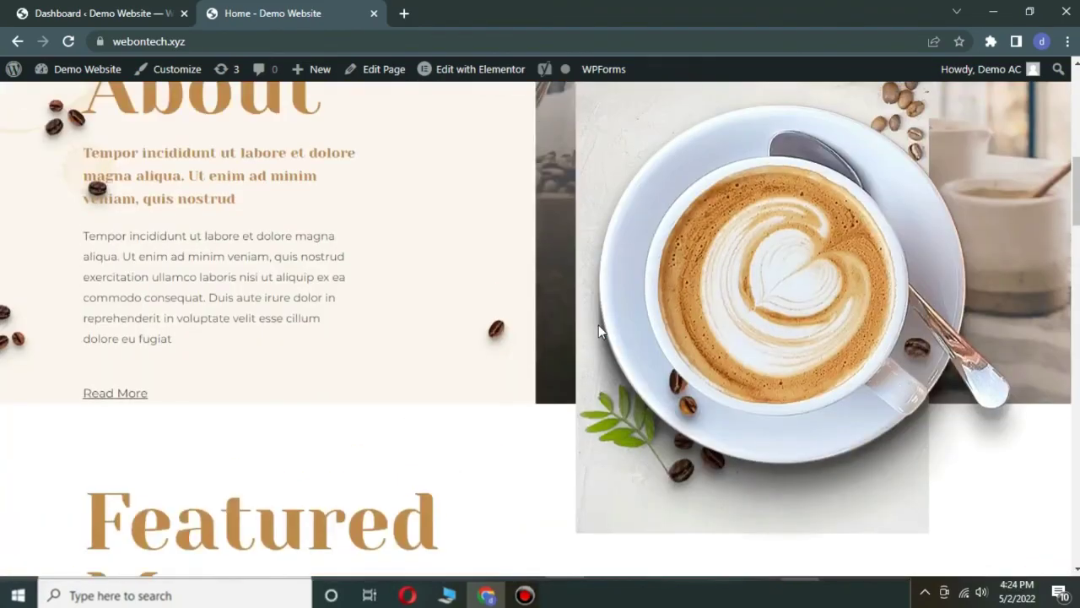
scroll(598, 325, "up", 5)
scroll(599, 325, "down", 8)
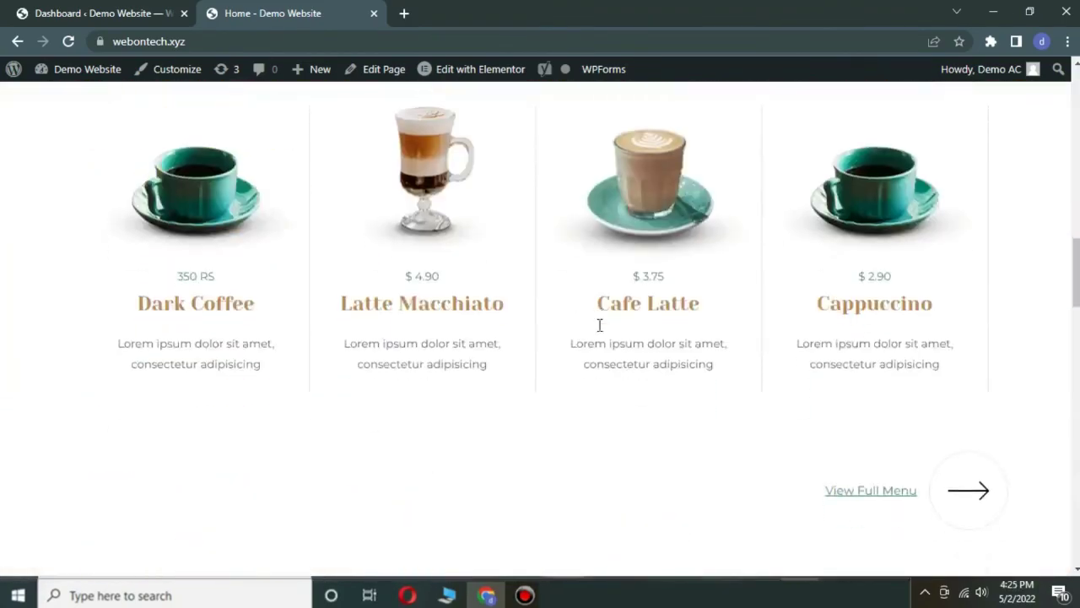
scroll(599, 325, "down", 12)
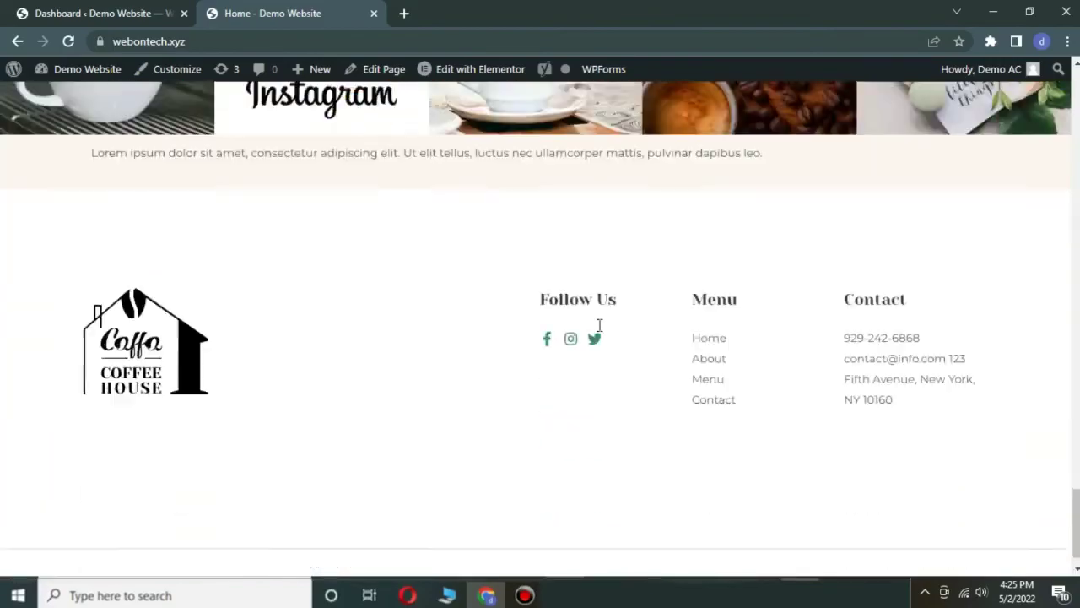
scroll(598, 323, "up", 10)
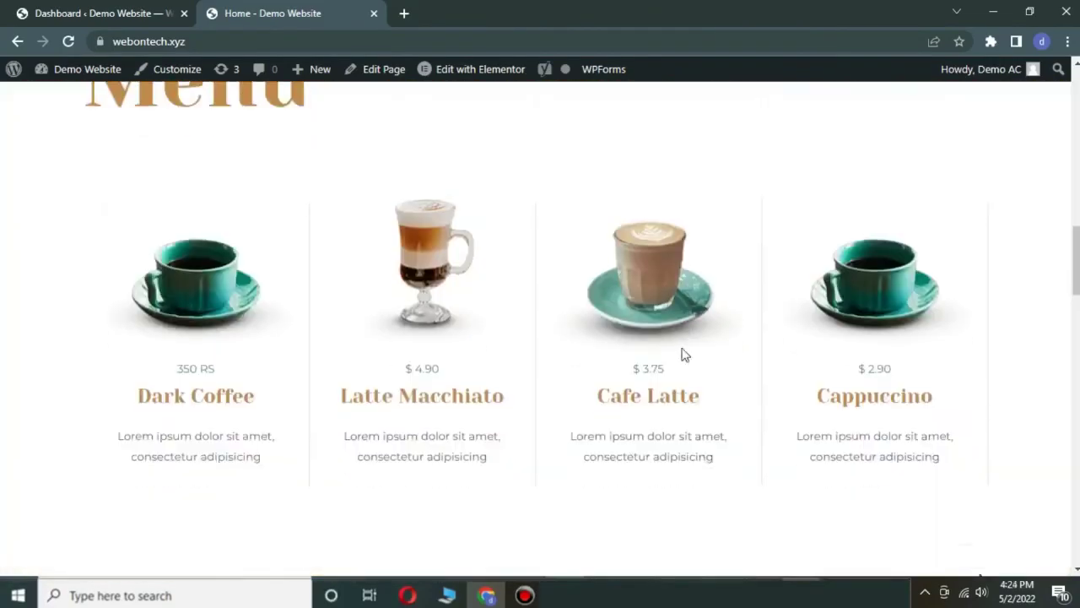
scroll(684, 354, "down", 12)
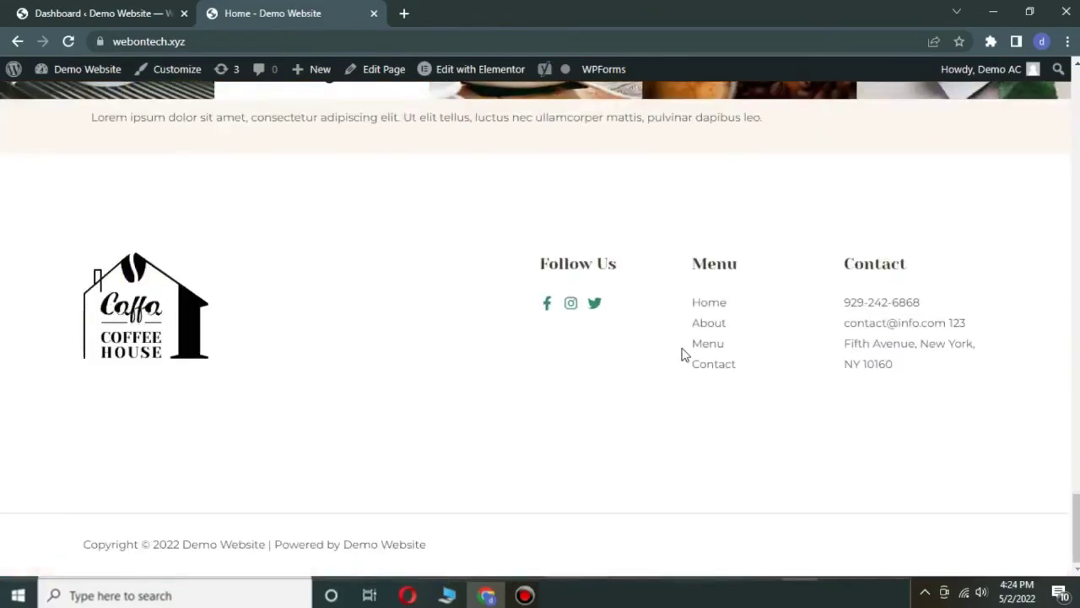
scroll(683, 355, "up", 6)
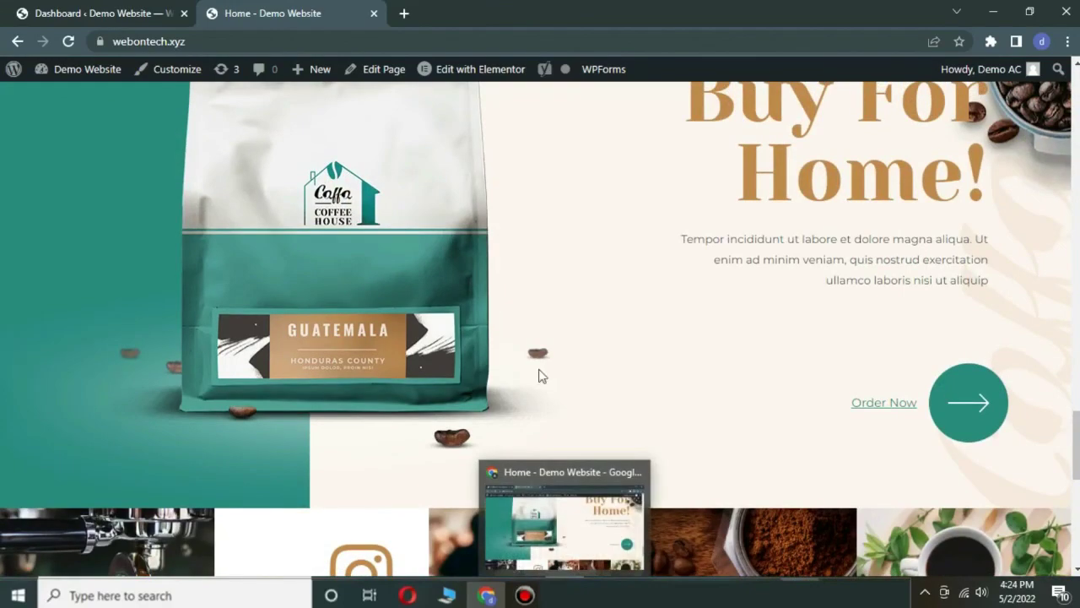